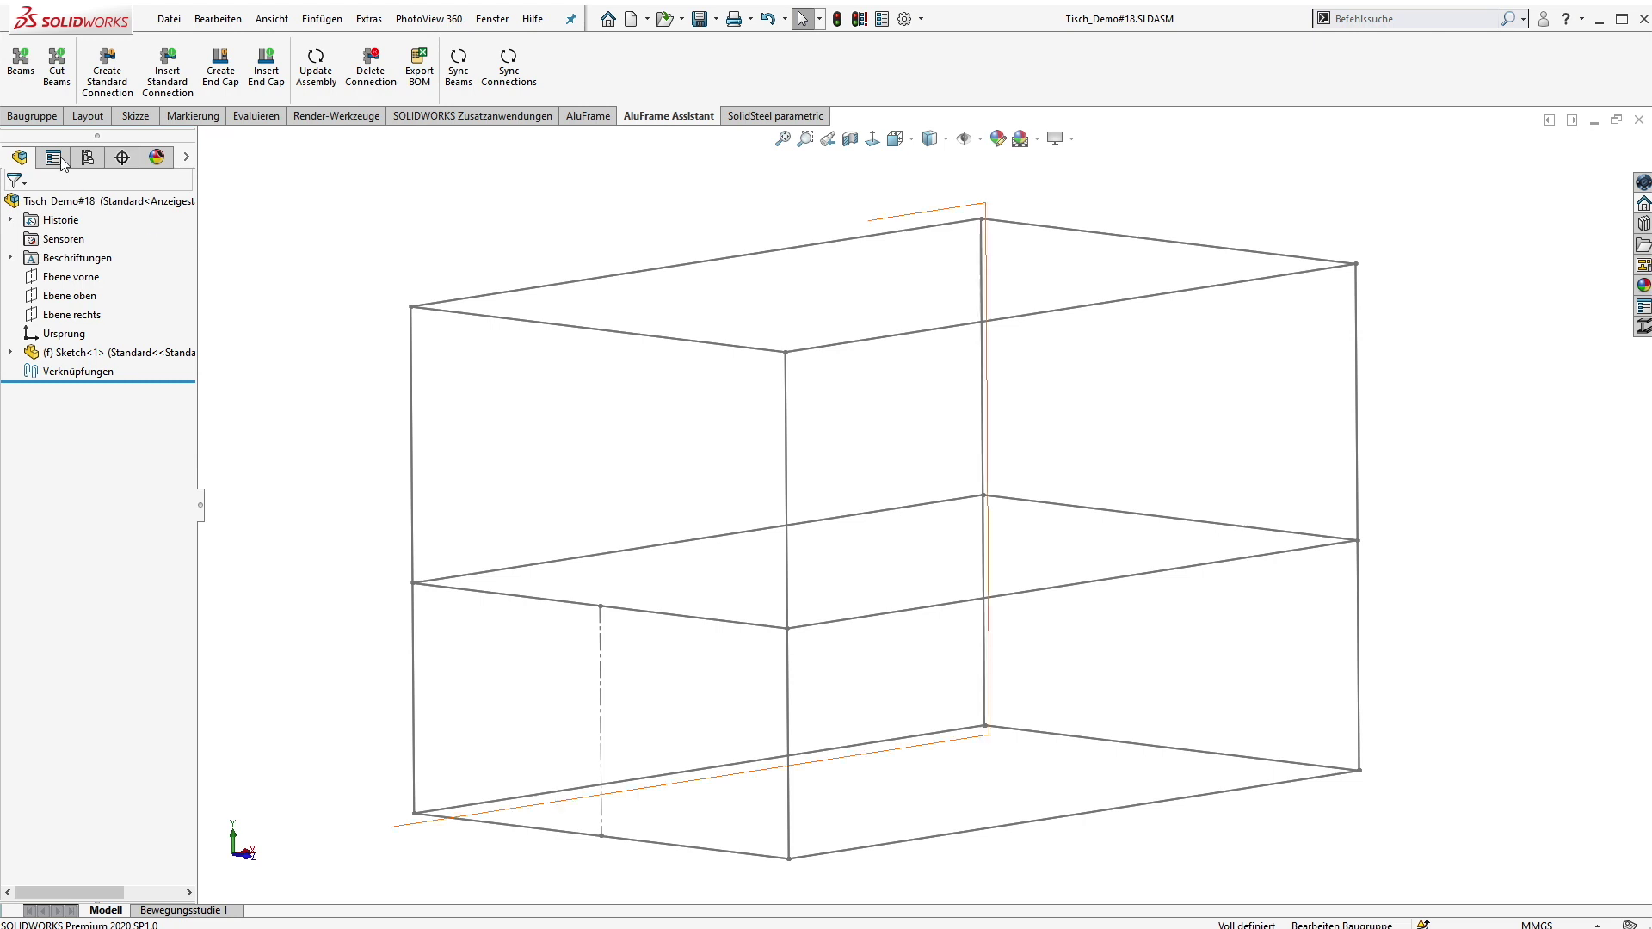
Insert Item Line 6 30x30 beams along the two vertical sketch lines at the near short end of the frame
{"action": "left_click", "coordinate": [20, 60]}
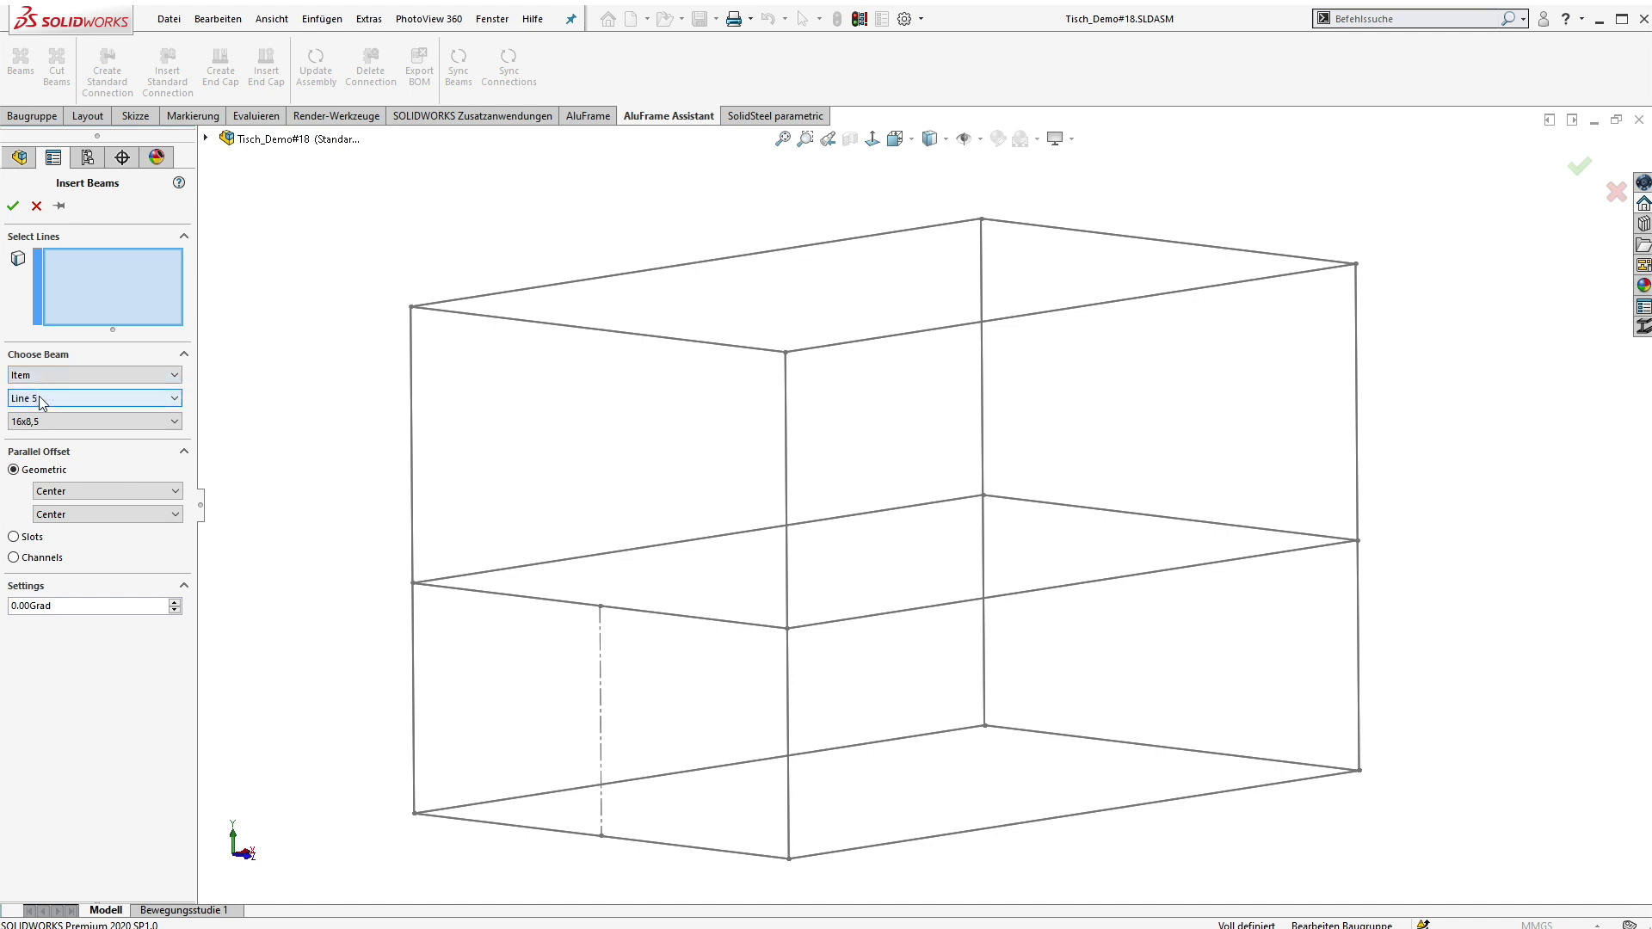
{"action": "left_click", "coordinate": [35, 398]}
{"action": "left_click", "coordinate": [31, 425]}
{"action": "left_click", "coordinate": [60, 421]}
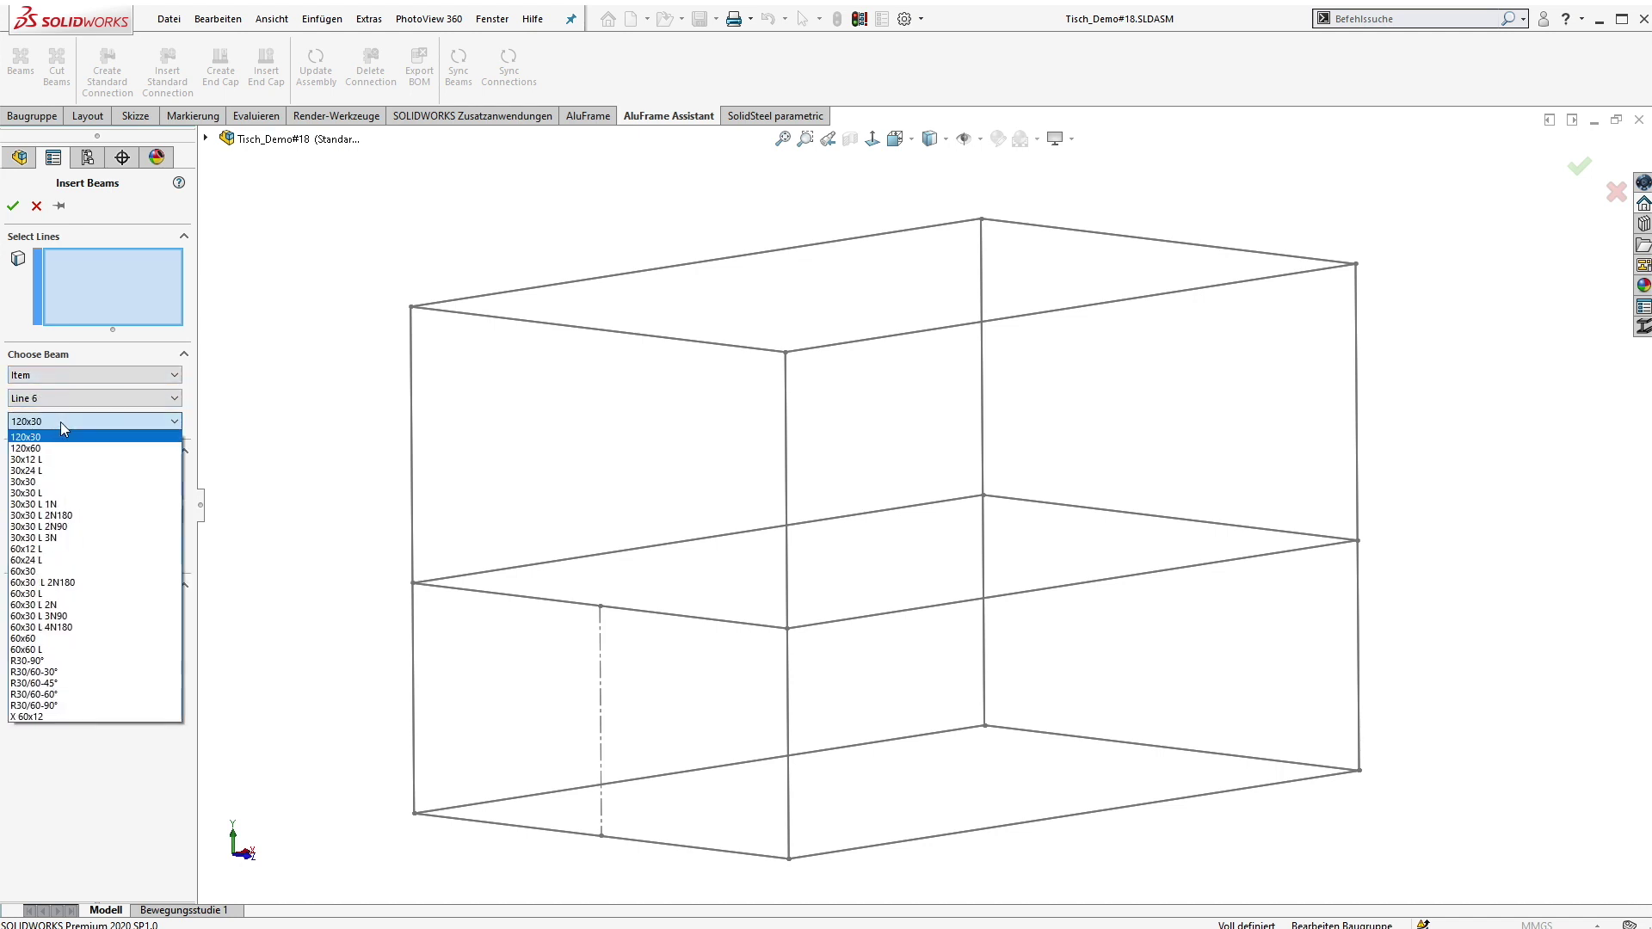
{"action": "left_click", "coordinate": [35, 482]}
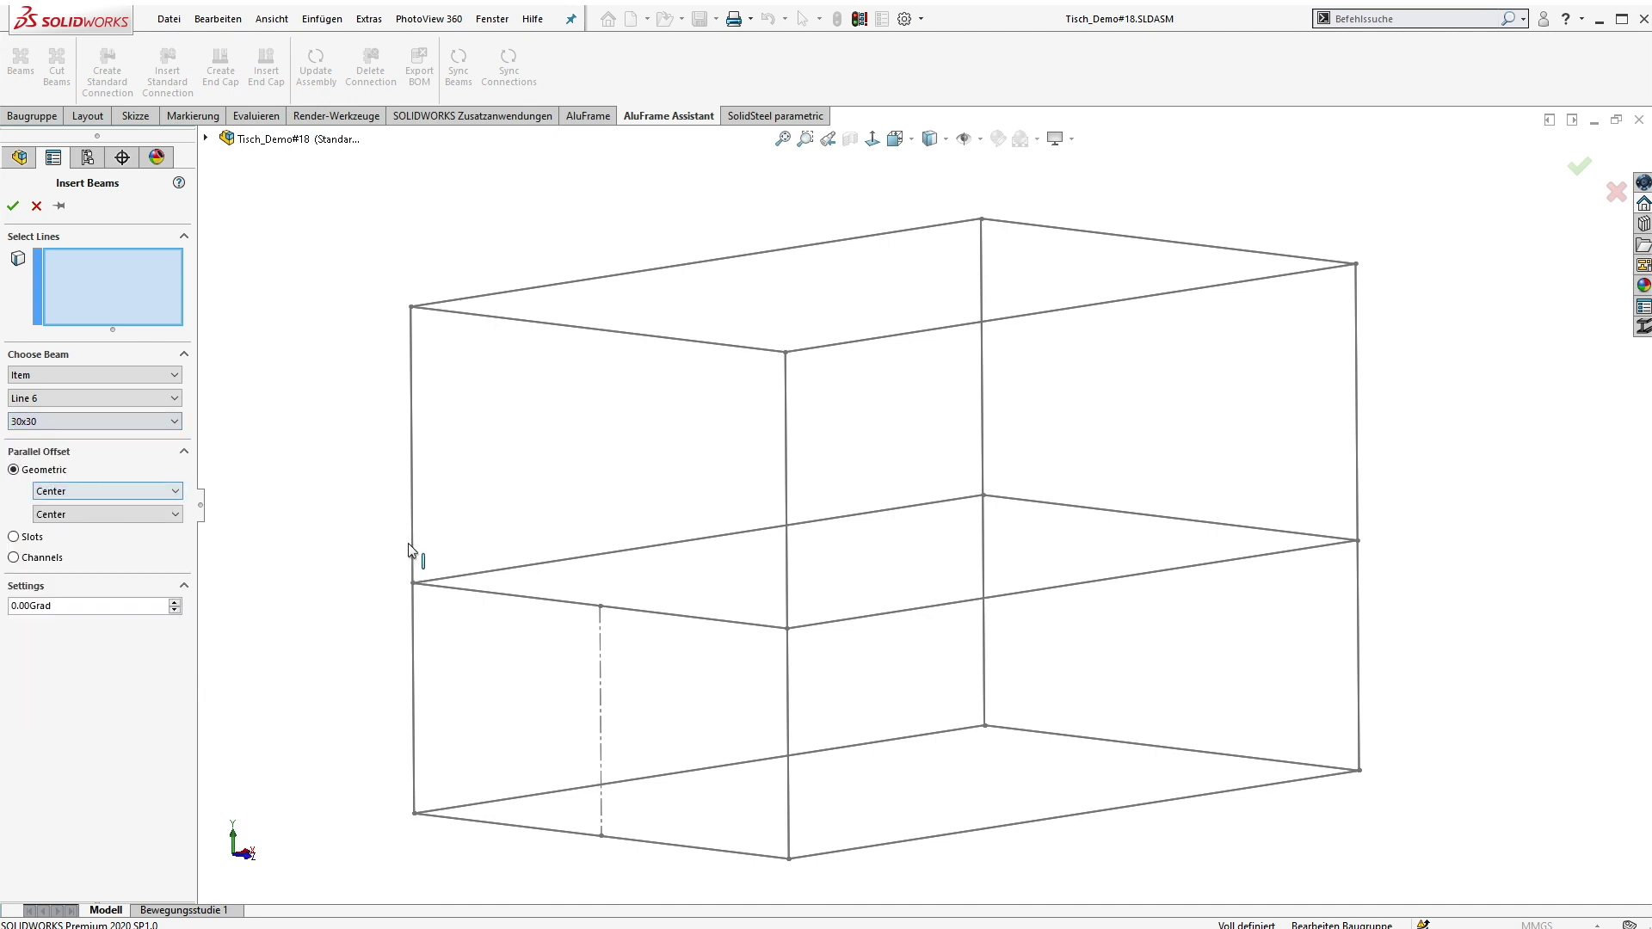
{"action": "left_click", "coordinate": [411, 486]}
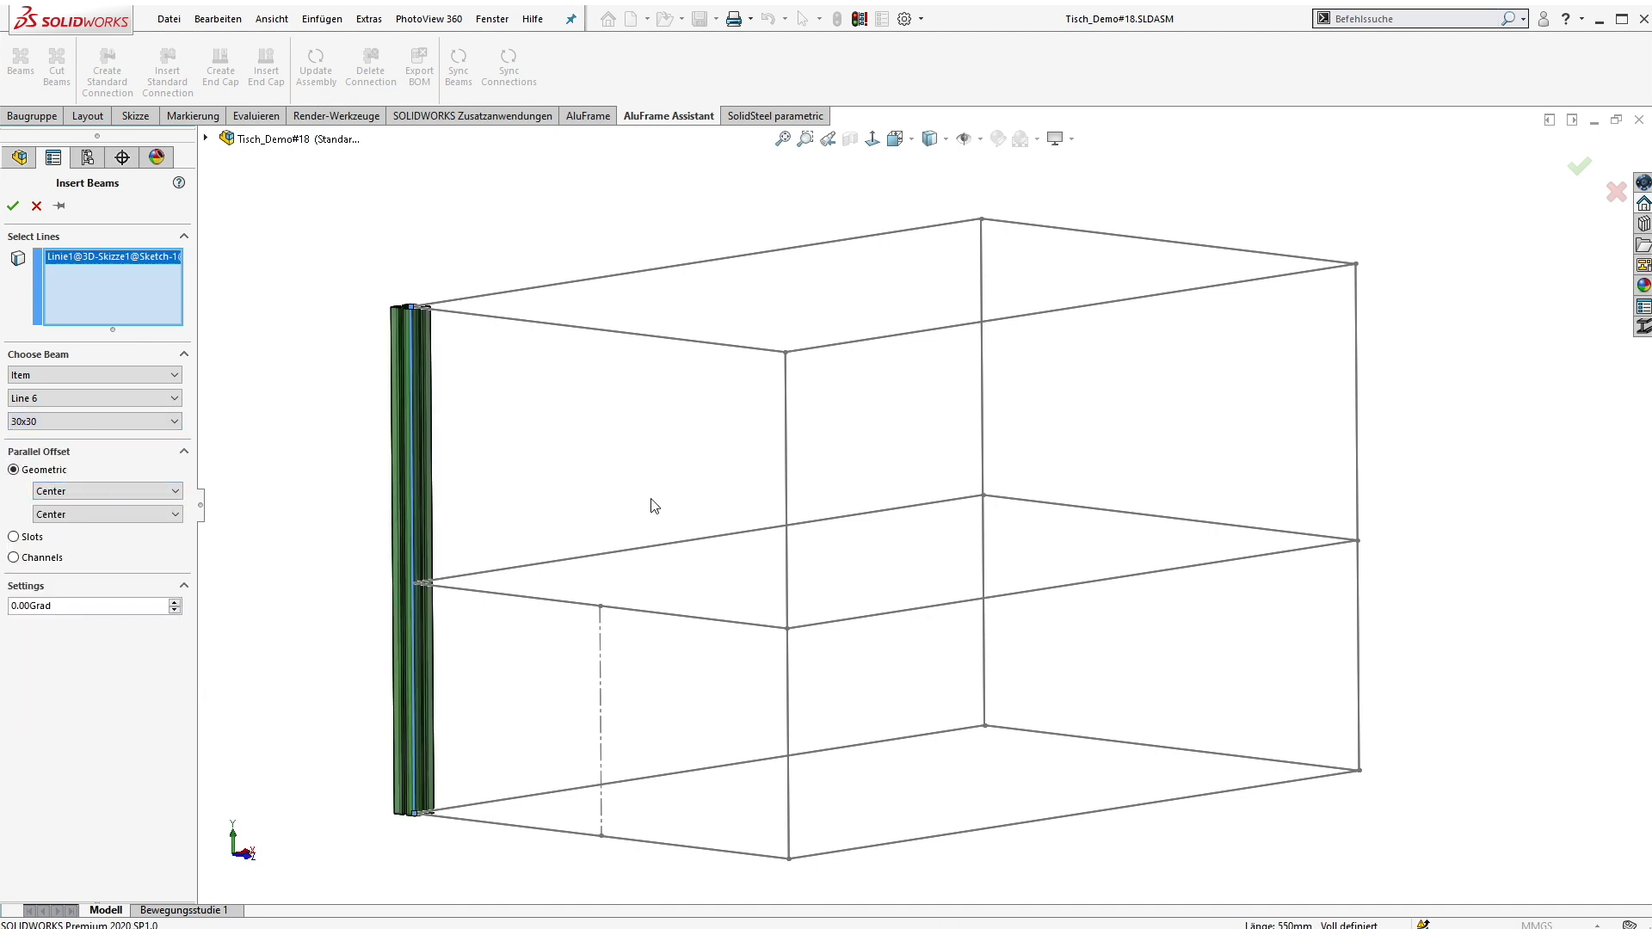
{"action": "left_click", "coordinate": [786, 471]}
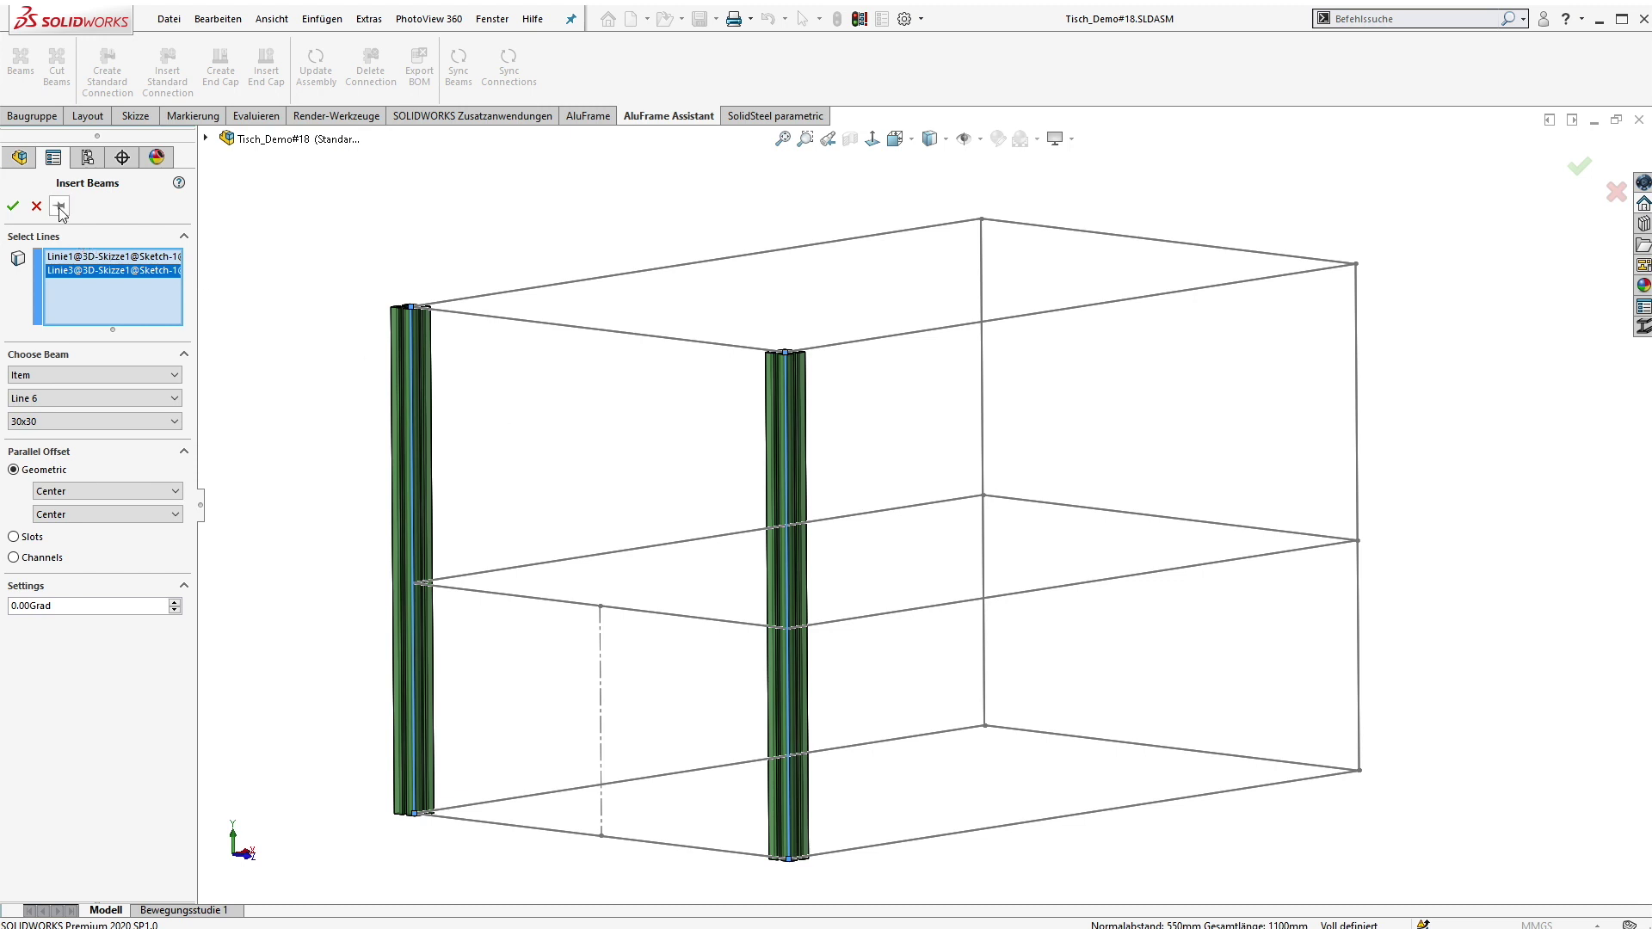
{"action": "left_click", "coordinate": [13, 206]}
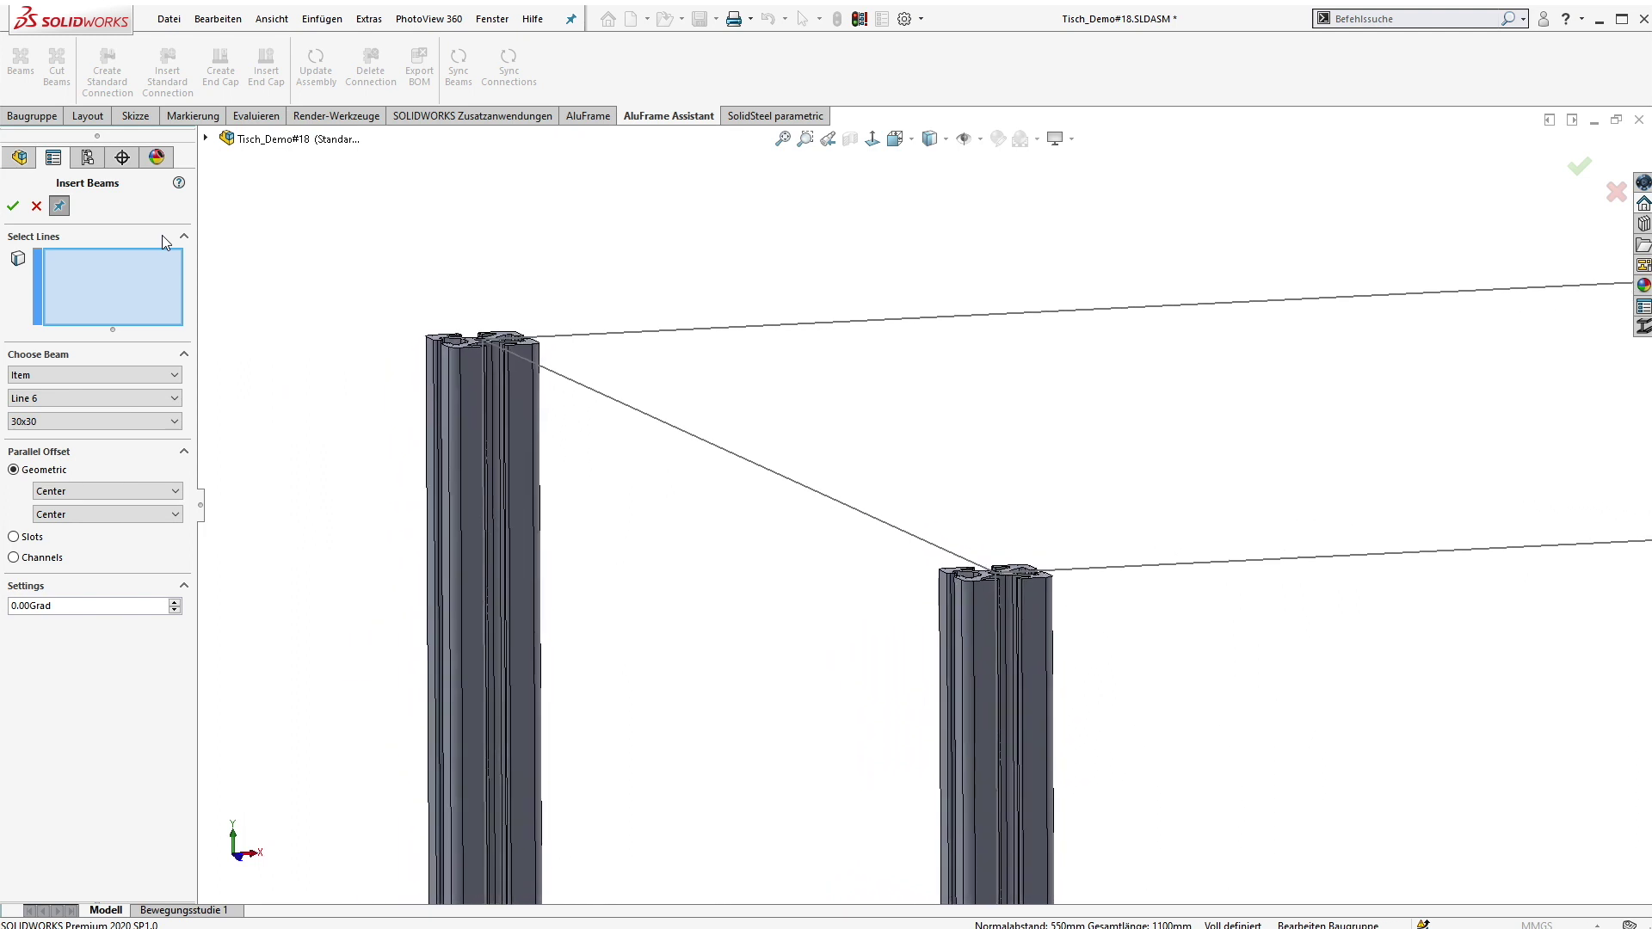
Choose the 60x30 beam for the upper short line between the two posts and rotate it 90 degrees
{"action": "left_click", "coordinate": [102, 423]}
{"action": "left_click", "coordinate": [86, 572]}
{"action": "left_click", "coordinate": [687, 401]}
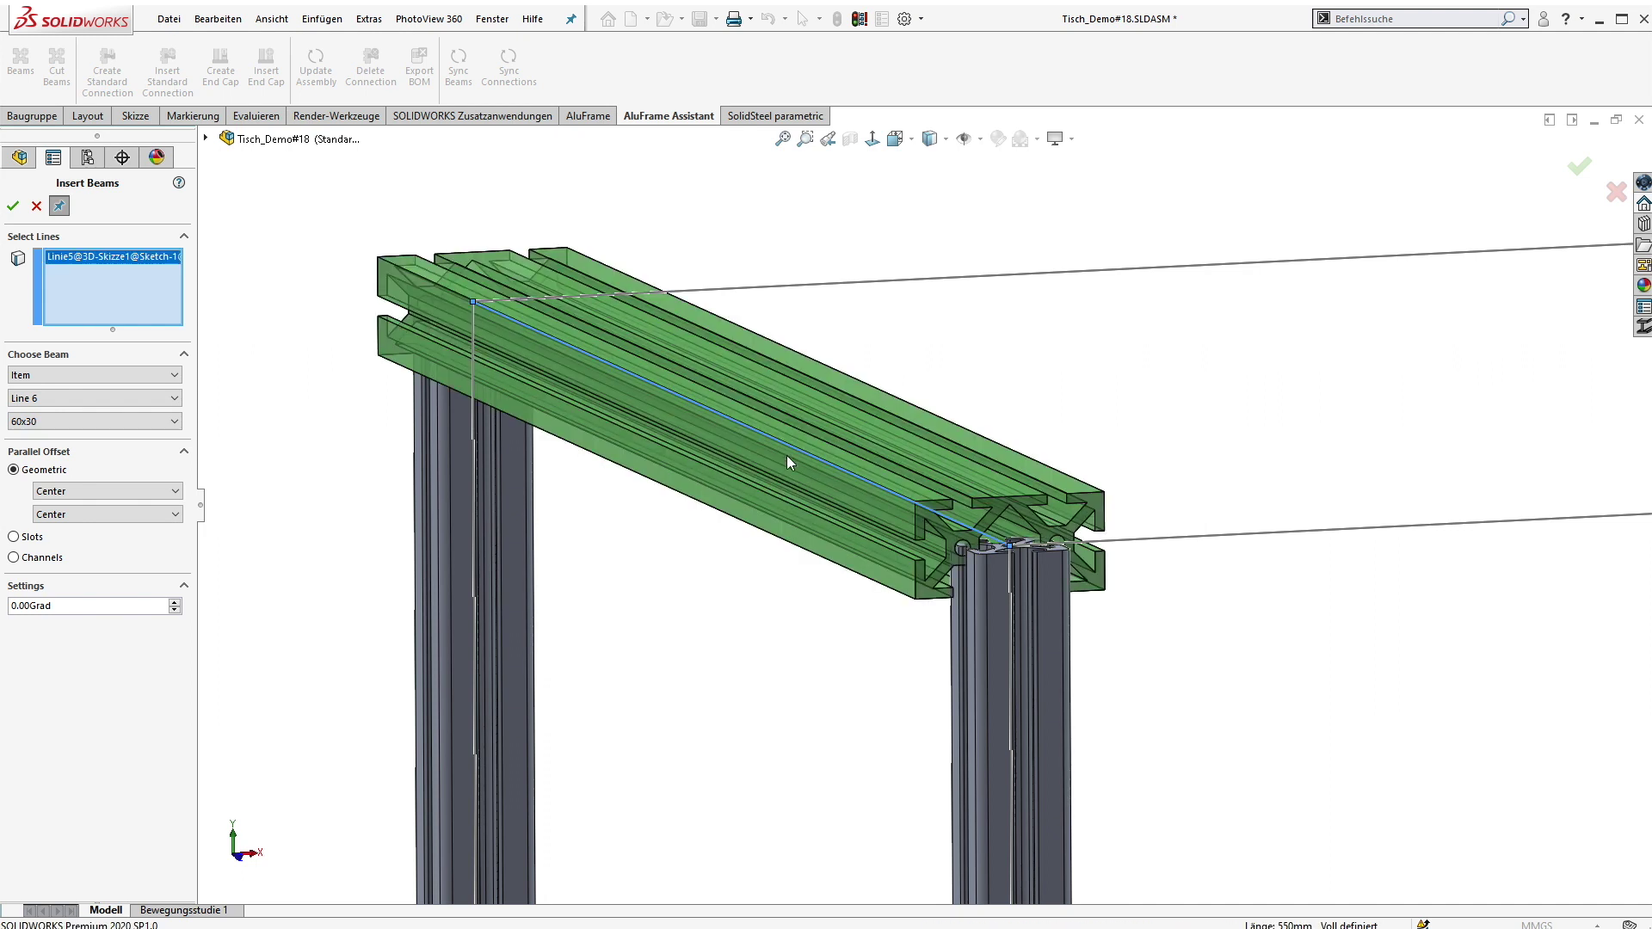
{"action": "left_click", "coordinate": [12, 604]}
{"action": "type", "text": "9"}
{"action": "key", "text": "Return"}
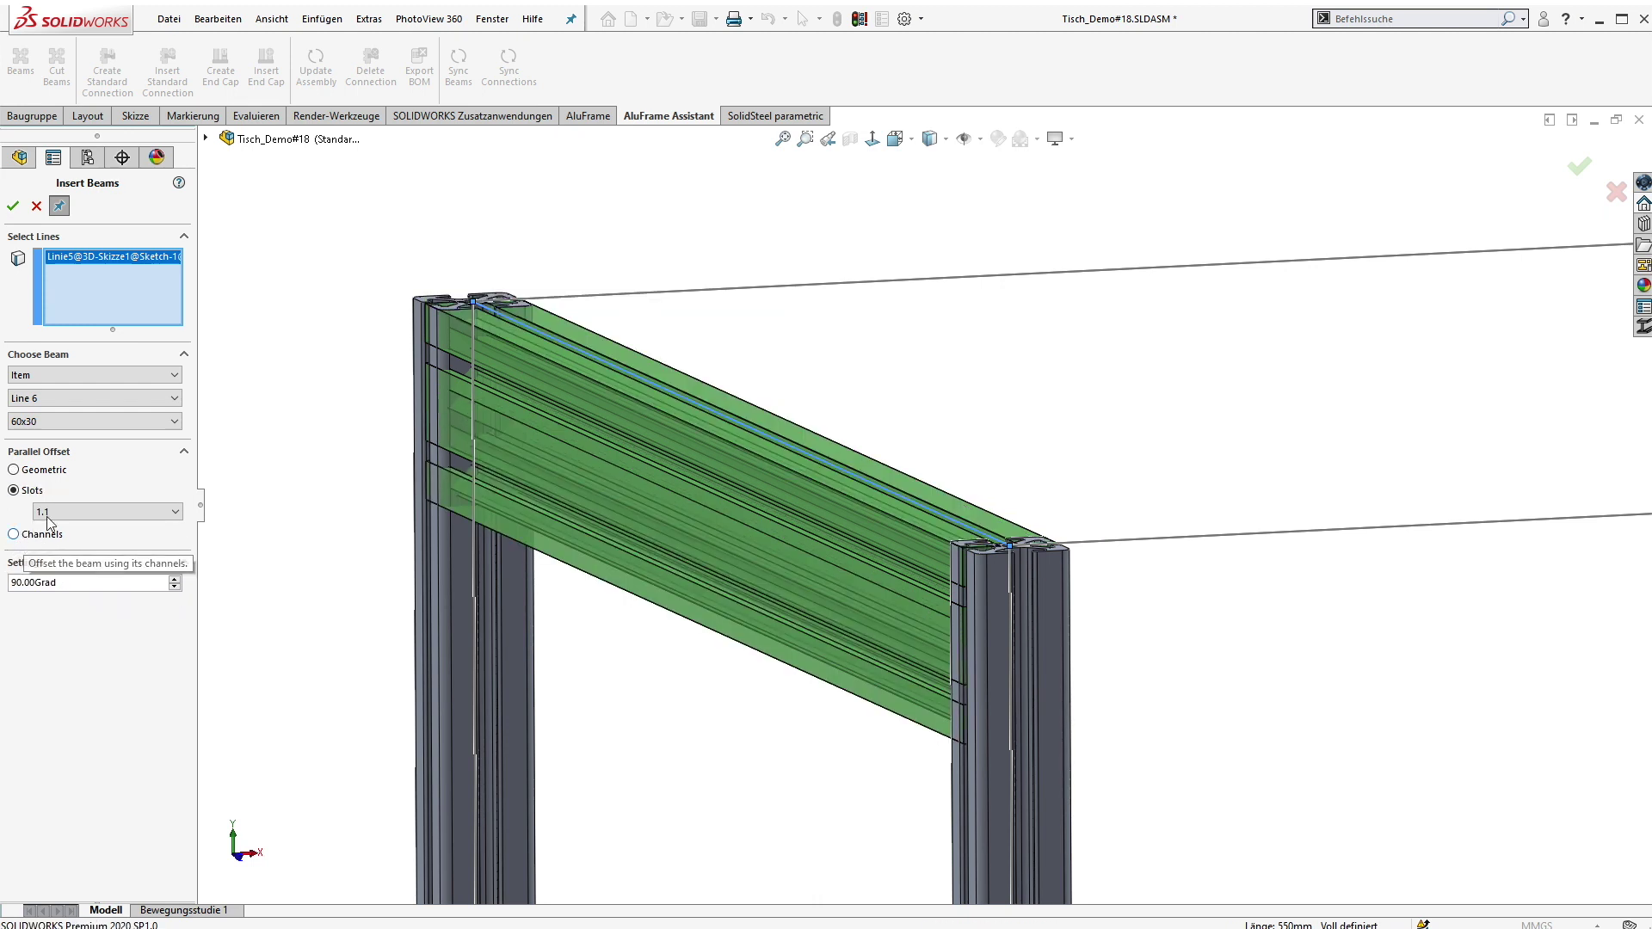
Try slot-based parallel offsets such as 1.1, 2.1 and 3.1 for the upper 60x30 beam
{"action": "left_click", "coordinate": [45, 516]}
{"action": "left_click", "coordinate": [54, 528]}
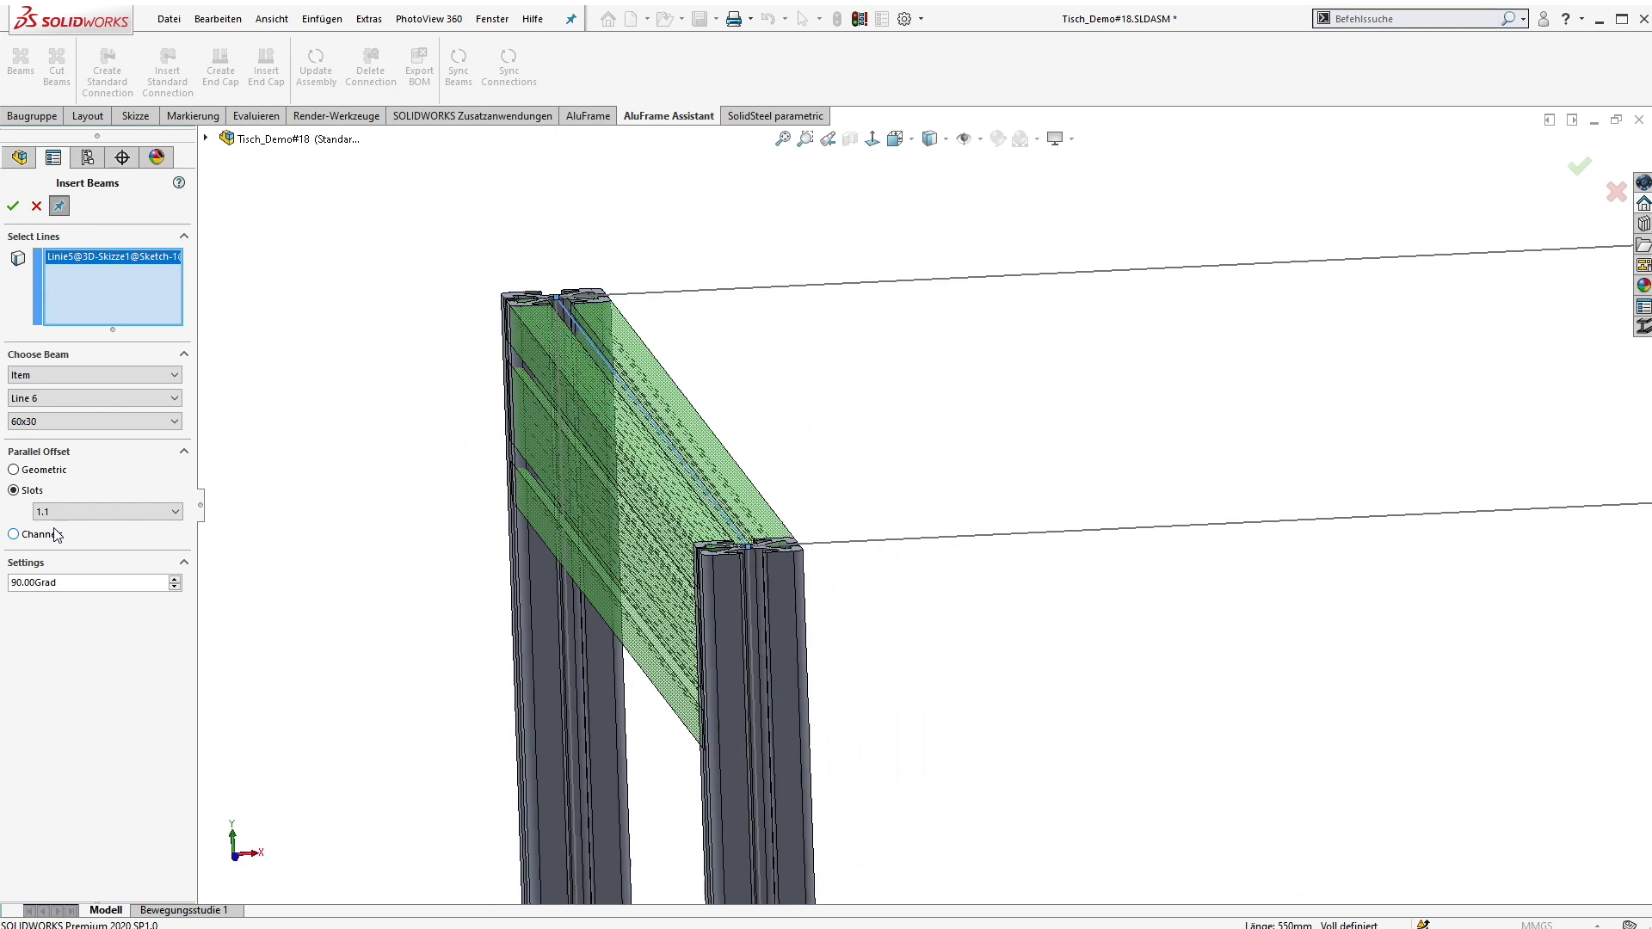
{"action": "left_click", "coordinate": [57, 511]}
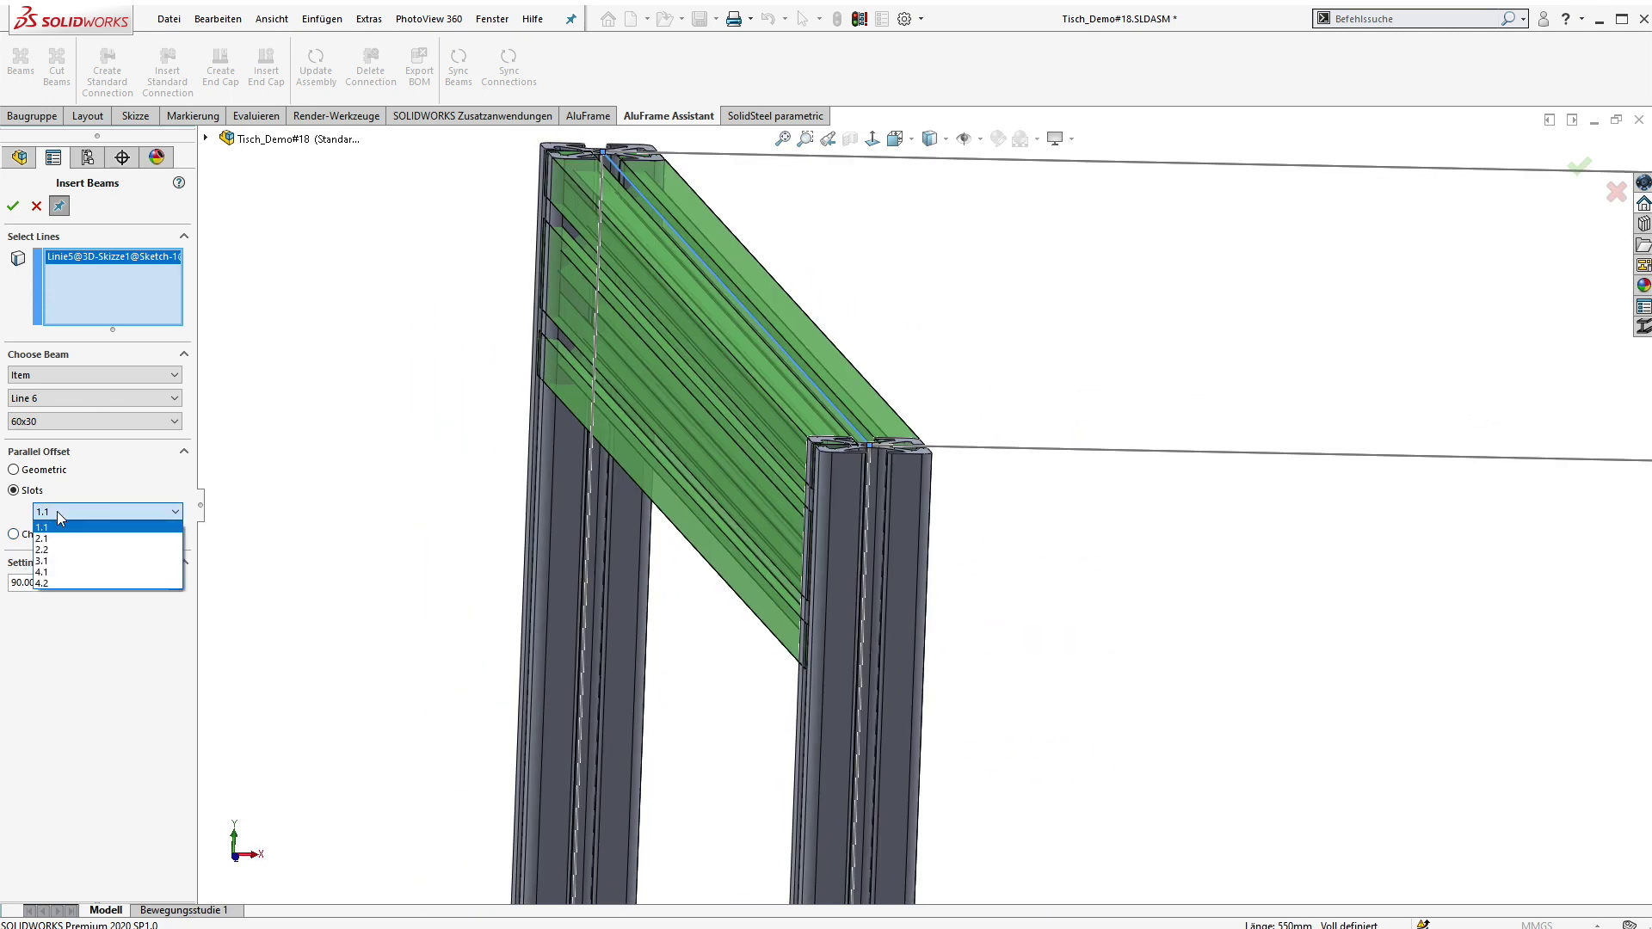
{"action": "left_click", "coordinate": [51, 540]}
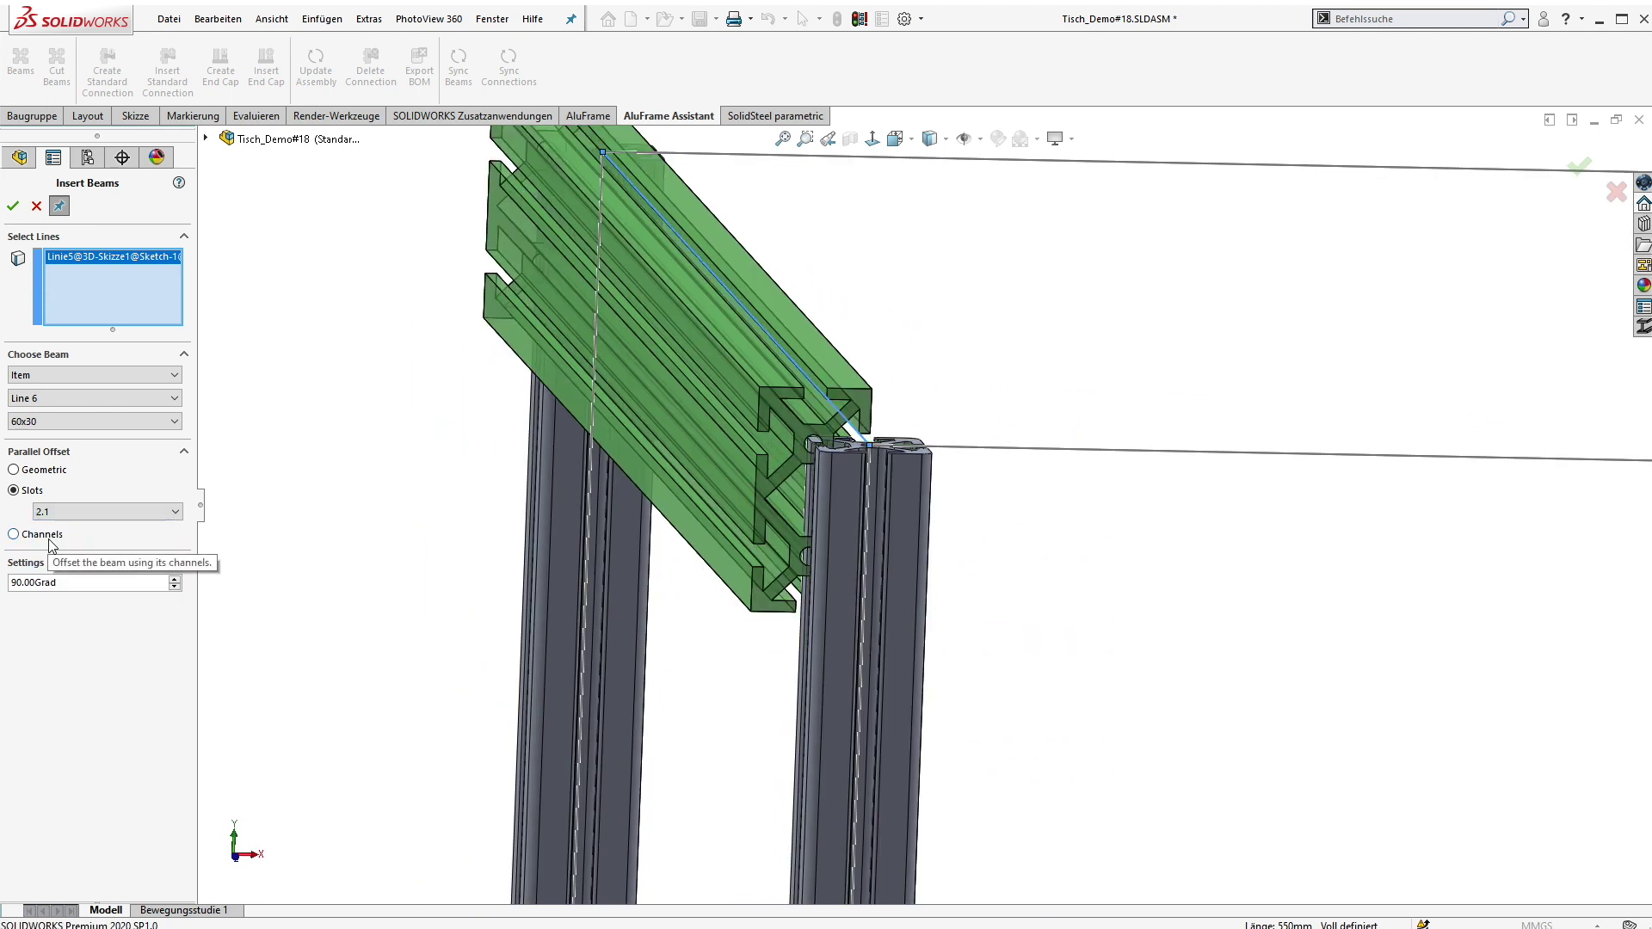
{"action": "key", "text": "Down"}
{"action": "key", "text": "Down"}
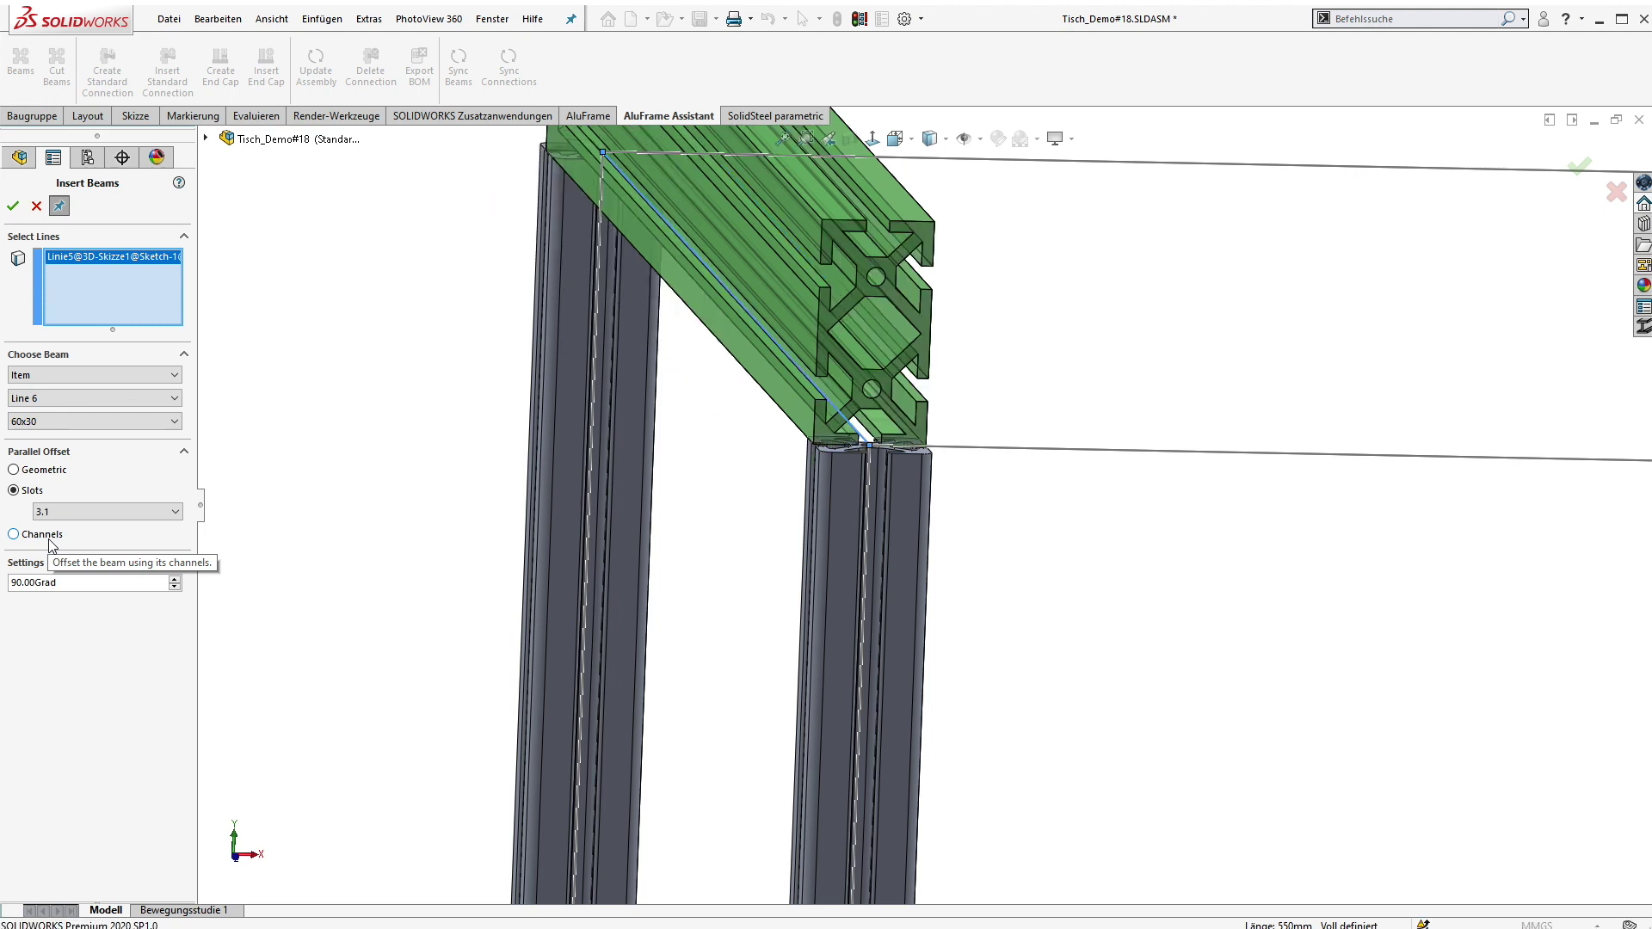
{"action": "key", "text": "Down"}
{"action": "key", "text": "Up"}
{"action": "key", "text": "Up"}
{"action": "key", "text": "Up"}
{"action": "key", "text": "Up"}
{"action": "key", "text": "Up"}
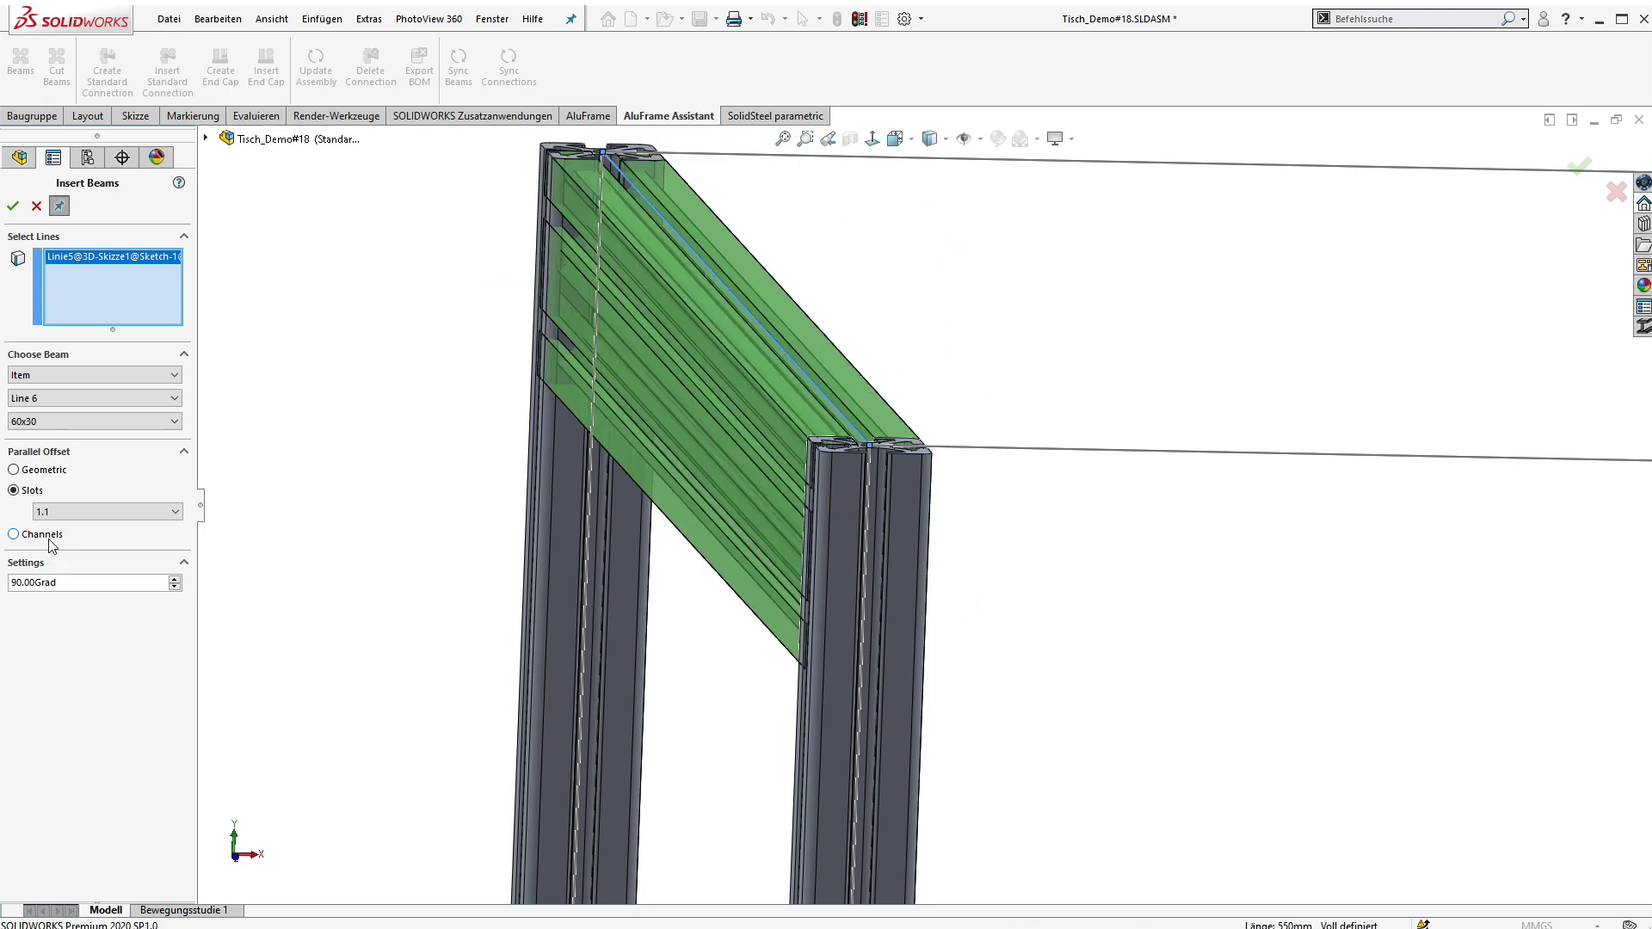
Try channel-based parallel offsets 2 and 1 for the upper 60x30 beam
{"action": "left_click", "coordinate": [36, 535]}
{"action": "left_click", "coordinate": [36, 535]}
{"action": "left_click", "coordinate": [41, 560]}
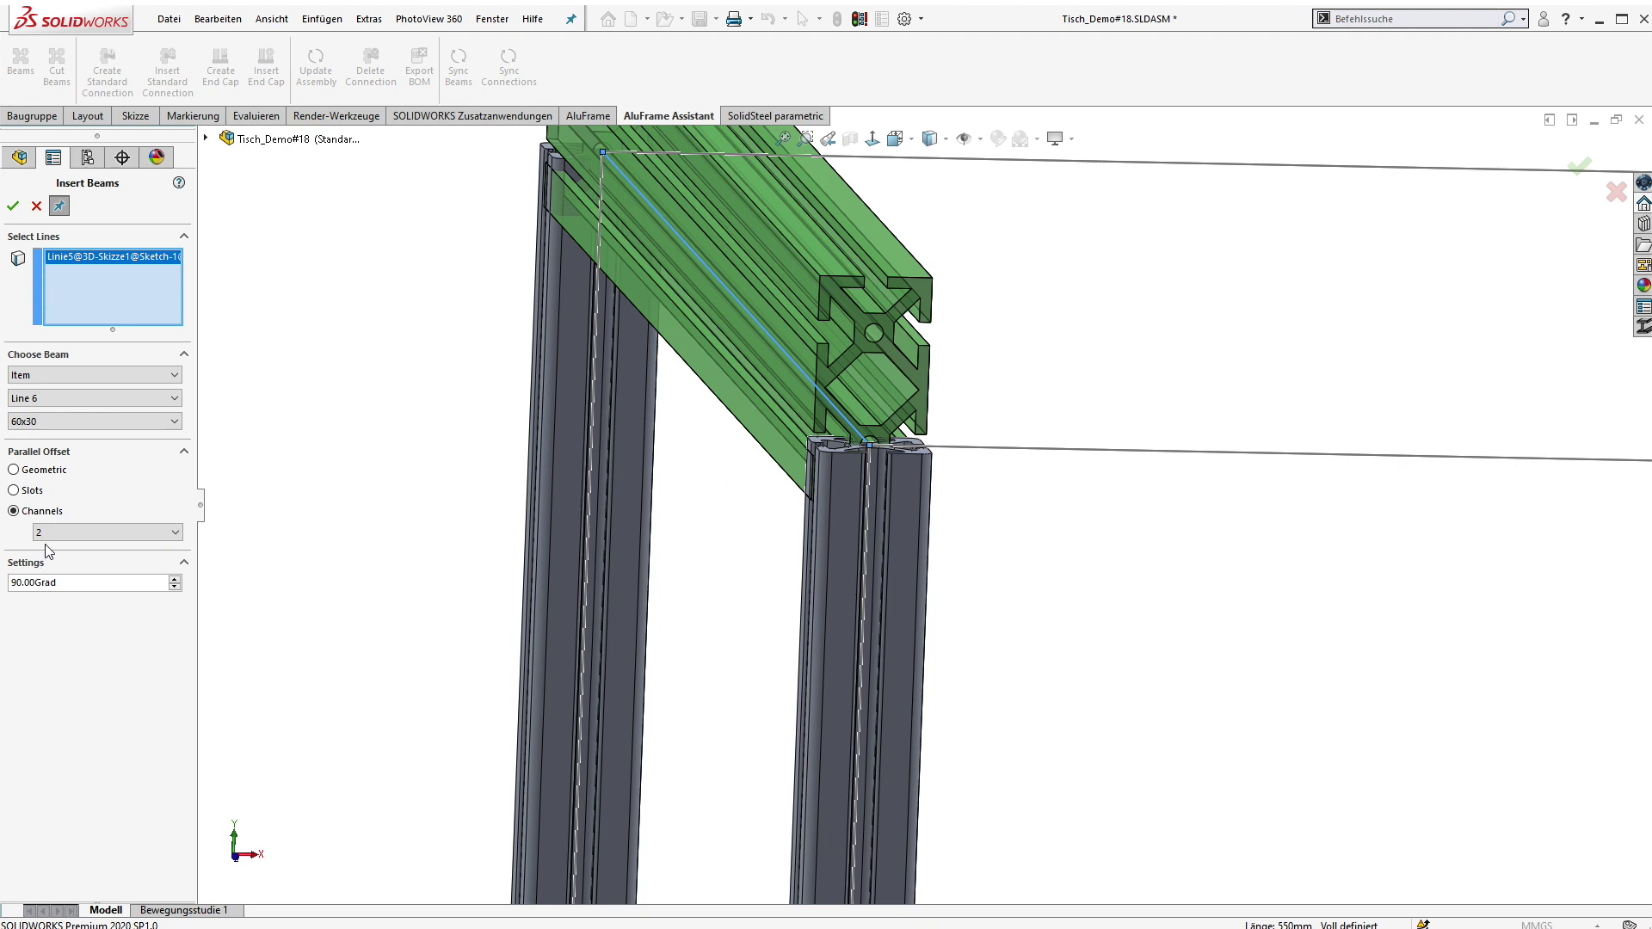
{"action": "left_click", "coordinate": [43, 534]}
{"action": "left_click", "coordinate": [45, 548]}
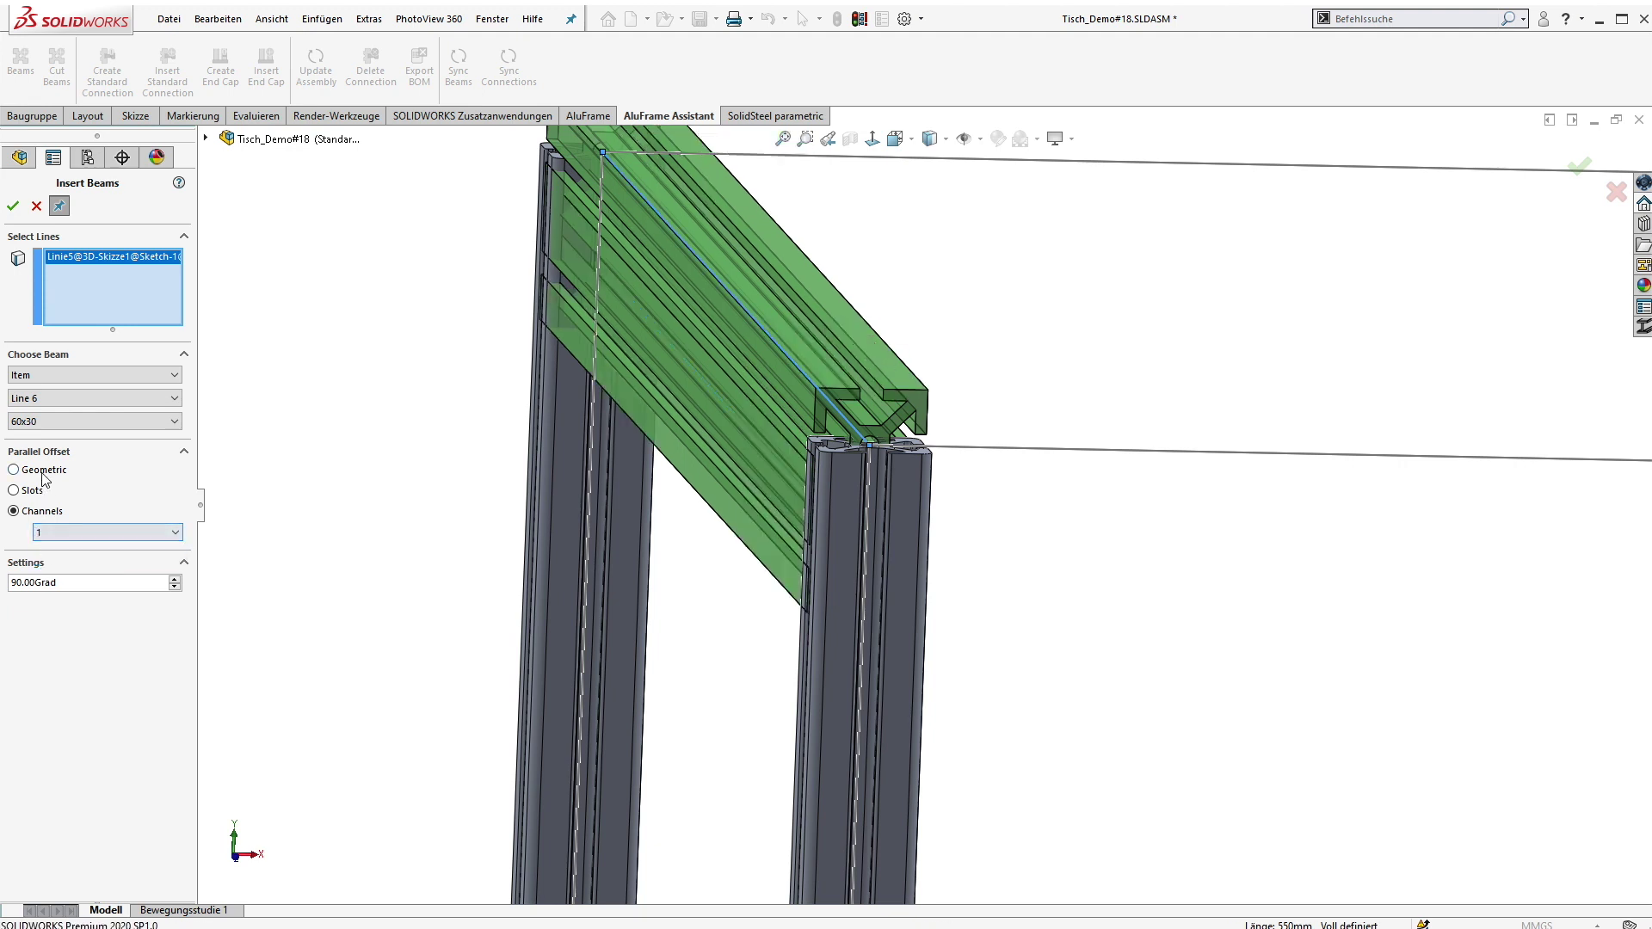
Set the 60x30 beam's parallel offset to Geometric with Right and Center alignment
{"action": "left_click", "coordinate": [44, 470]}
{"action": "left_click", "coordinate": [51, 491]}
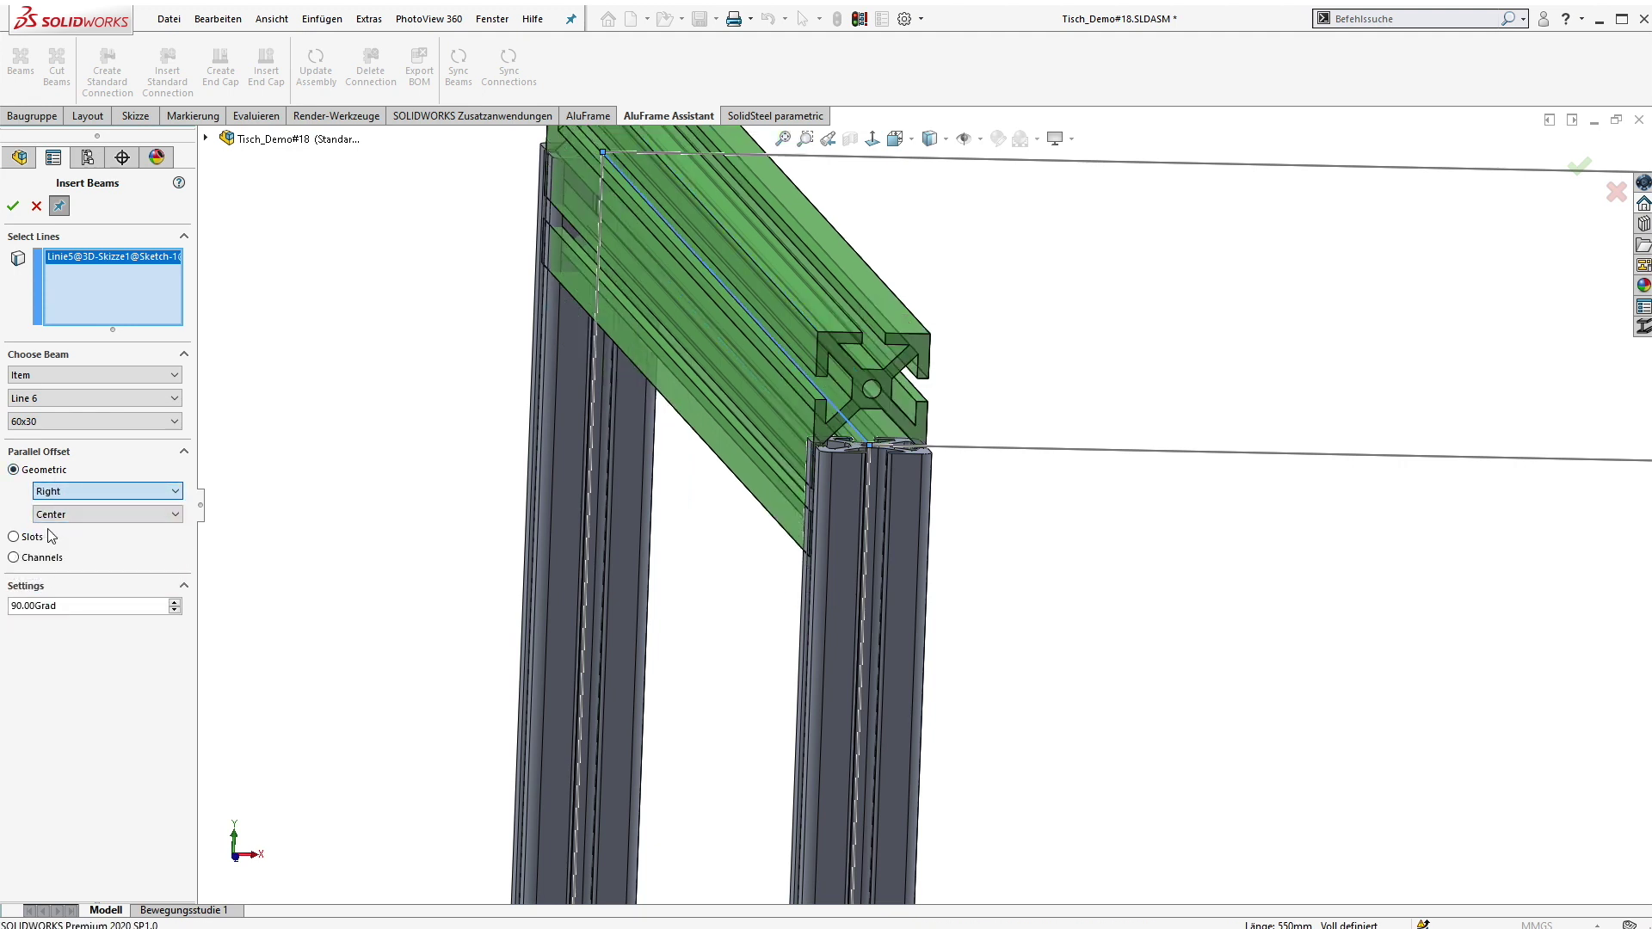
{"action": "left_click", "coordinate": [49, 529]}
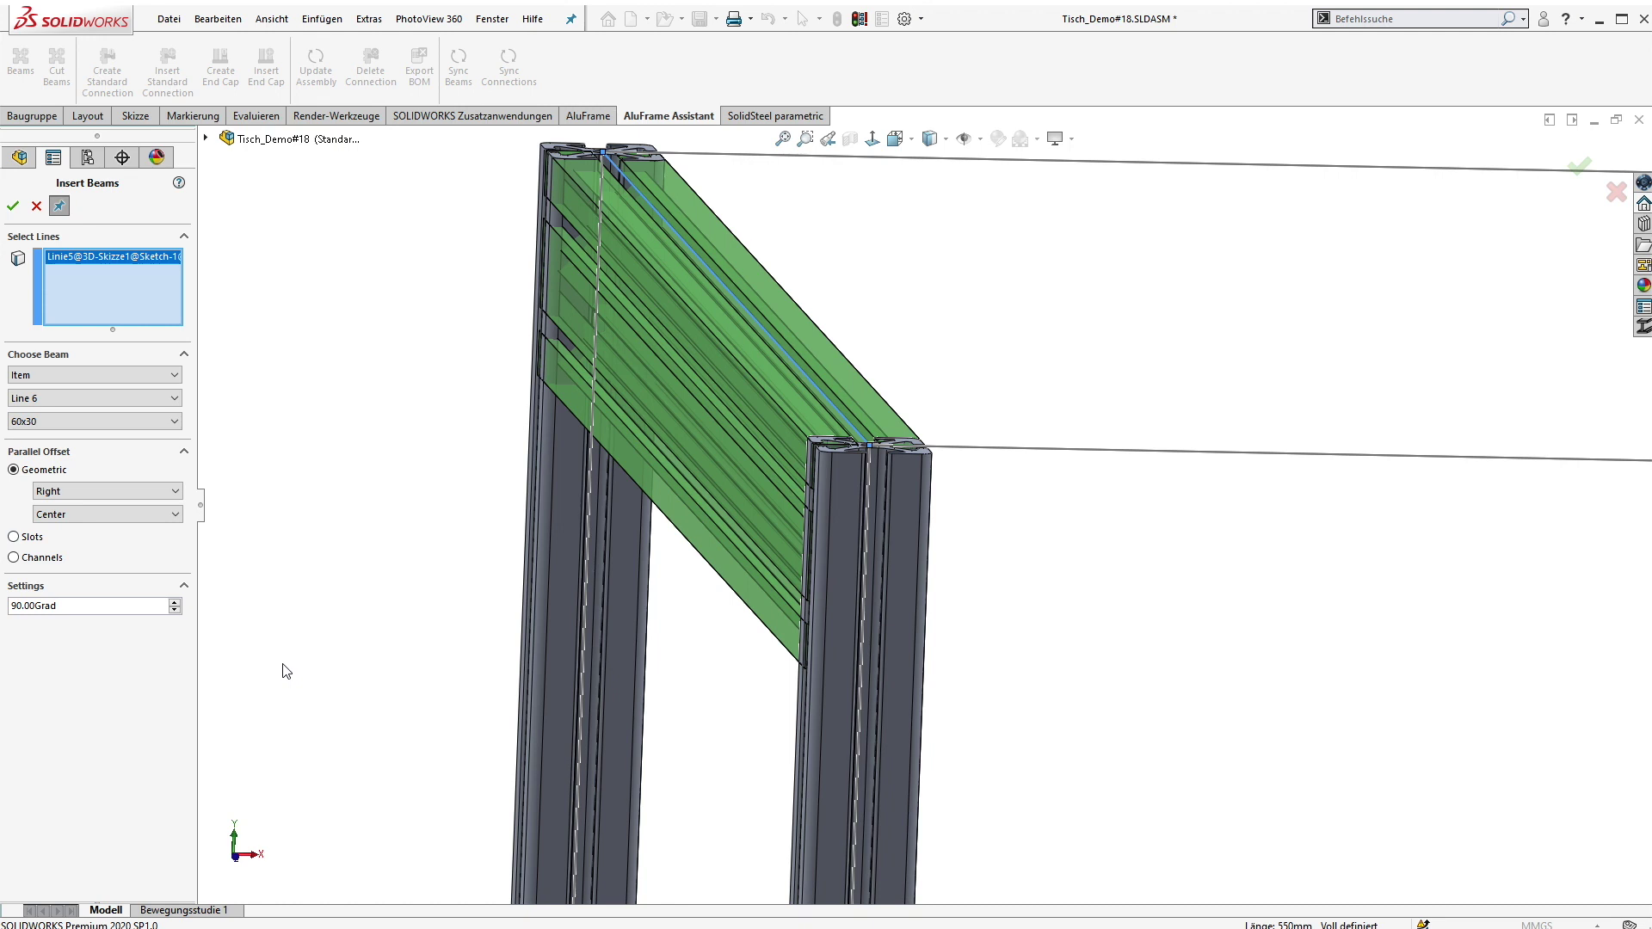
Add the middle-level short line between the posts and insert the 60x30 crossbeams on both selected lines
{"action": "scroll", "coordinate": [286, 664], "scroll_direction": "up", "scroll_amount": 4}
{"action": "left_click", "coordinate": [585, 692]}
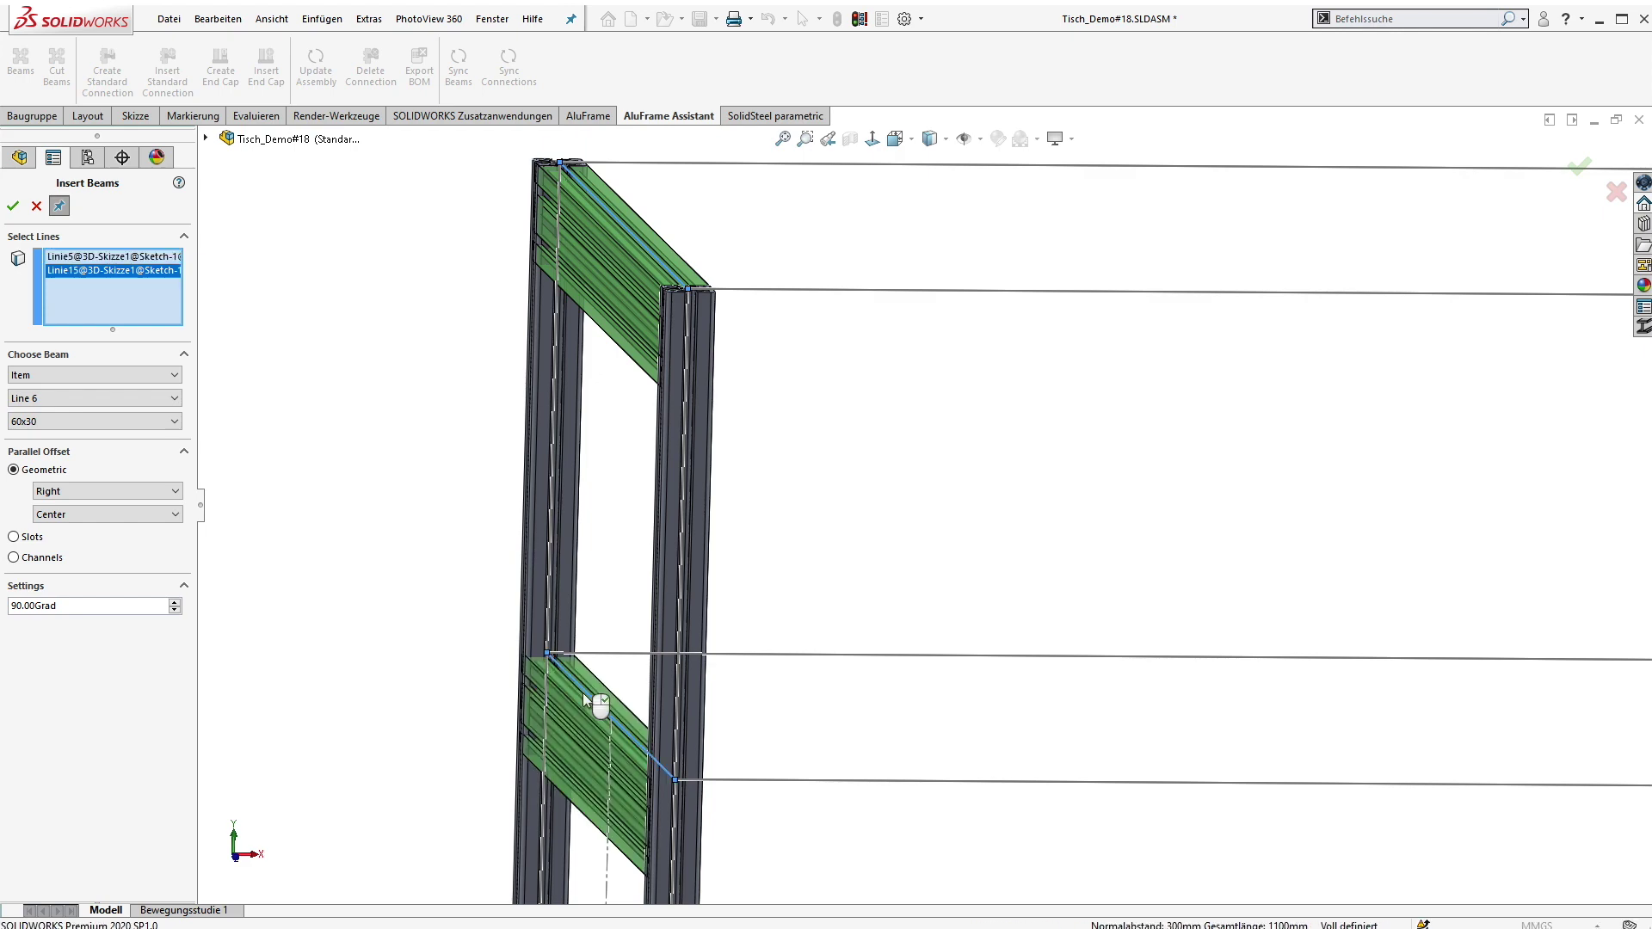
{"action": "middle_click_drag", "start_coordinate": [438, 592], "coordinate": [411, 586]}
{"action": "left_click", "coordinate": [13, 206]}
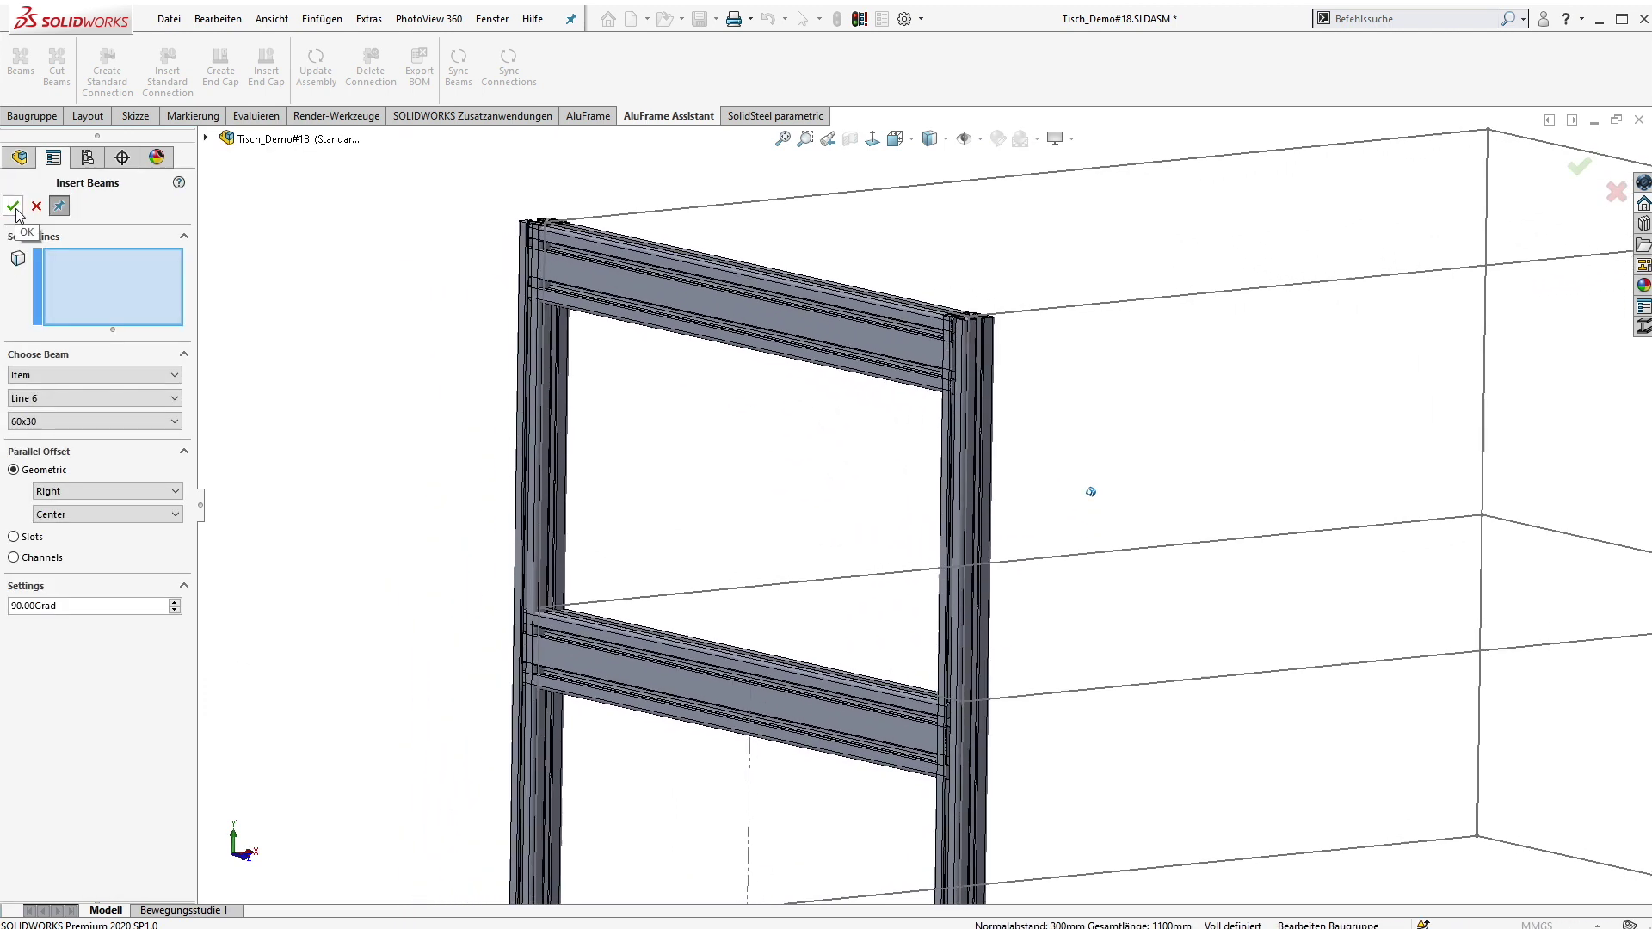
{"action": "left_click", "coordinate": [13, 205]}
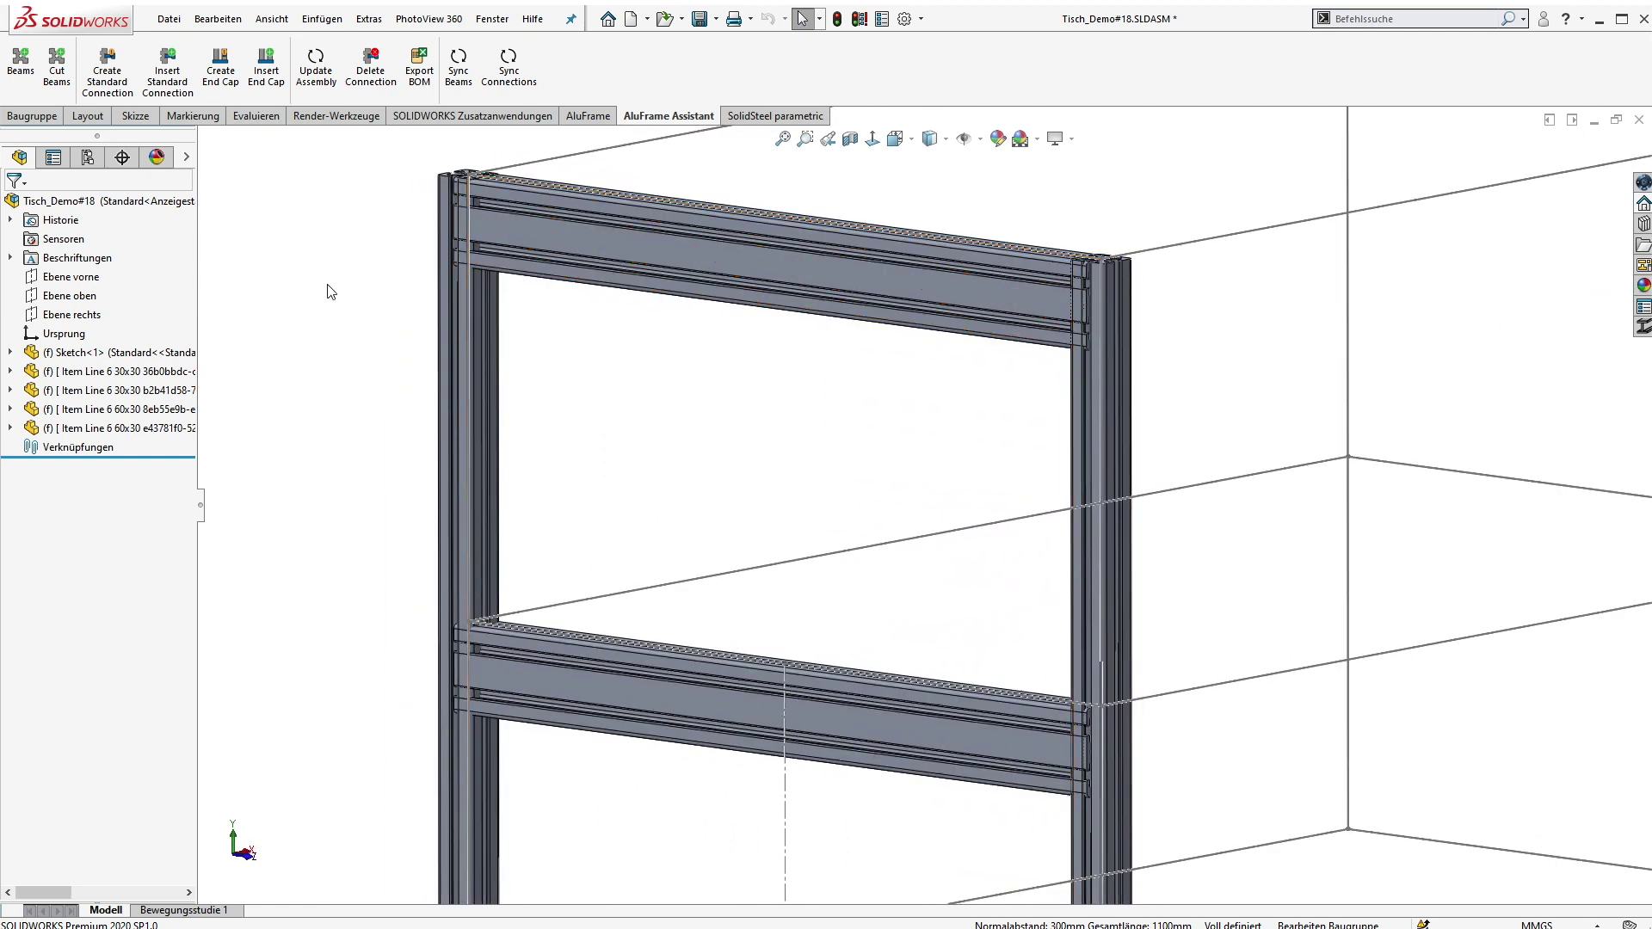
Cut the upper and middle 60x30 crossbeams against the two 30x30 vertical posts
{"action": "left_click", "coordinate": [57, 62]}
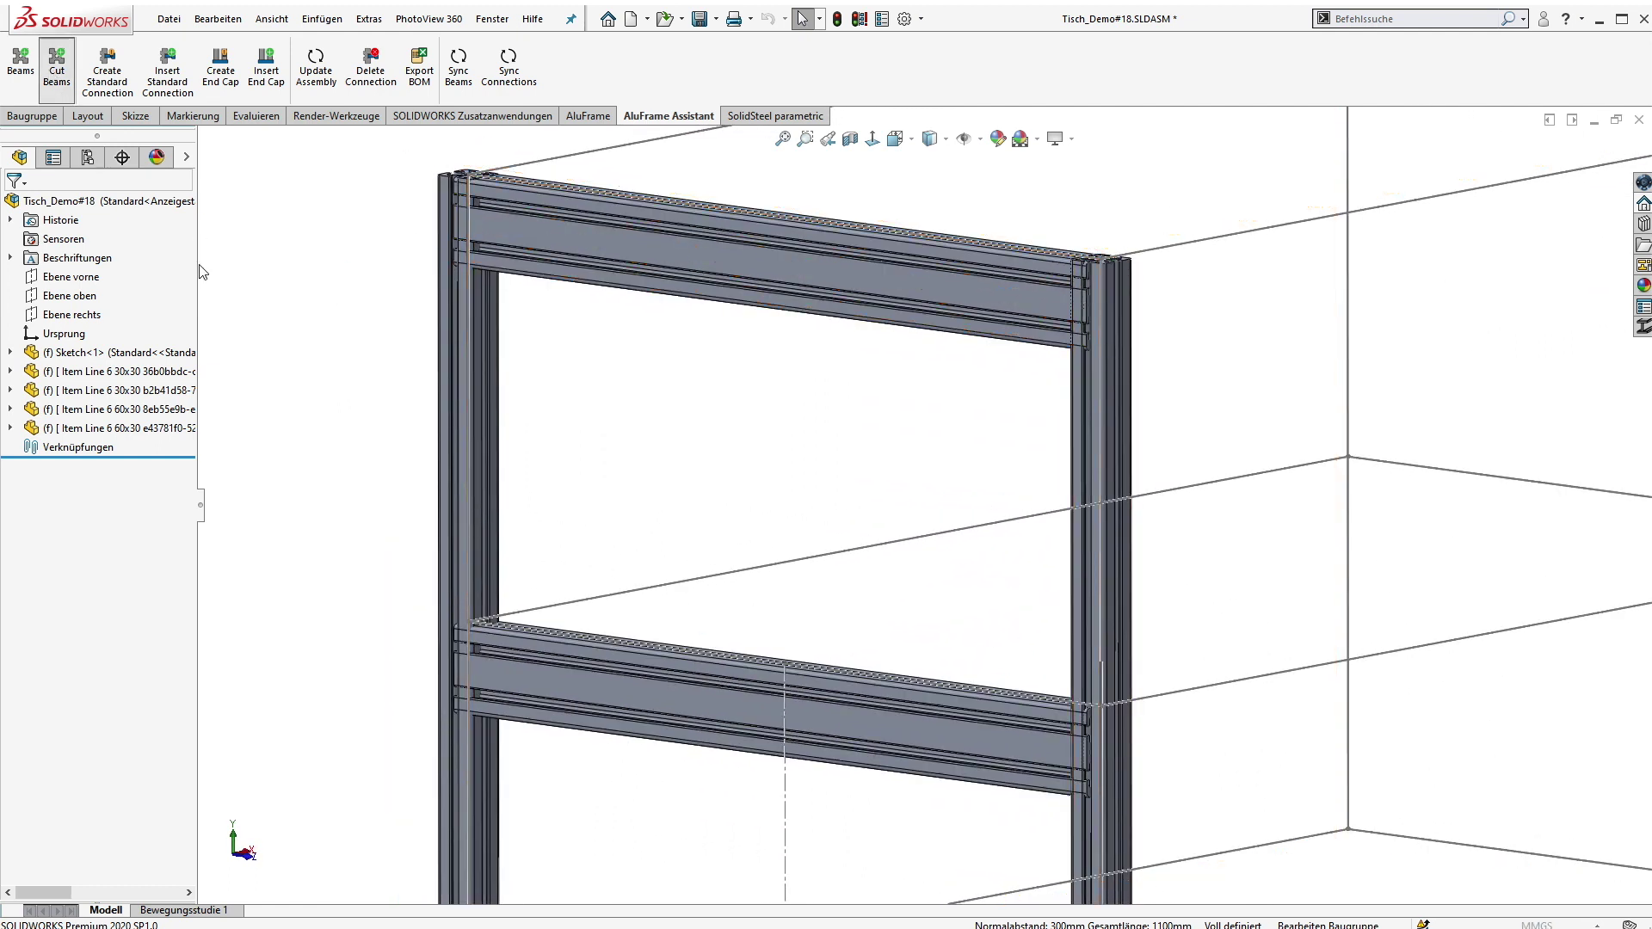
{"action": "left_click", "coordinate": [698, 241]}
{"action": "left_click", "coordinate": [692, 723]}
{"action": "right_click", "coordinate": [692, 723]}
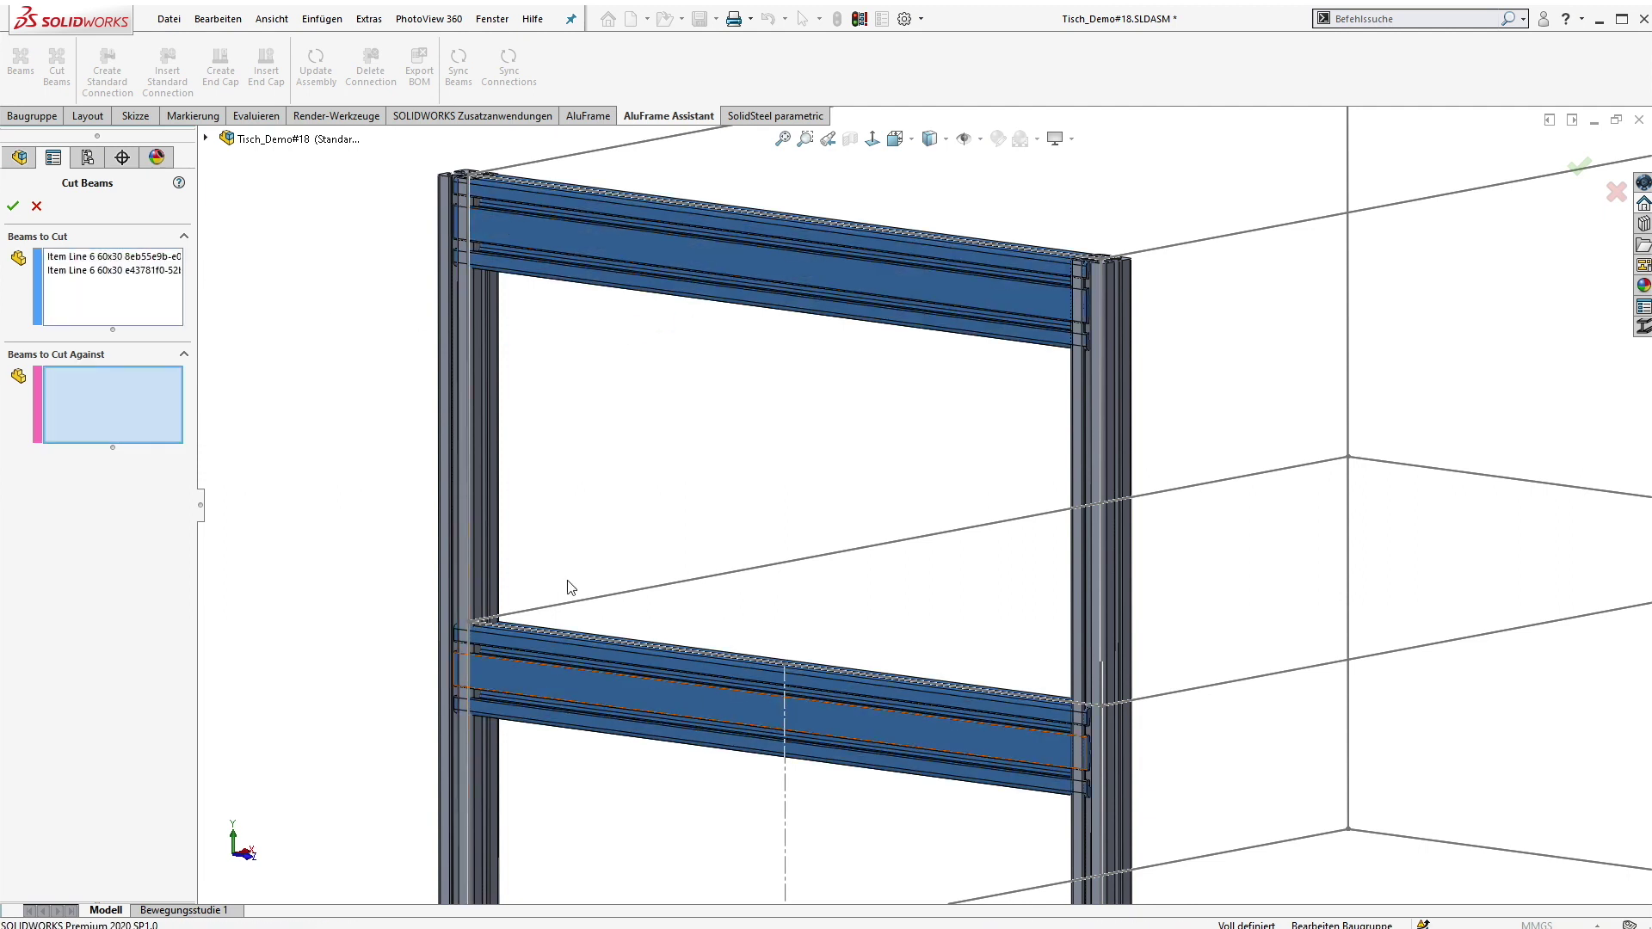
{"action": "left_click", "coordinate": [482, 488]}
{"action": "left_click", "coordinate": [1118, 508]}
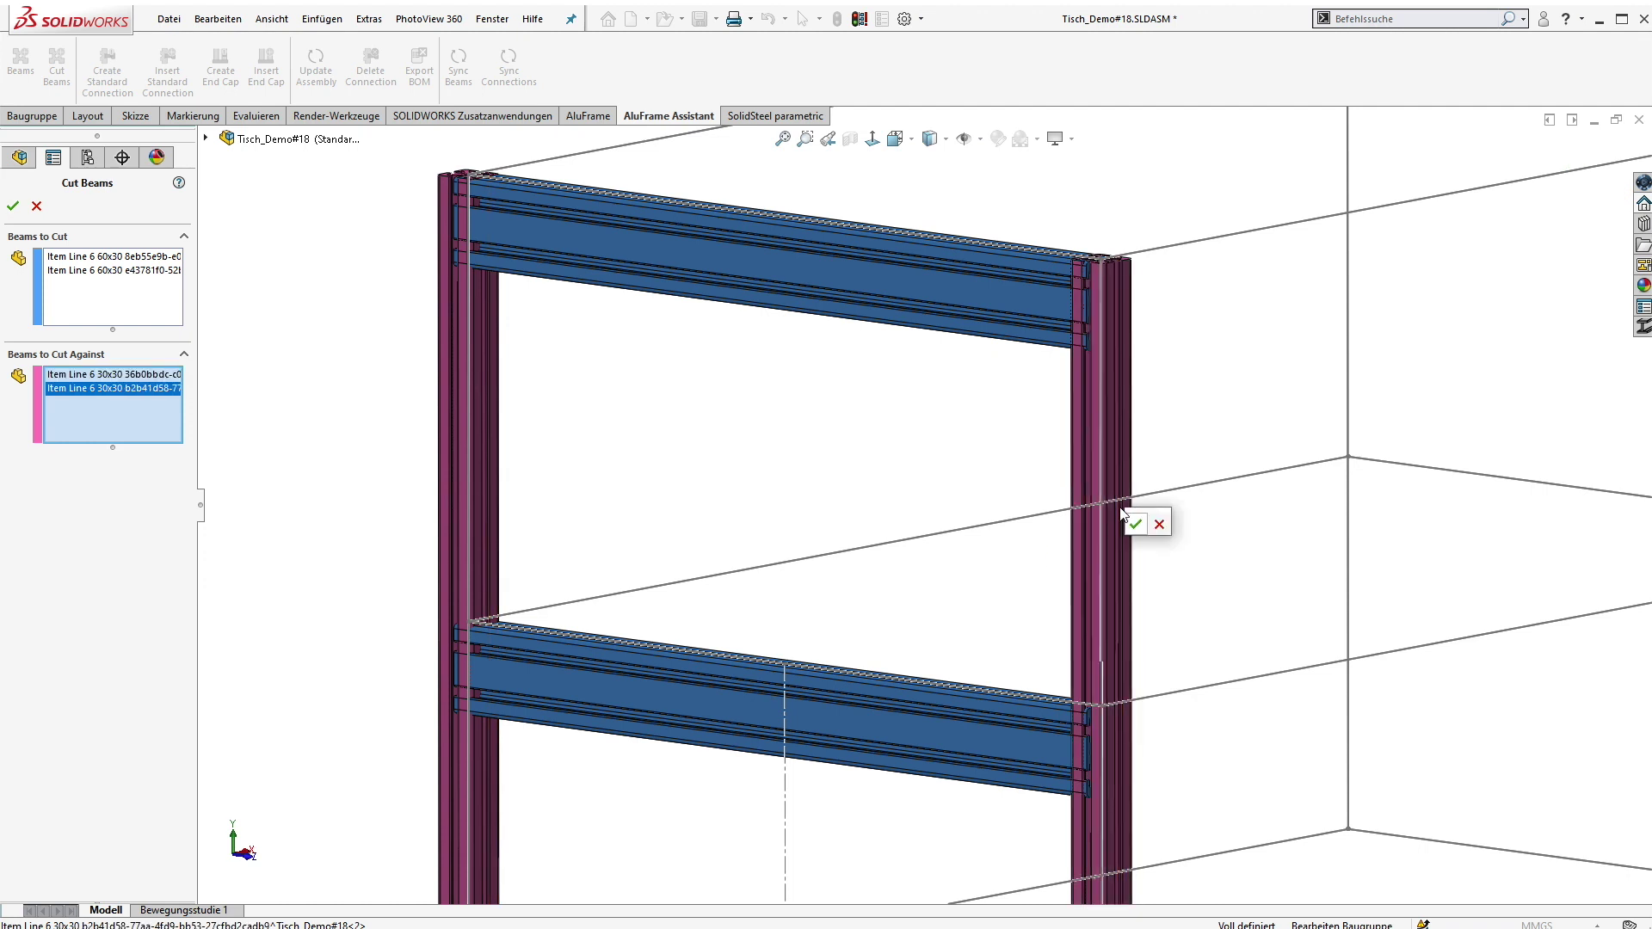
{"action": "left_click", "coordinate": [1136, 523]}
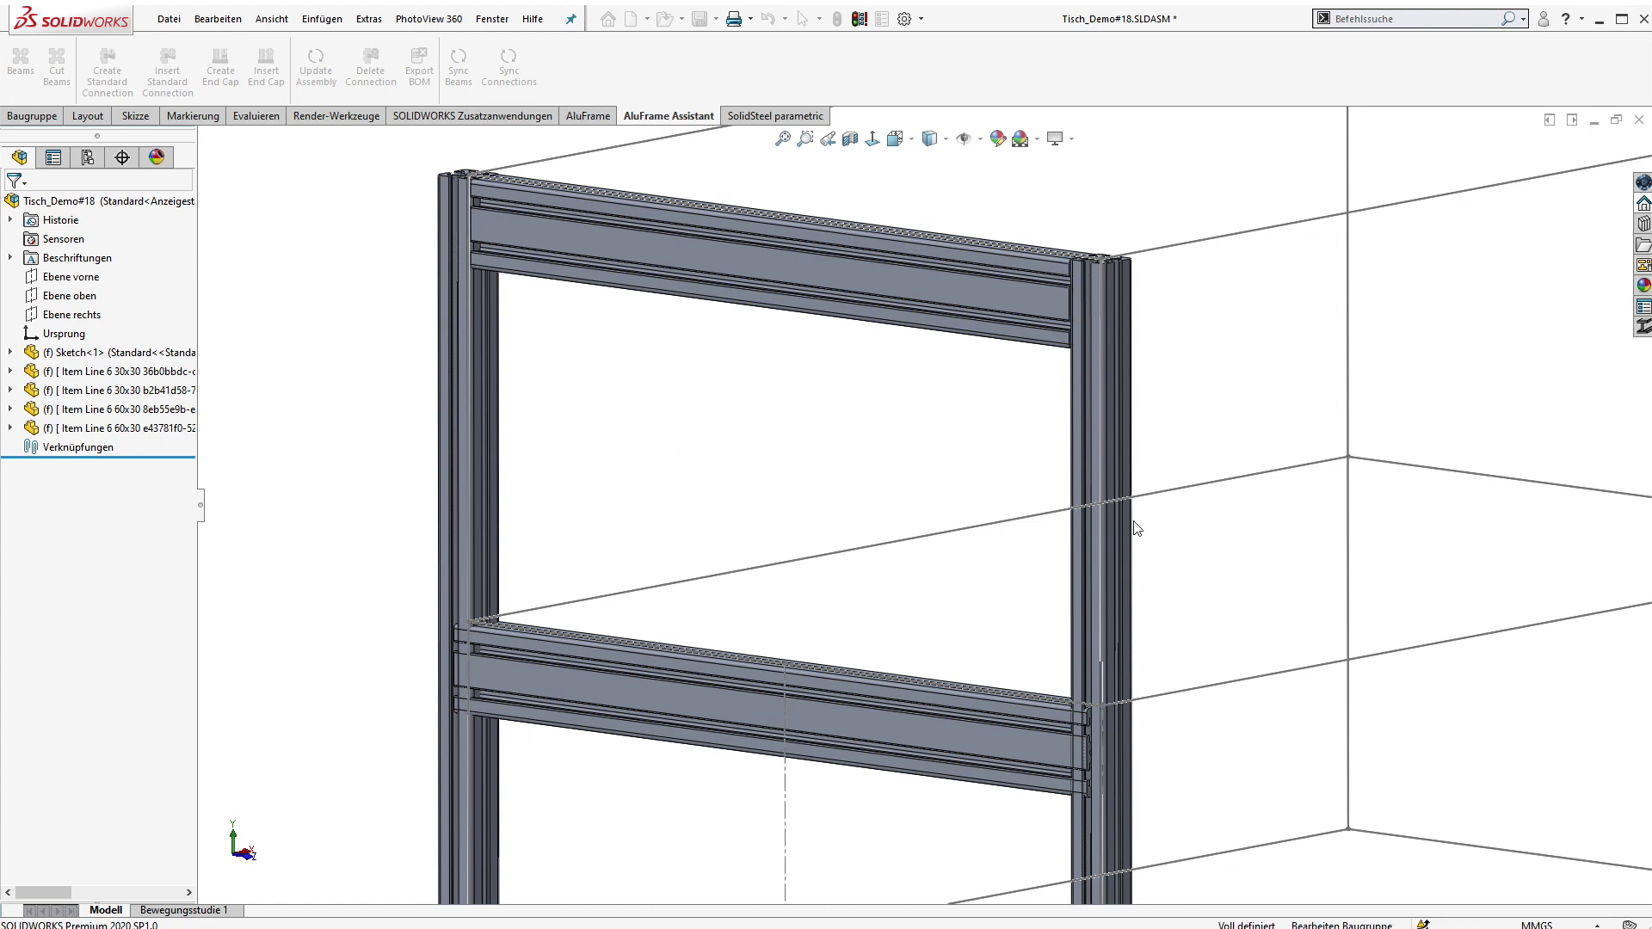
Examine the trimmed joint between the upper crossbeam and the vertical post from several angles
{"action": "key", "text": "Left"}
{"action": "key", "text": "Left"}
{"action": "key", "text": "Left"}
{"action": "key", "text": "Left"}
{"action": "key", "text": "Left"}
{"action": "key", "text": "Left"}
{"action": "key", "text": "shift+z"}
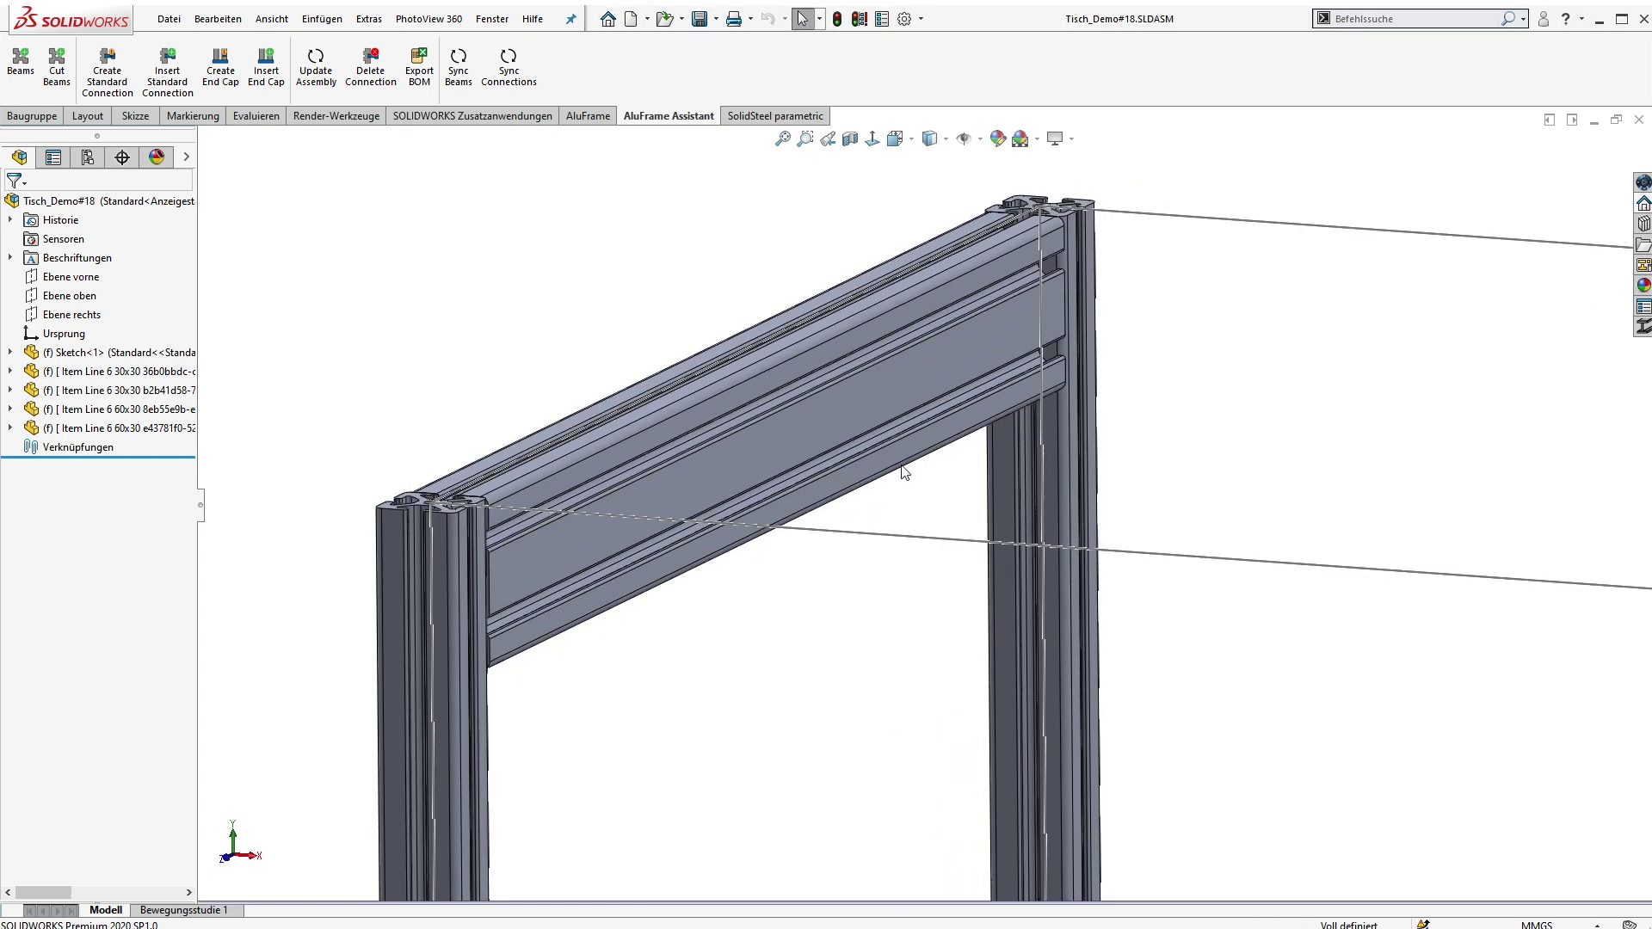
{"action": "scroll", "coordinate": [901, 471], "scroll_direction": "down", "scroll_amount": 5}
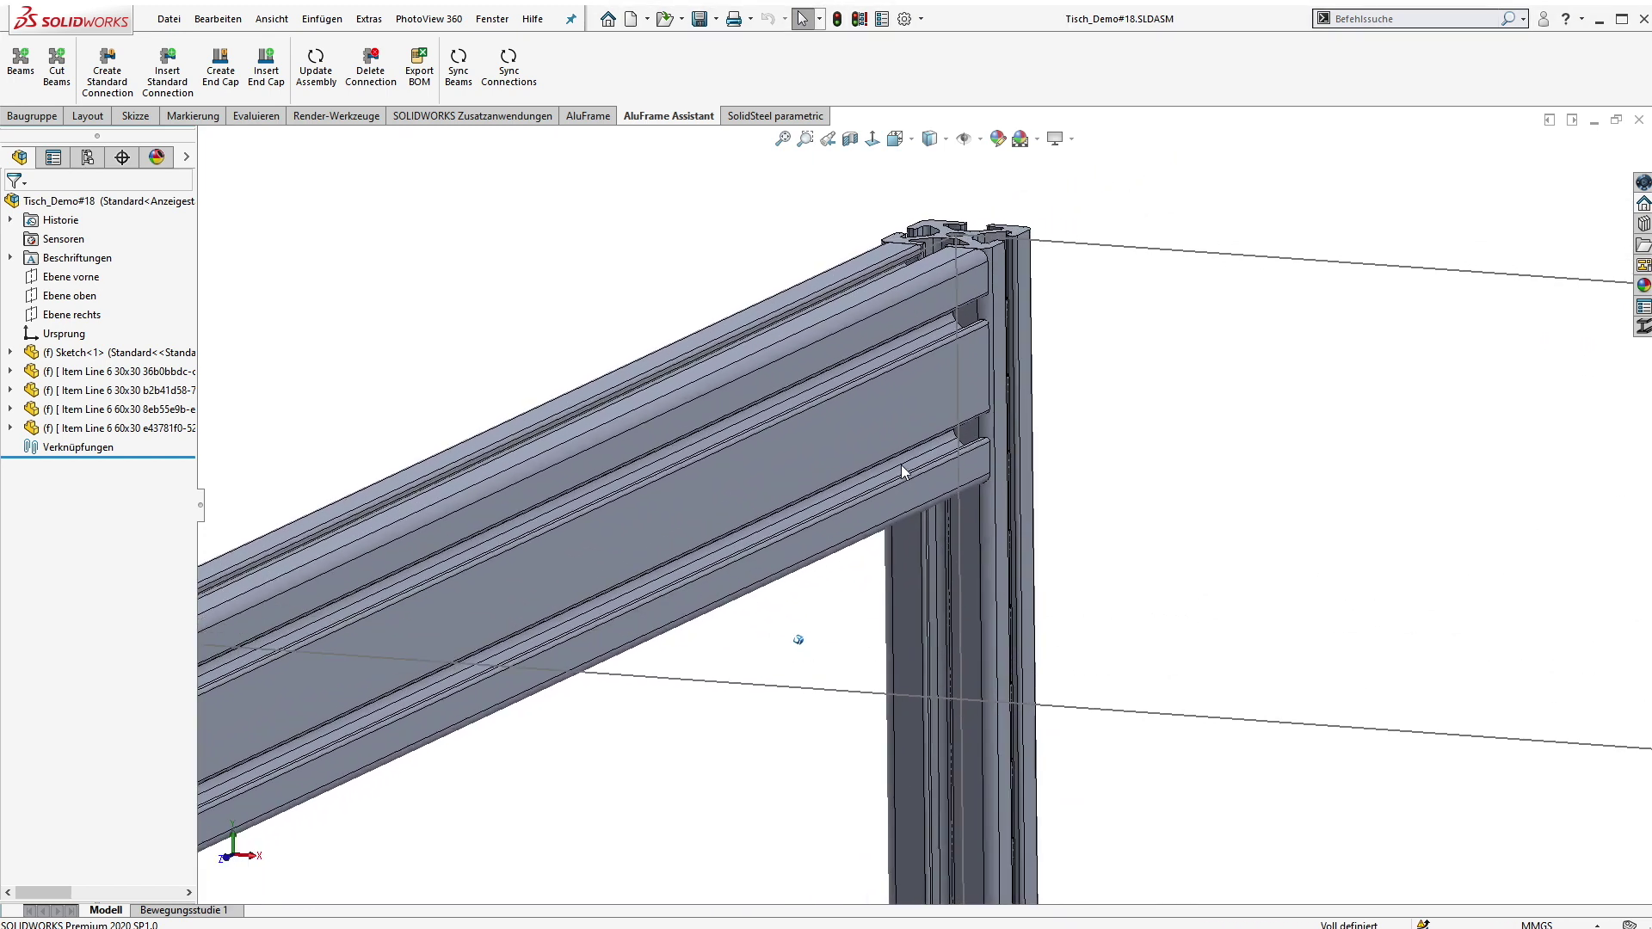
{"action": "key", "text": "Left"}
{"action": "key", "text": "Left"}
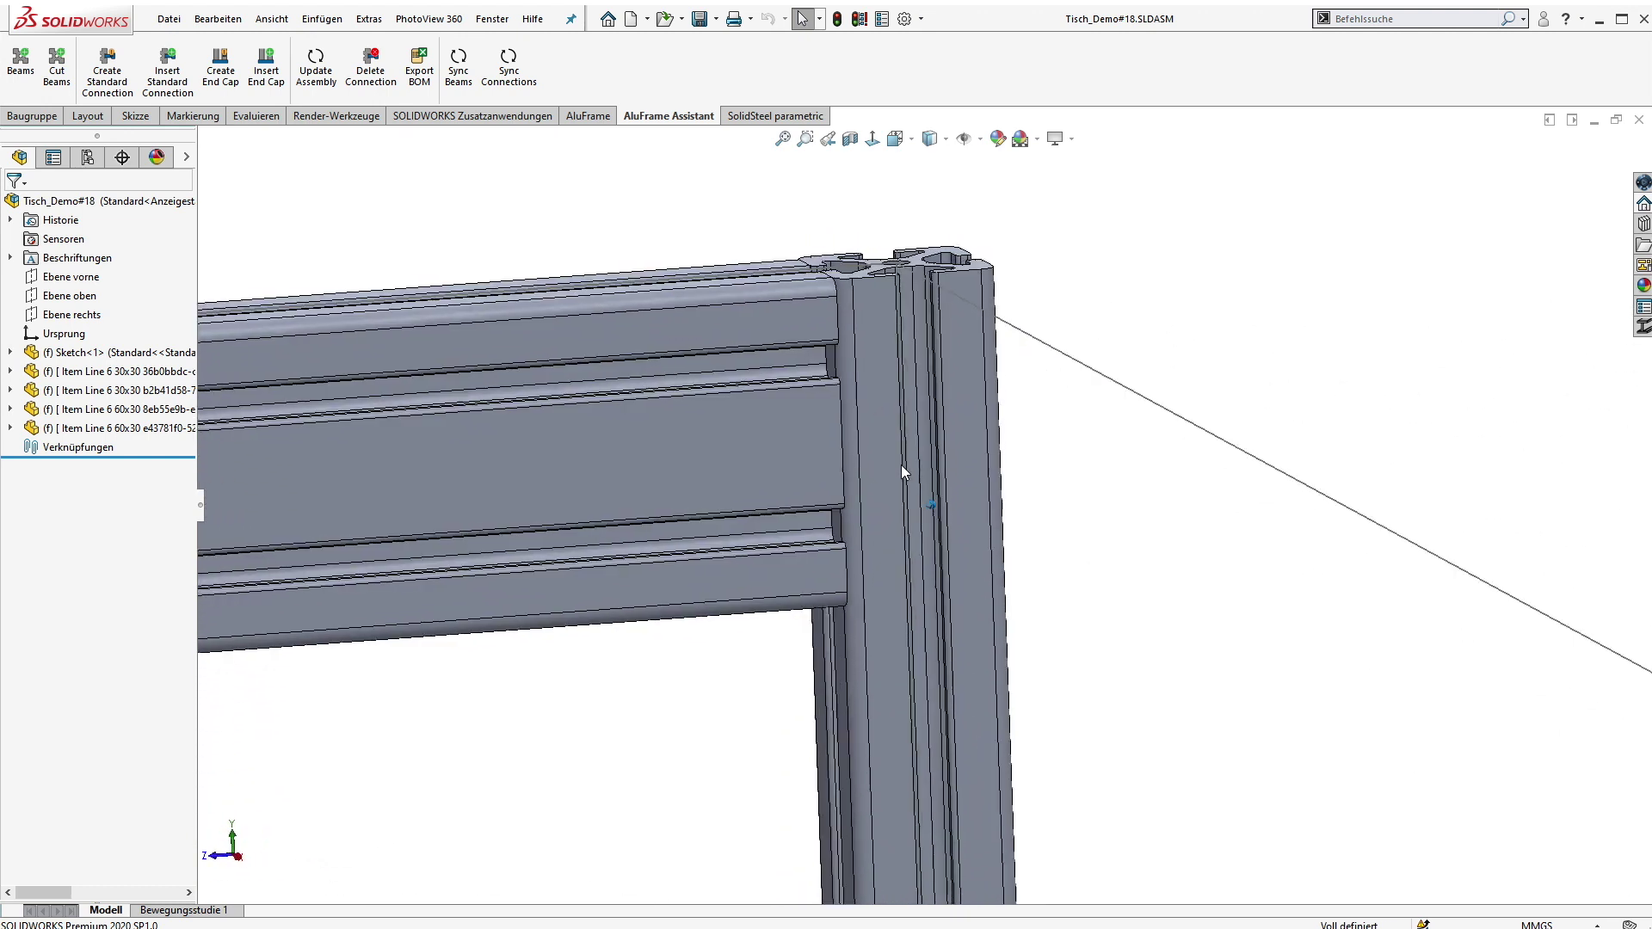
{"action": "key", "text": "Left"}
{"action": "key", "text": "Left"}
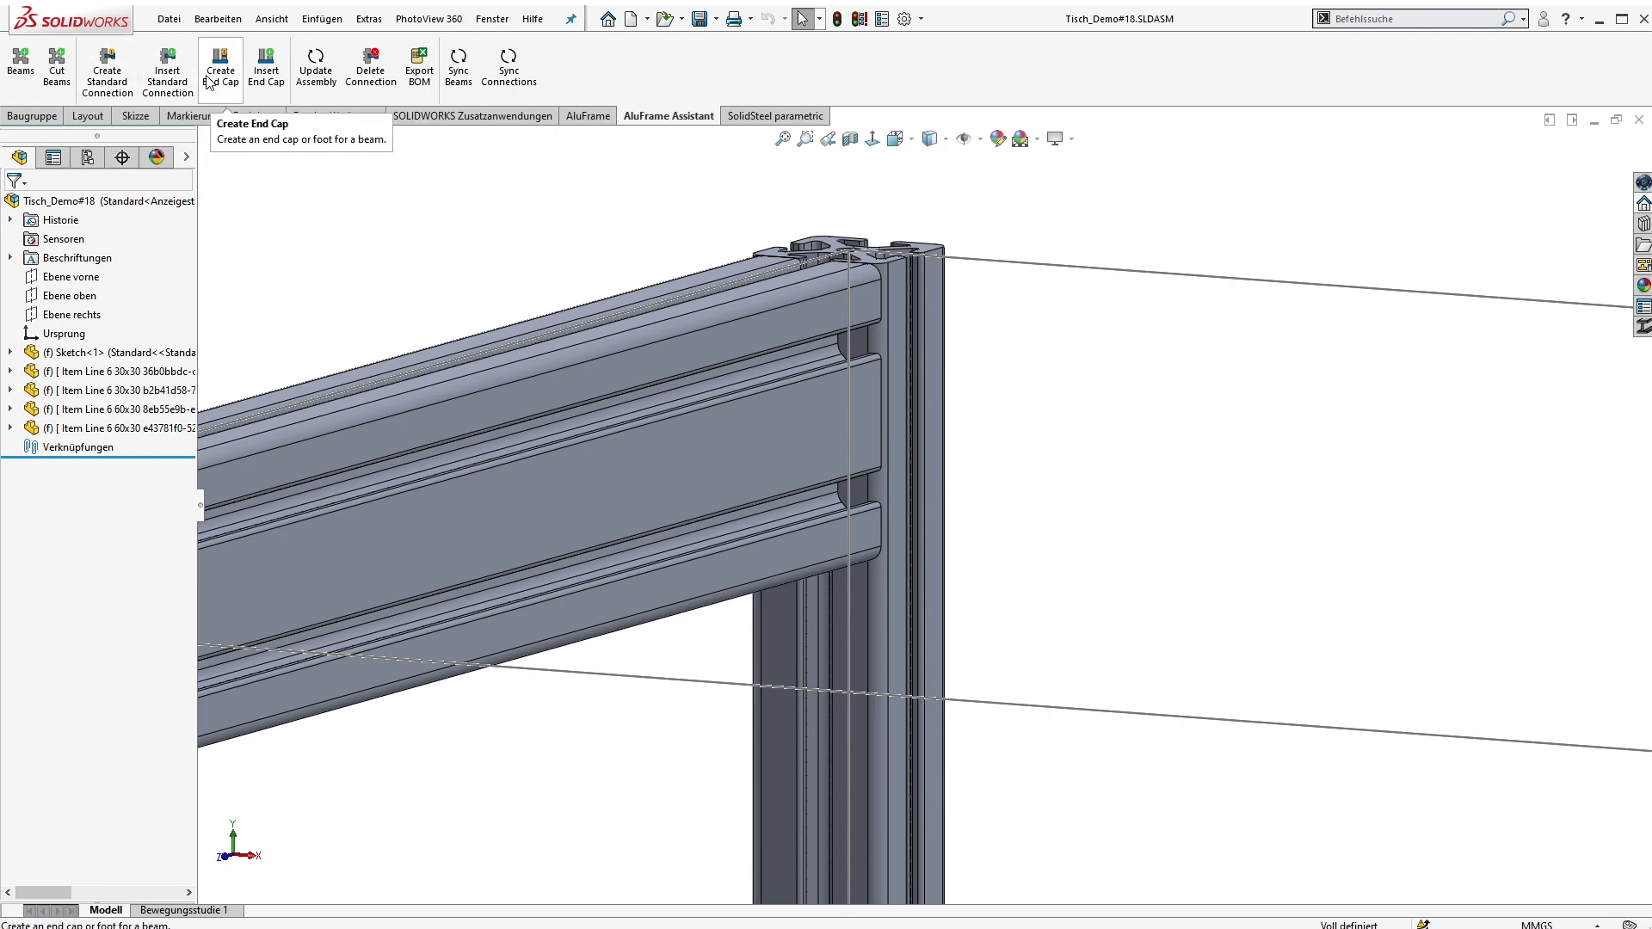
Insert the item_0041968_Winkelsatz_6_60x60_3 assembly from the item_20201222_163254 folder and place it just below the upper crossbeam
{"action": "left_click", "coordinate": [33, 115]}
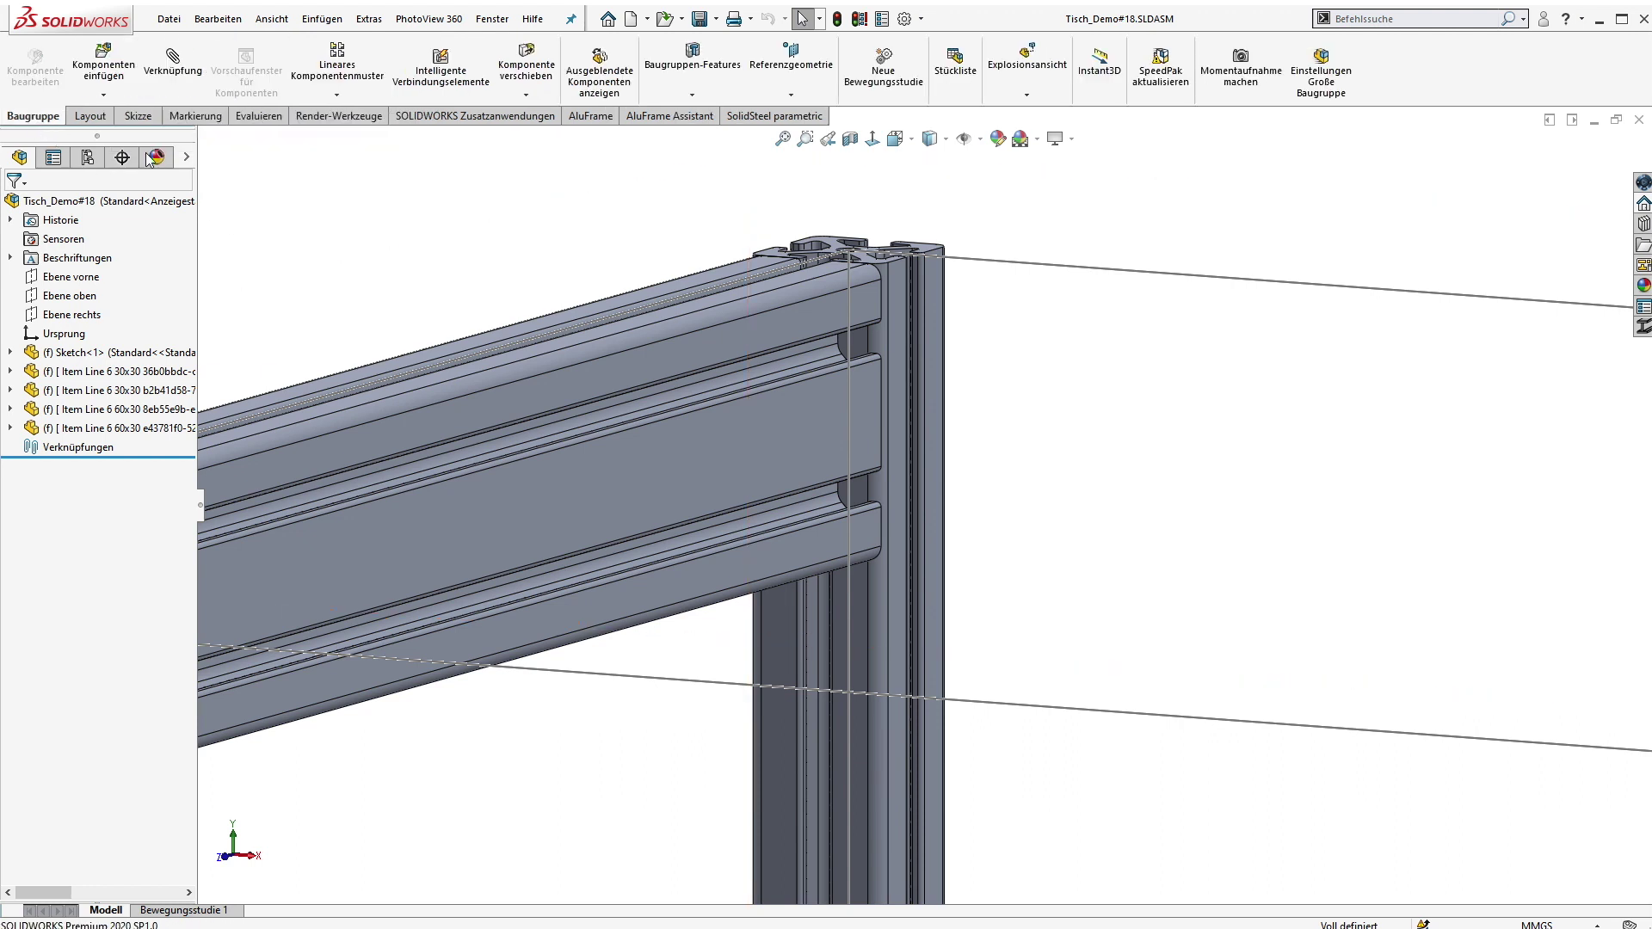
{"action": "left_click", "coordinate": [102, 67]}
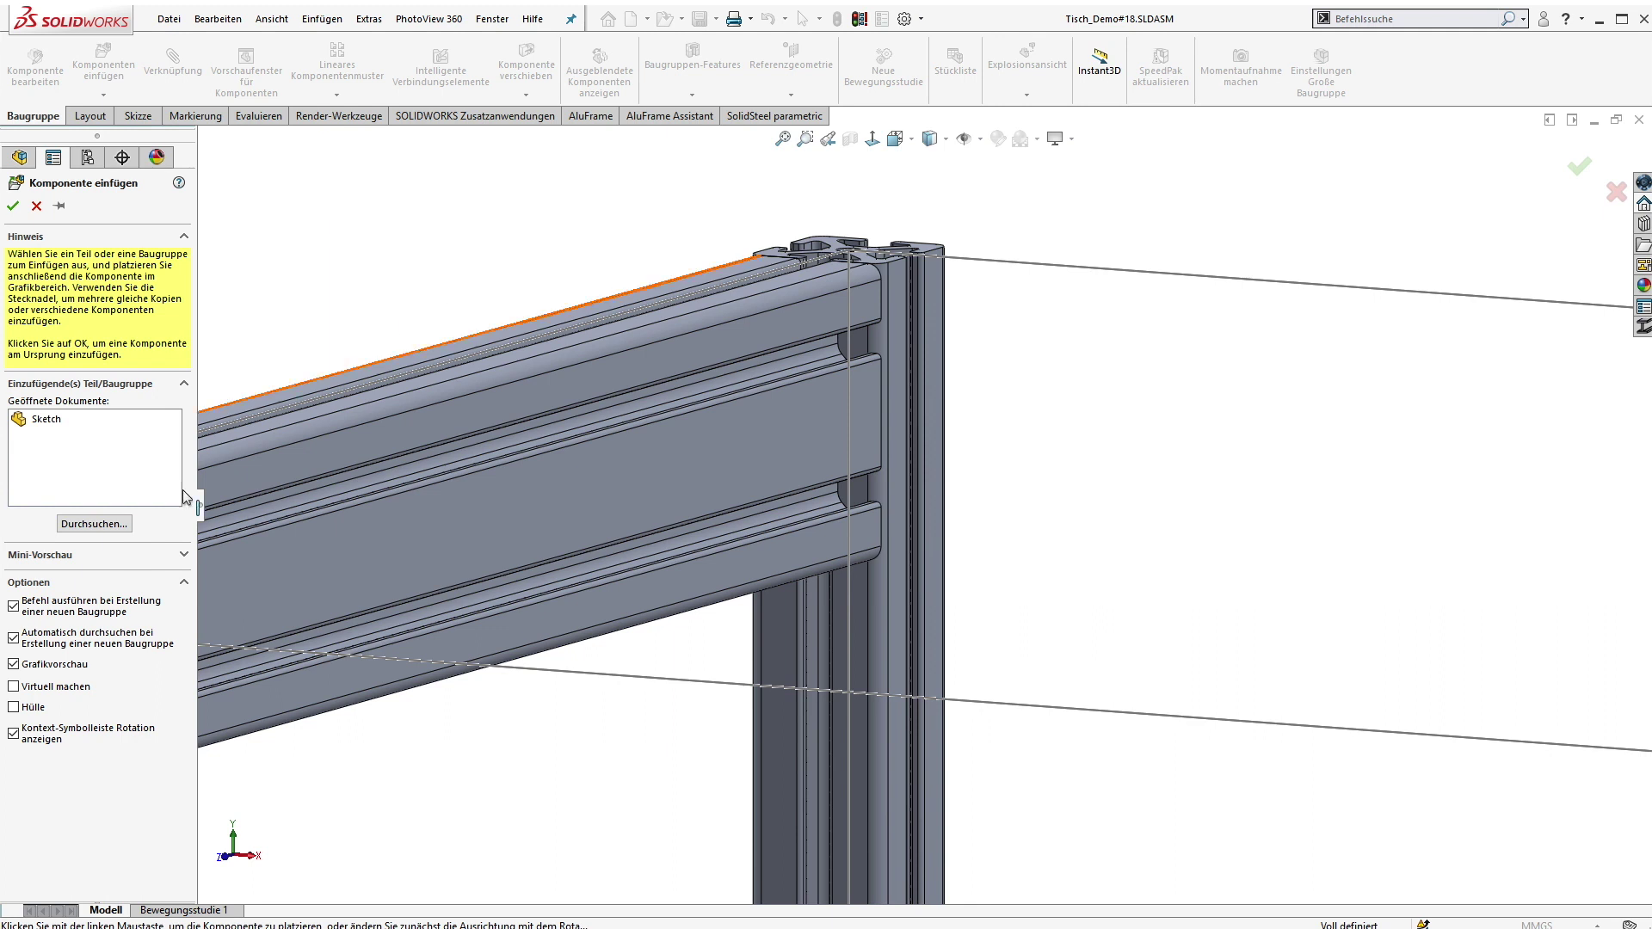
{"action": "left_click", "coordinate": [108, 524]}
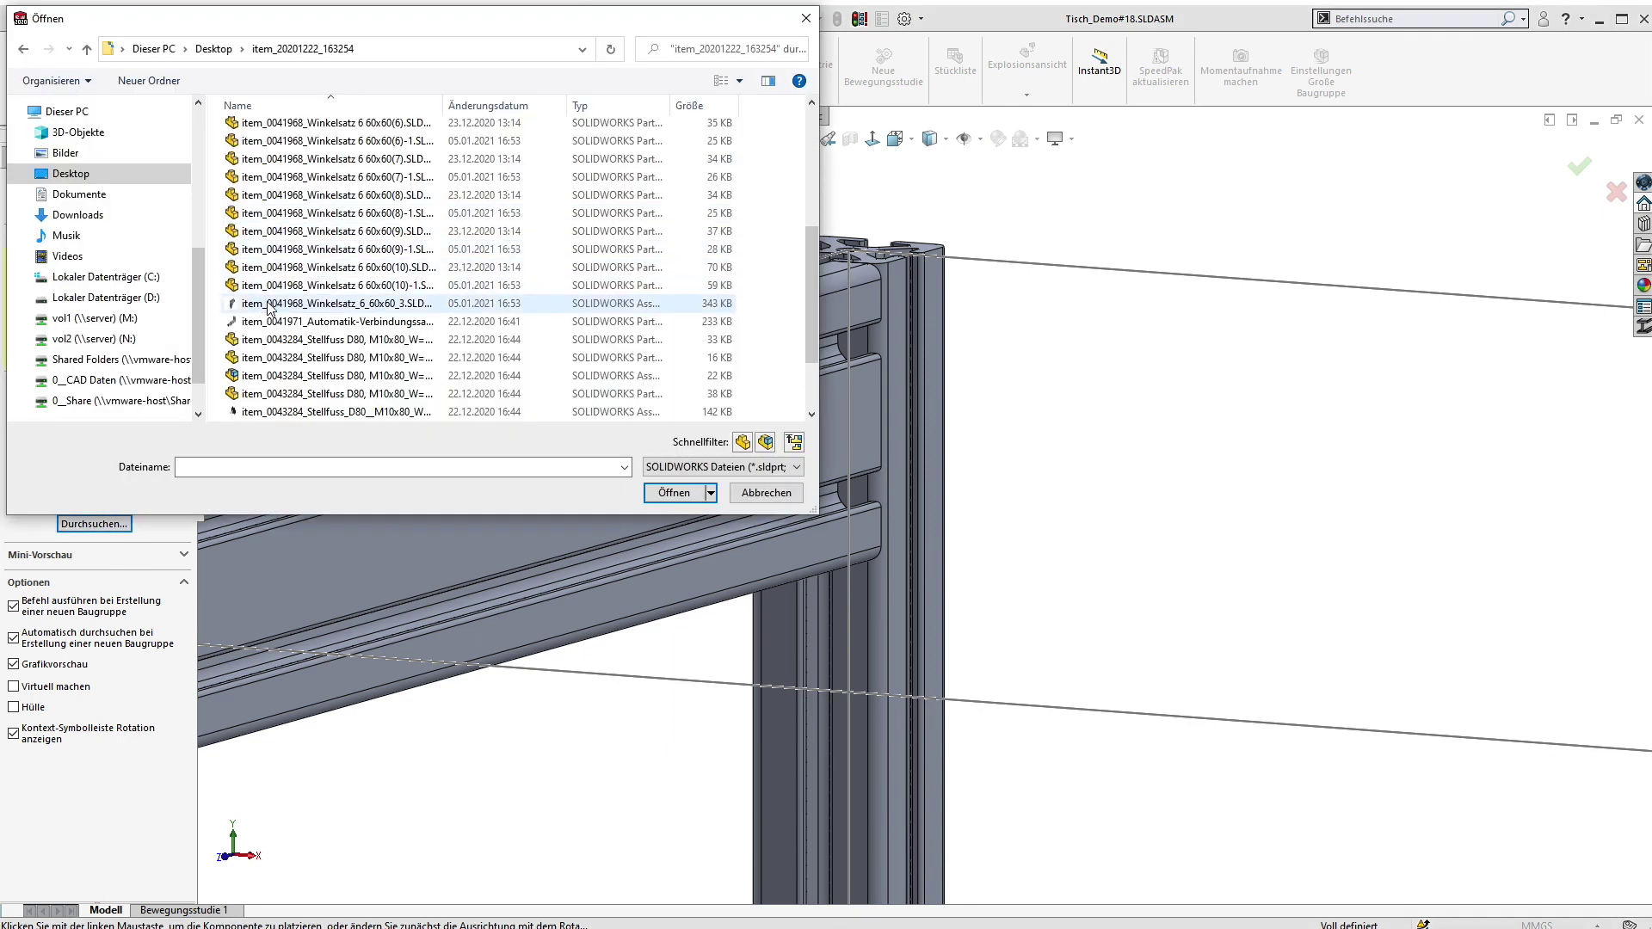
{"action": "left_click", "coordinate": [272, 305]}
{"action": "left_click", "coordinate": [671, 493]}
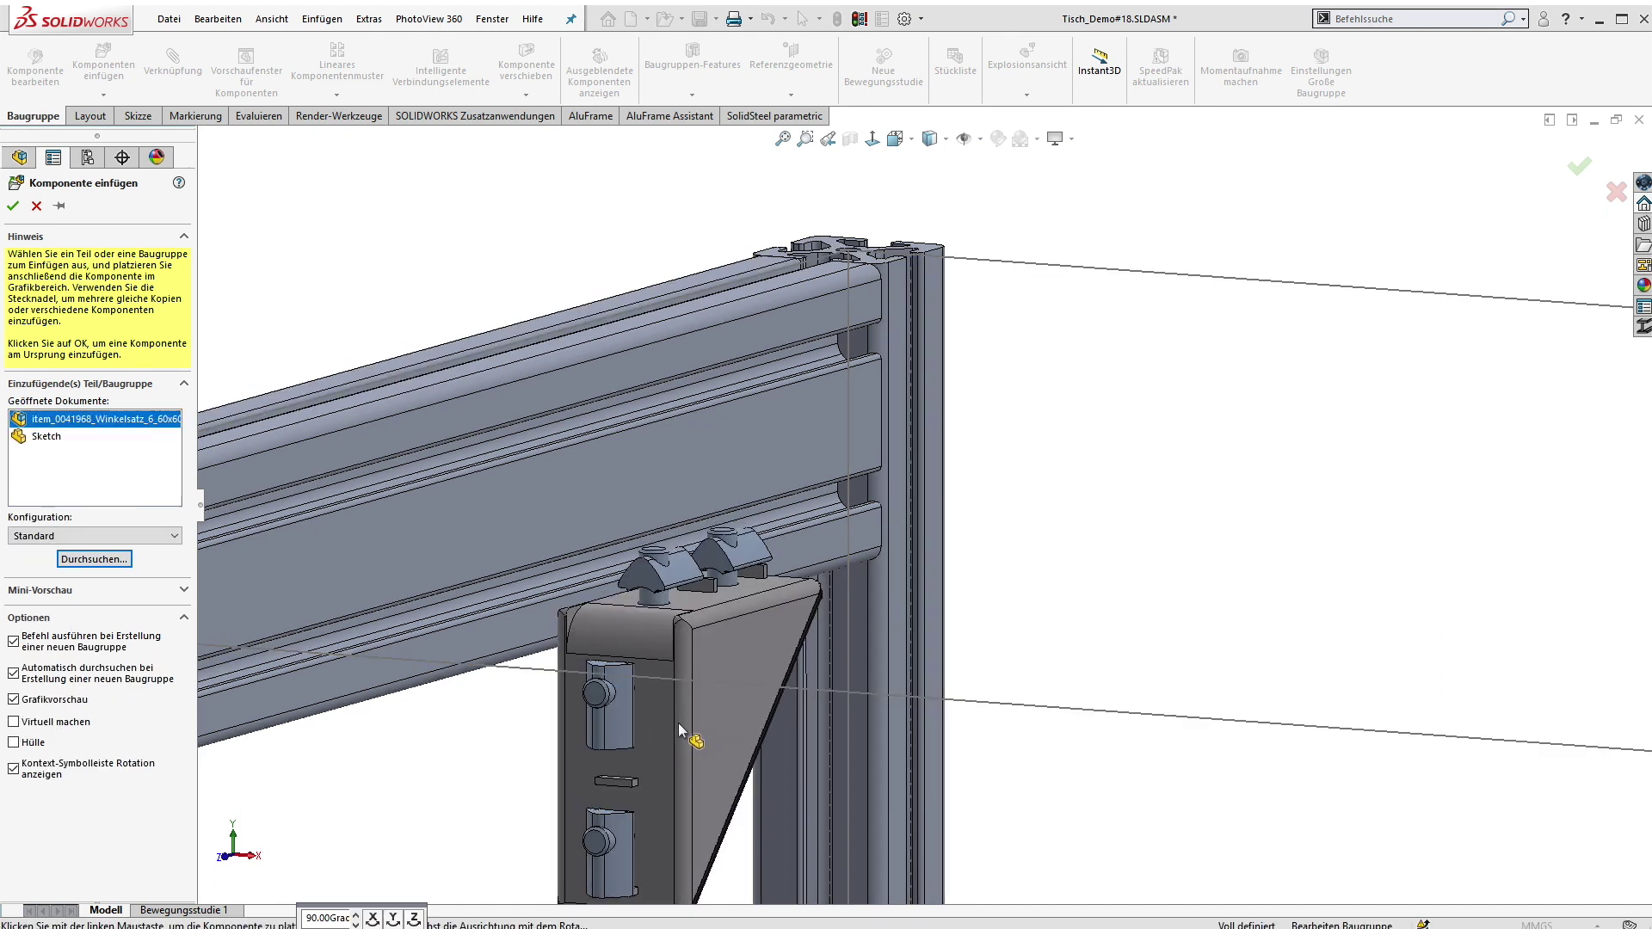
{"action": "scroll", "coordinate": [678, 723], "scroll_direction": "up", "scroll_amount": 3}
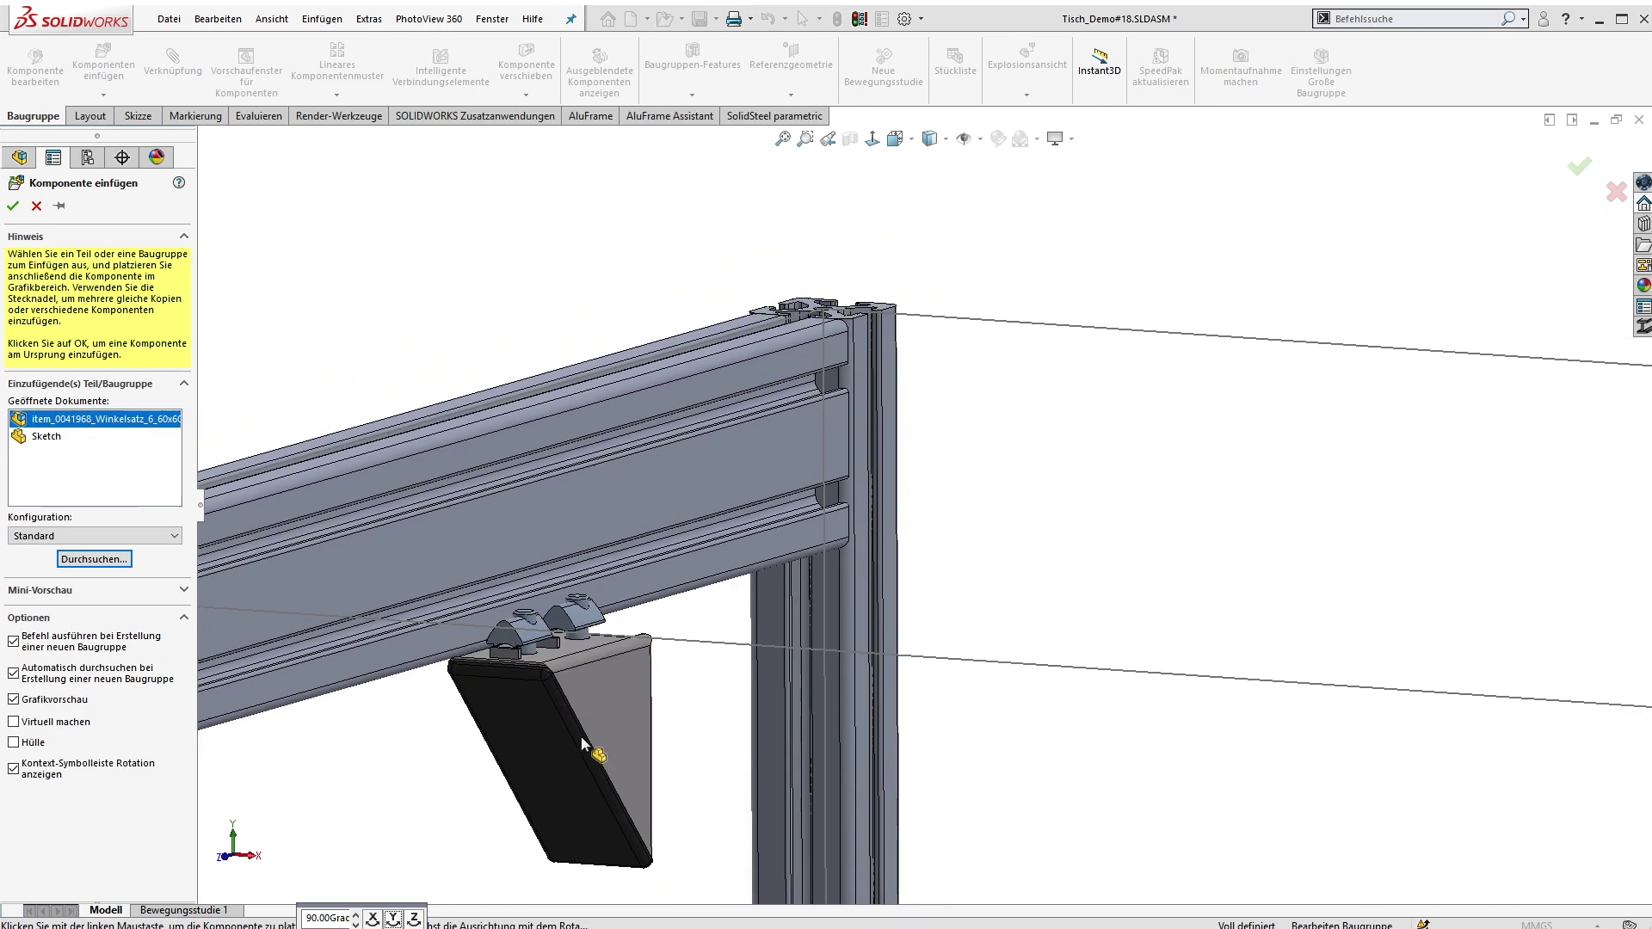
{"action": "left_click", "coordinate": [590, 757]}
Centre the angle bracket across the upper crossbeam's thickness with a width mate between their two pairs of side faces
{"action": "scroll", "coordinate": [604, 709], "scroll_direction": "down", "scroll_amount": 2}
{"action": "left_click", "coordinate": [869, 679]}
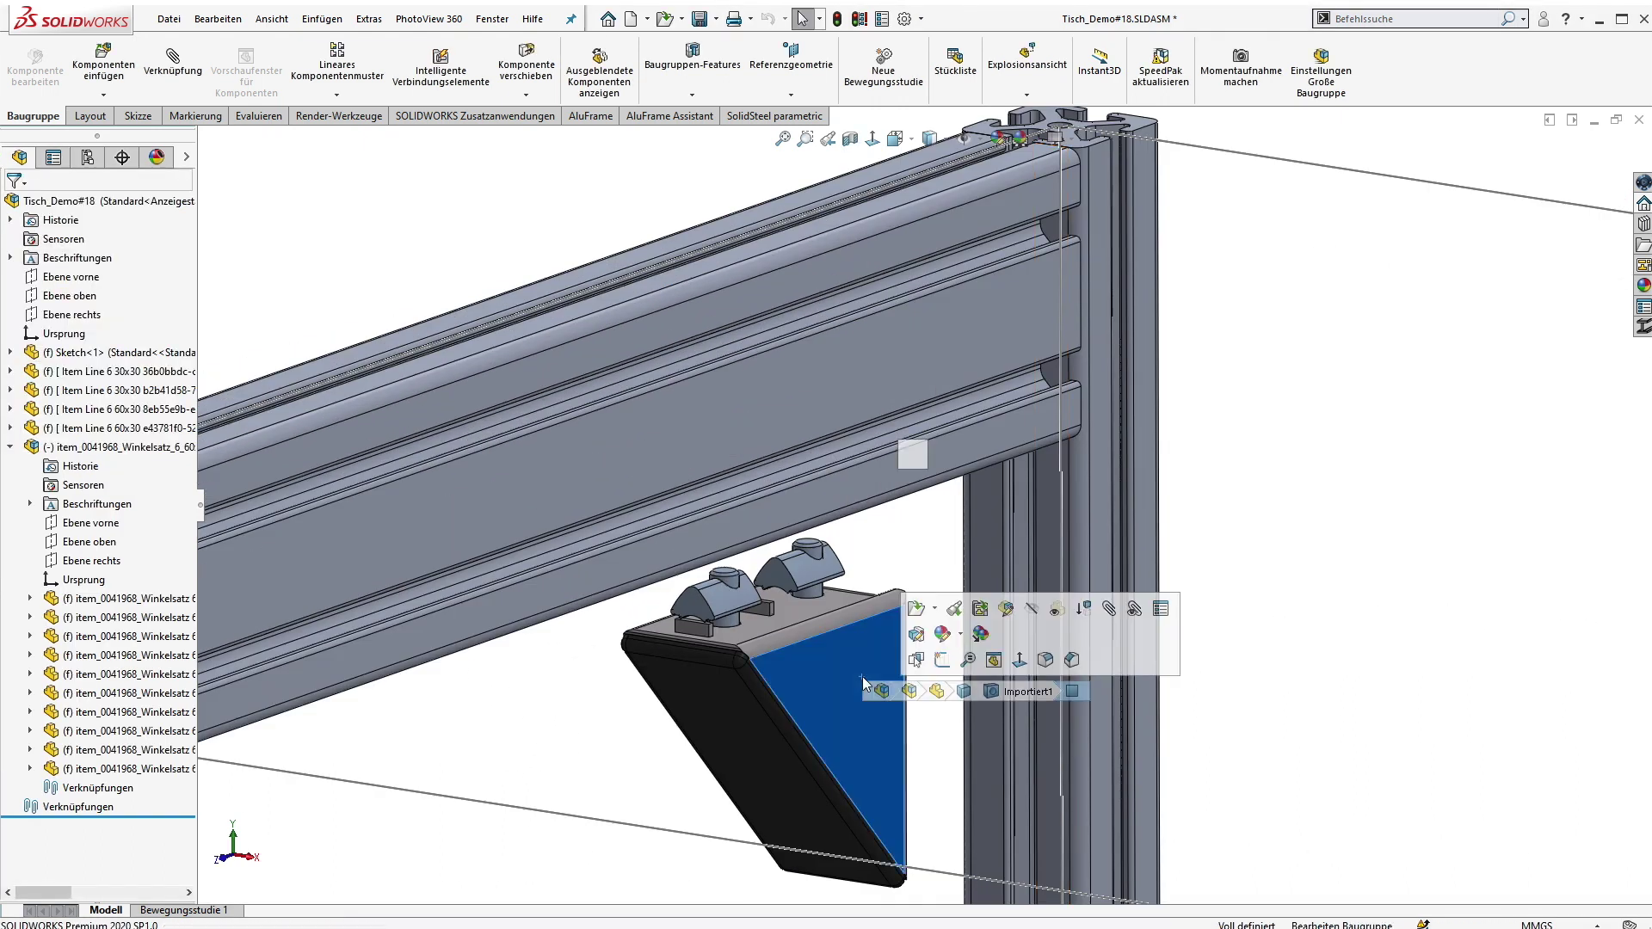
{"action": "left_click", "coordinate": [881, 477], "text": "ctrl"}
{"action": "middle_click_drag", "start_coordinate": [881, 477], "coordinate": [551, 778]}
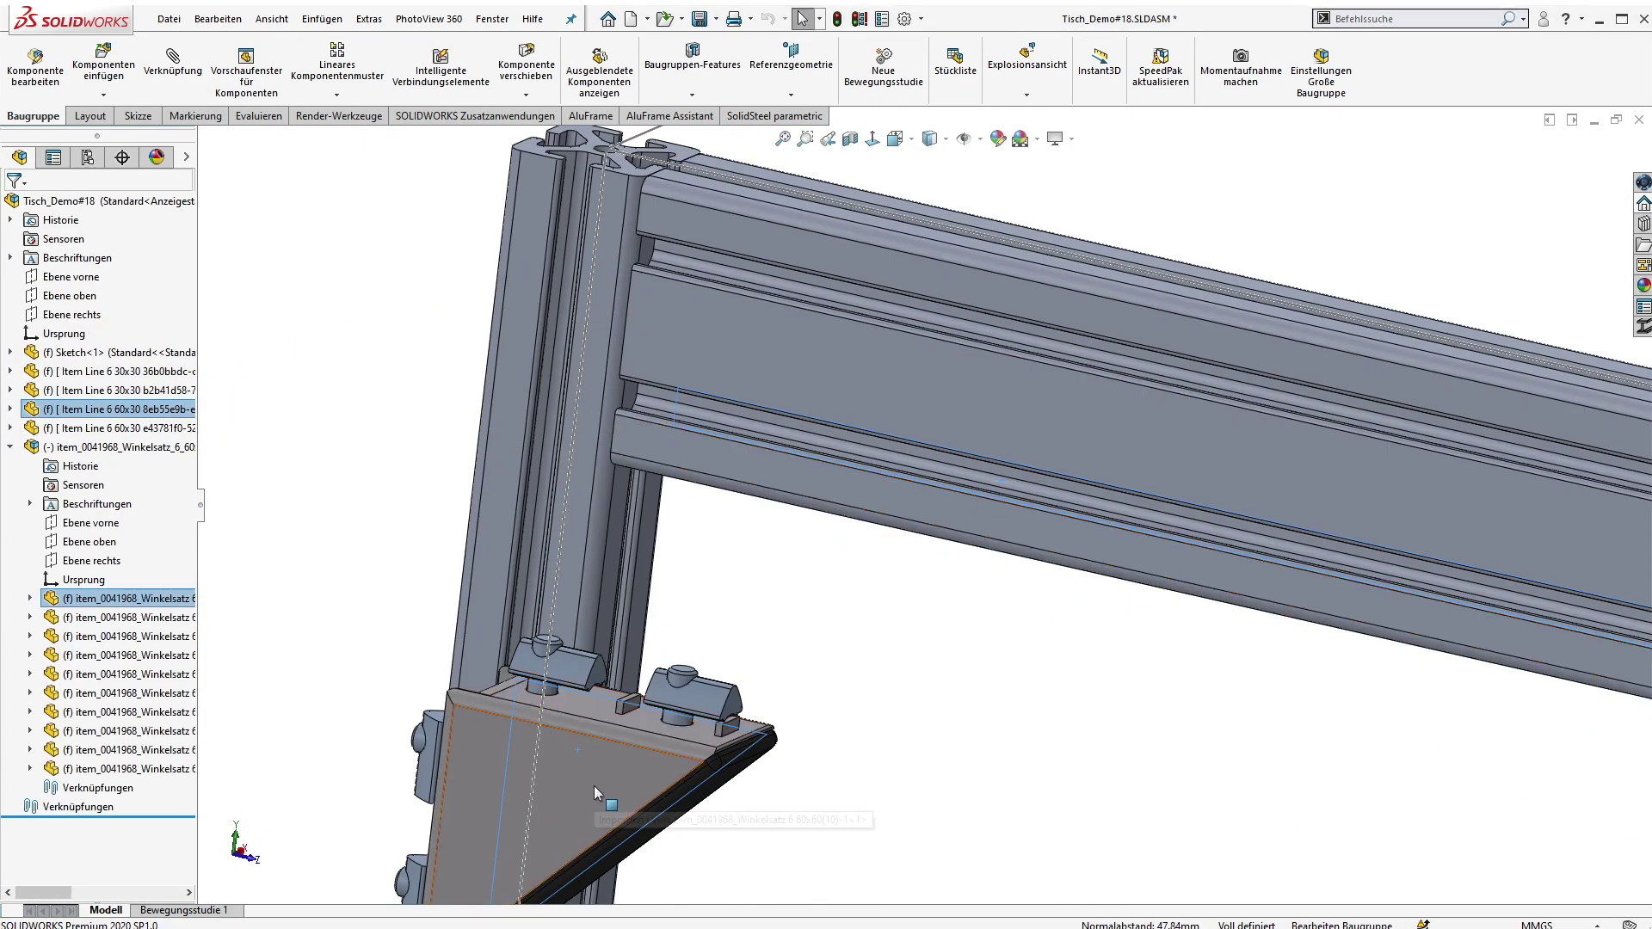
{"action": "left_click", "coordinate": [594, 784]}
{"action": "left_click", "coordinate": [716, 456], "text": "ctrl"}
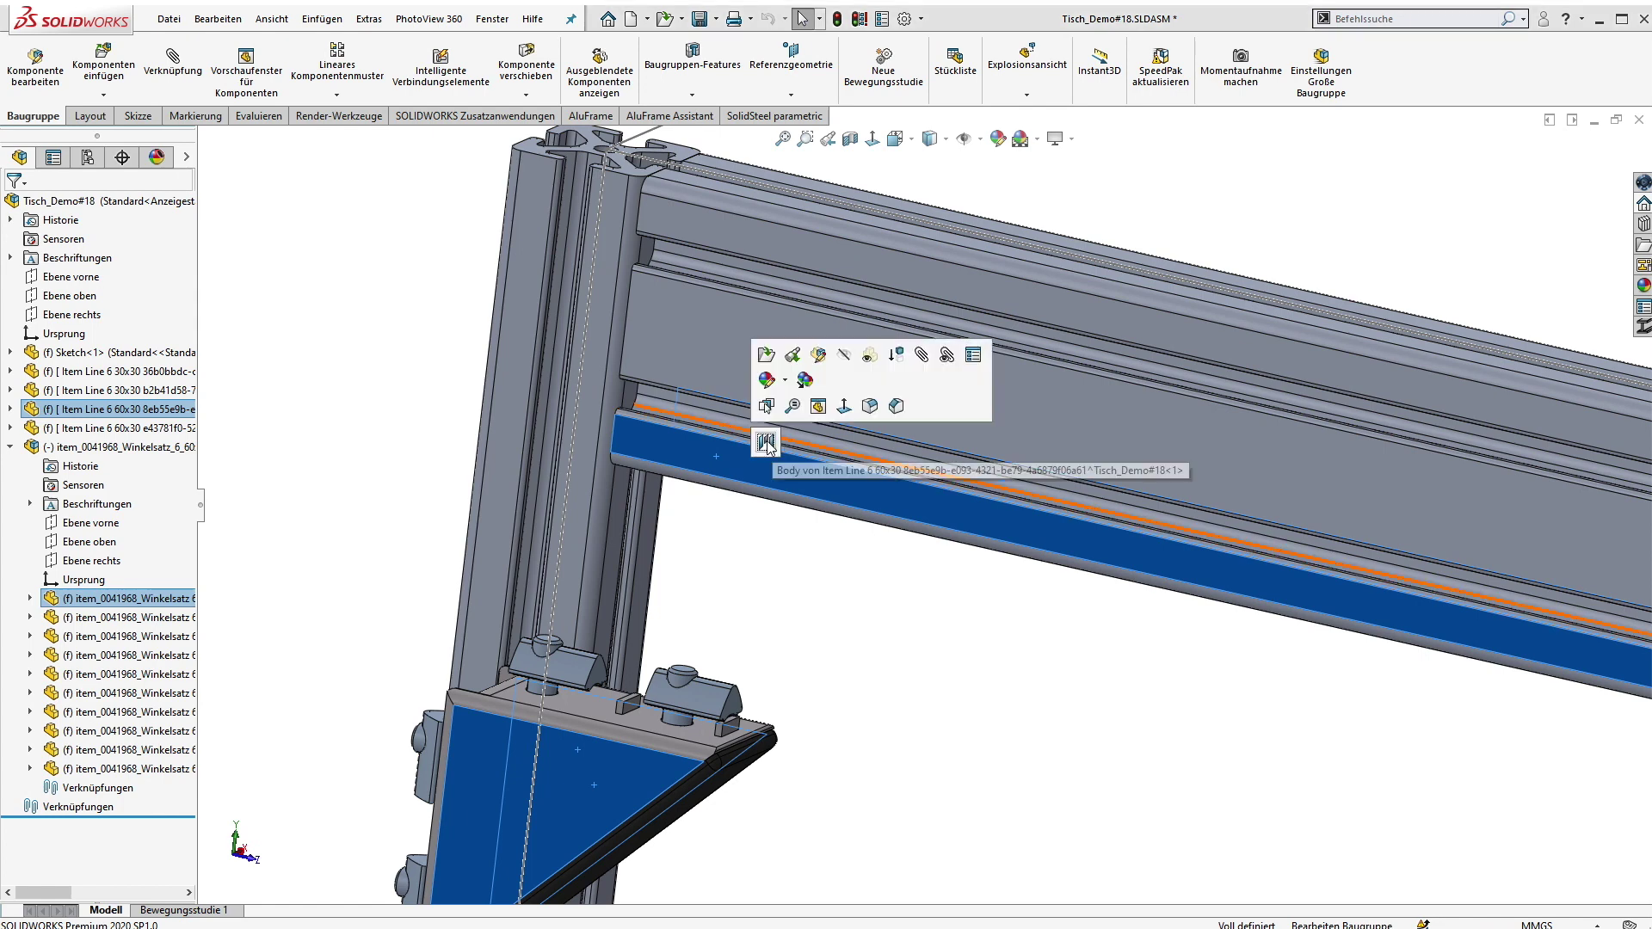
{"action": "left_click", "coordinate": [769, 446]}
{"action": "left_click", "coordinate": [927, 447]}
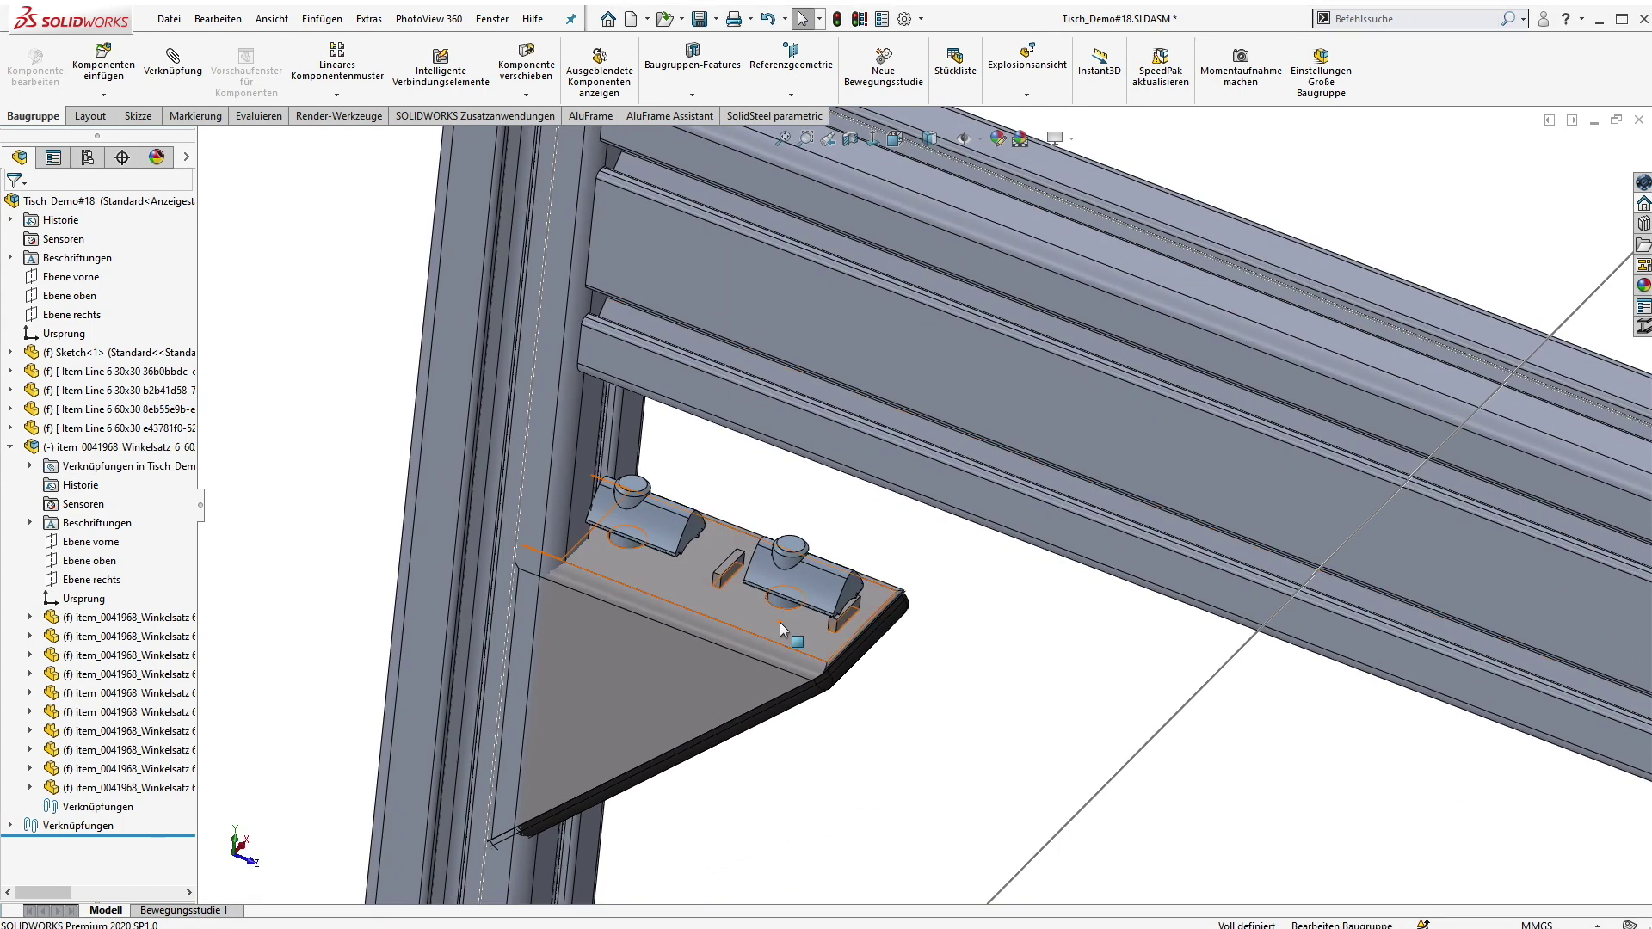
Mate the bracket's upper mounting face coincident with the underside of the upper crossbeam
{"action": "left_click", "coordinate": [779, 622]}
{"action": "middle_click_drag", "start_coordinate": [779, 622], "coordinate": [888, 413]}
{"action": "left_click", "coordinate": [746, 619], "text": "ctrl"}
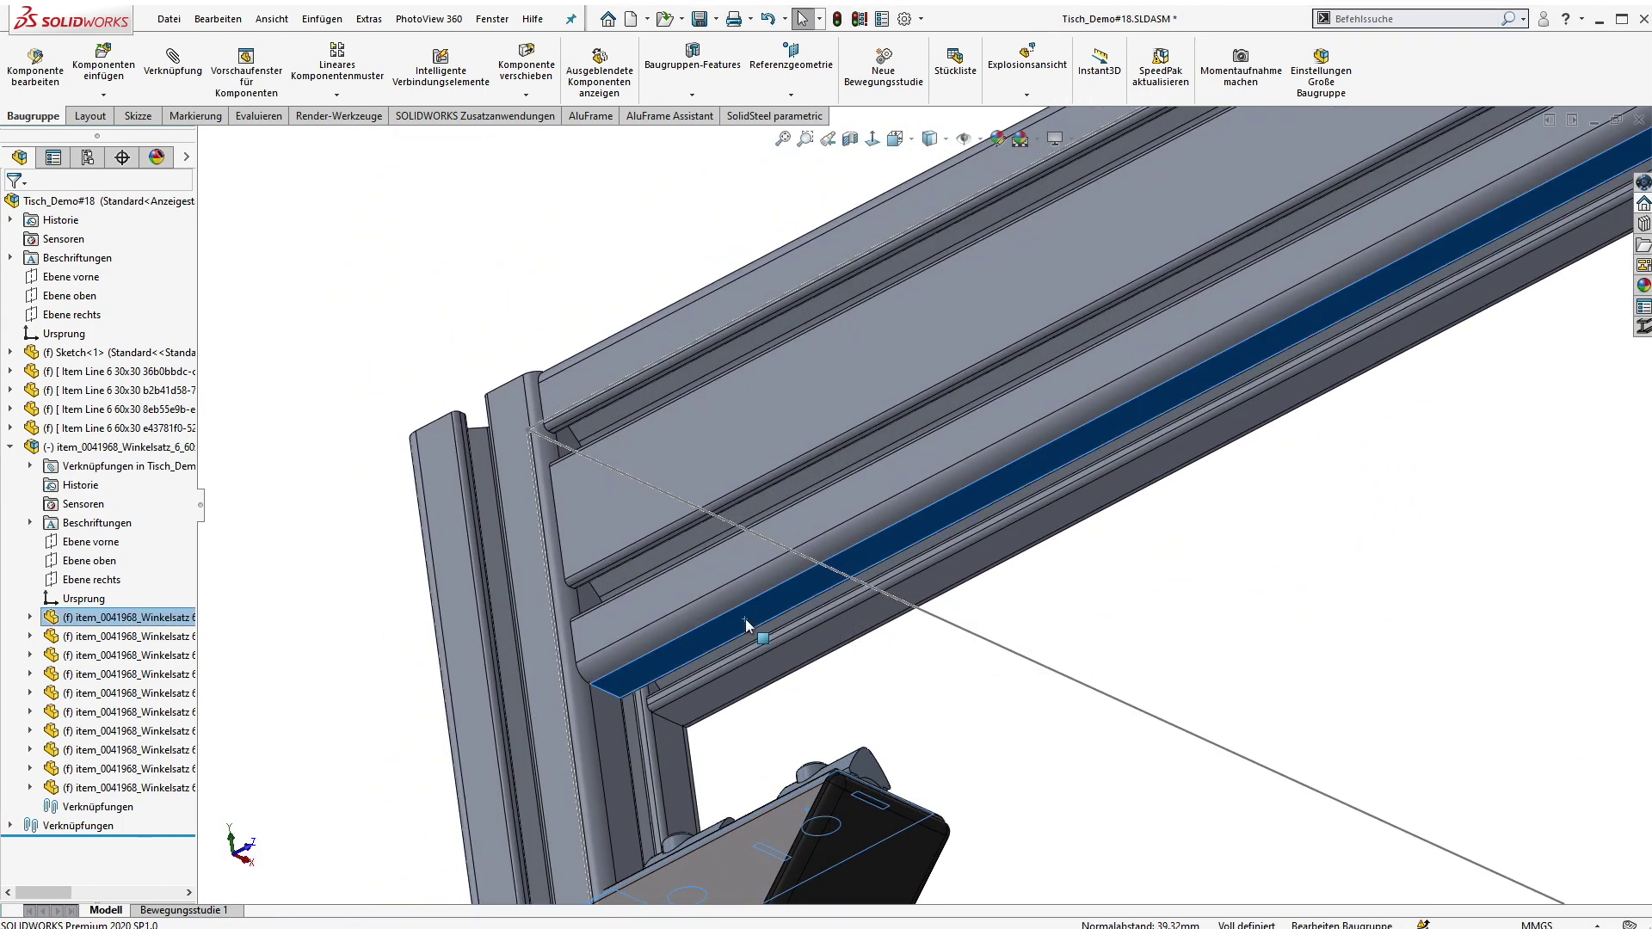
{"action": "left_click", "coordinate": [793, 601]}
Move the bracket along the crossbeam and mate its vertical mounting face coincident with the 30x30 post's inner face
{"action": "middle_click_drag", "start_coordinate": [1006, 700], "coordinate": [645, 651]}
{"action": "left_click", "coordinate": [646, 655]}
{"action": "left_click_drag", "start_coordinate": [682, 619], "coordinate": [829, 664]}
{"action": "middle_click_drag", "start_coordinate": [829, 663], "coordinate": [813, 638]}
{"action": "left_click", "coordinate": [813, 631]}
{"action": "left_click", "coordinate": [544, 494], "text": "ctrl"}
{"action": "left_click", "coordinate": [590, 480]}
{"action": "middle_click_drag", "start_coordinate": [850, 662], "coordinate": [955, 688]}
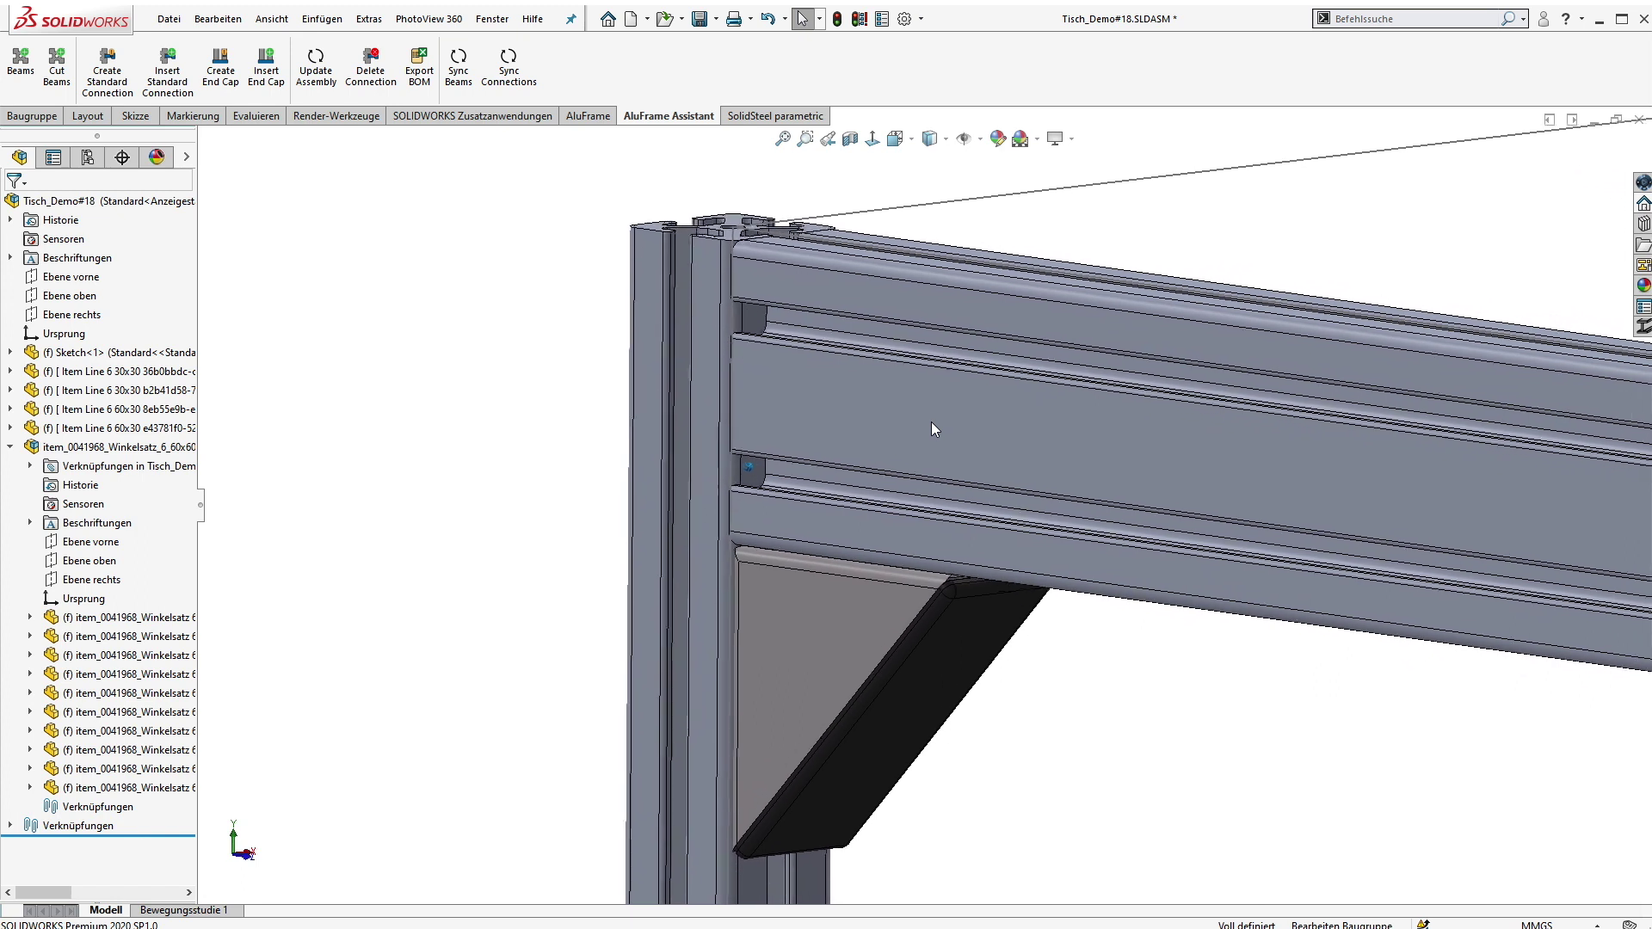
Start a new standard connection using the upper 60x30 crossbeam and the adjoining 30x30 post, and cycle its reference axes
{"action": "left_click", "coordinate": [98, 76]}
{"action": "left_click", "coordinate": [101, 82]}
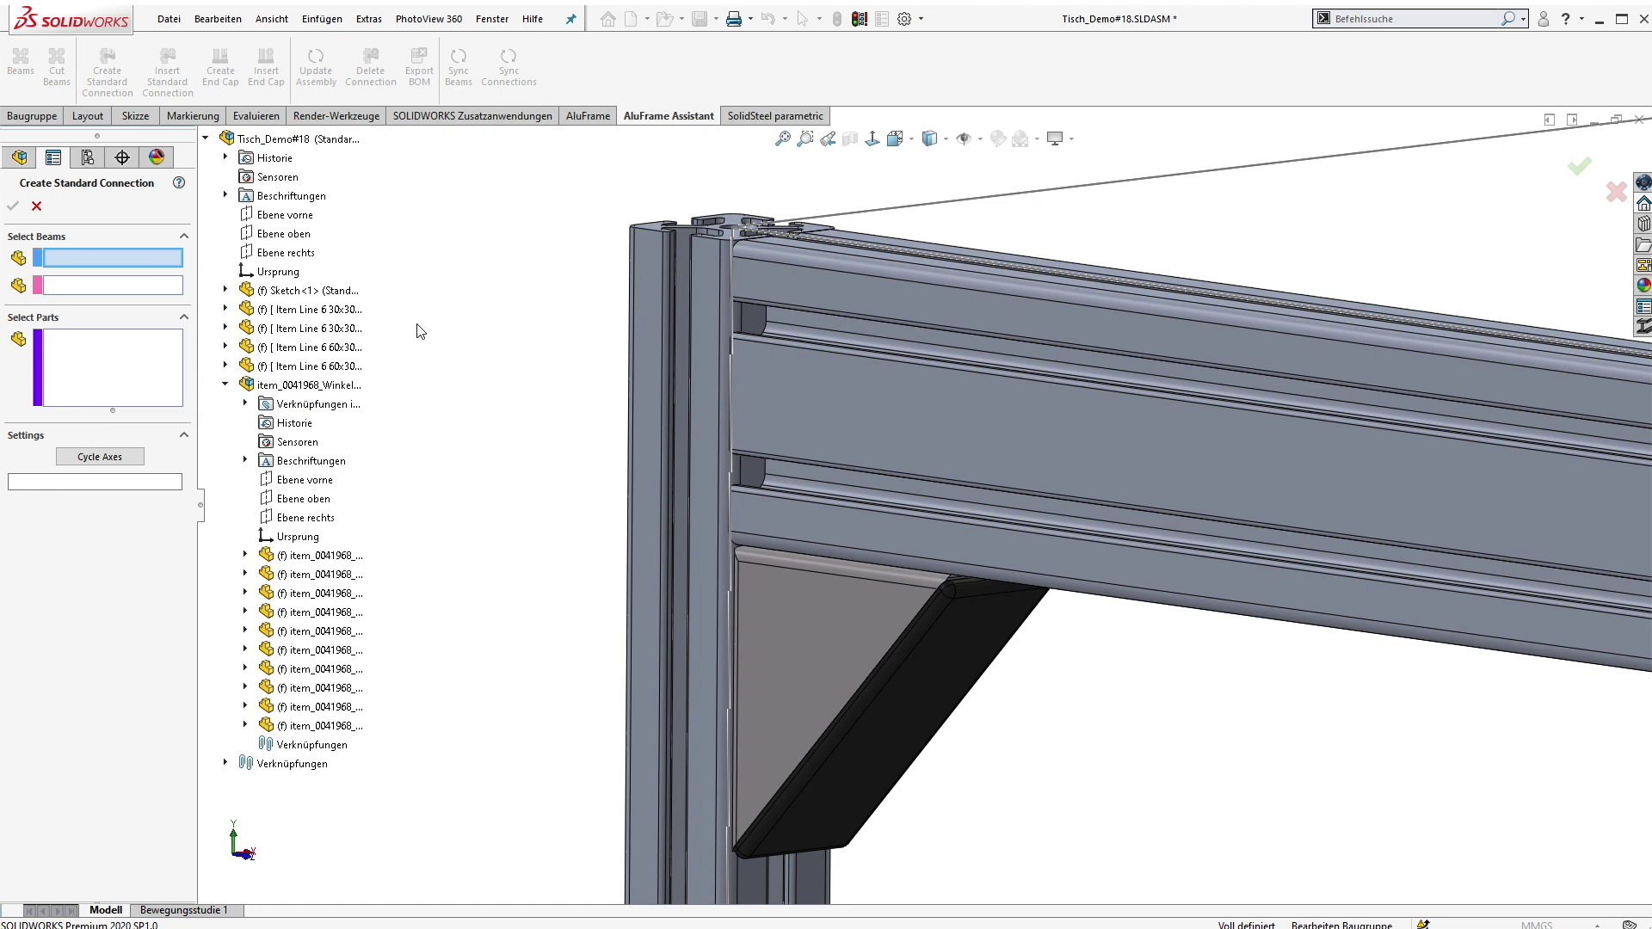
{"action": "left_click", "coordinate": [961, 372]}
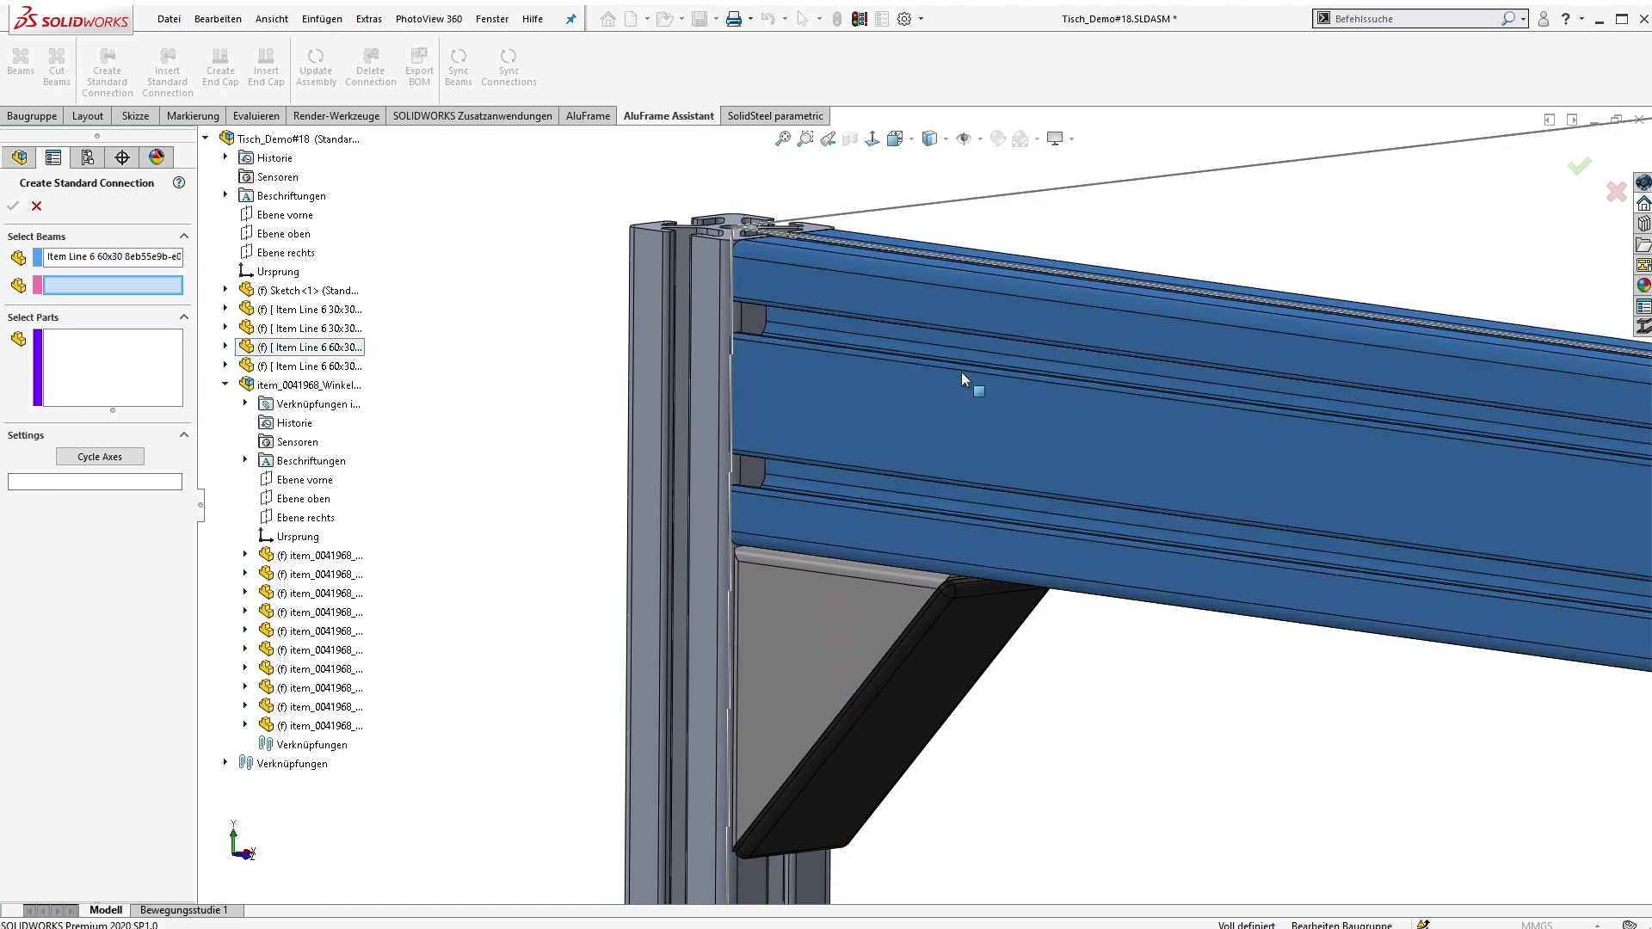
{"action": "left_click", "coordinate": [695, 399]}
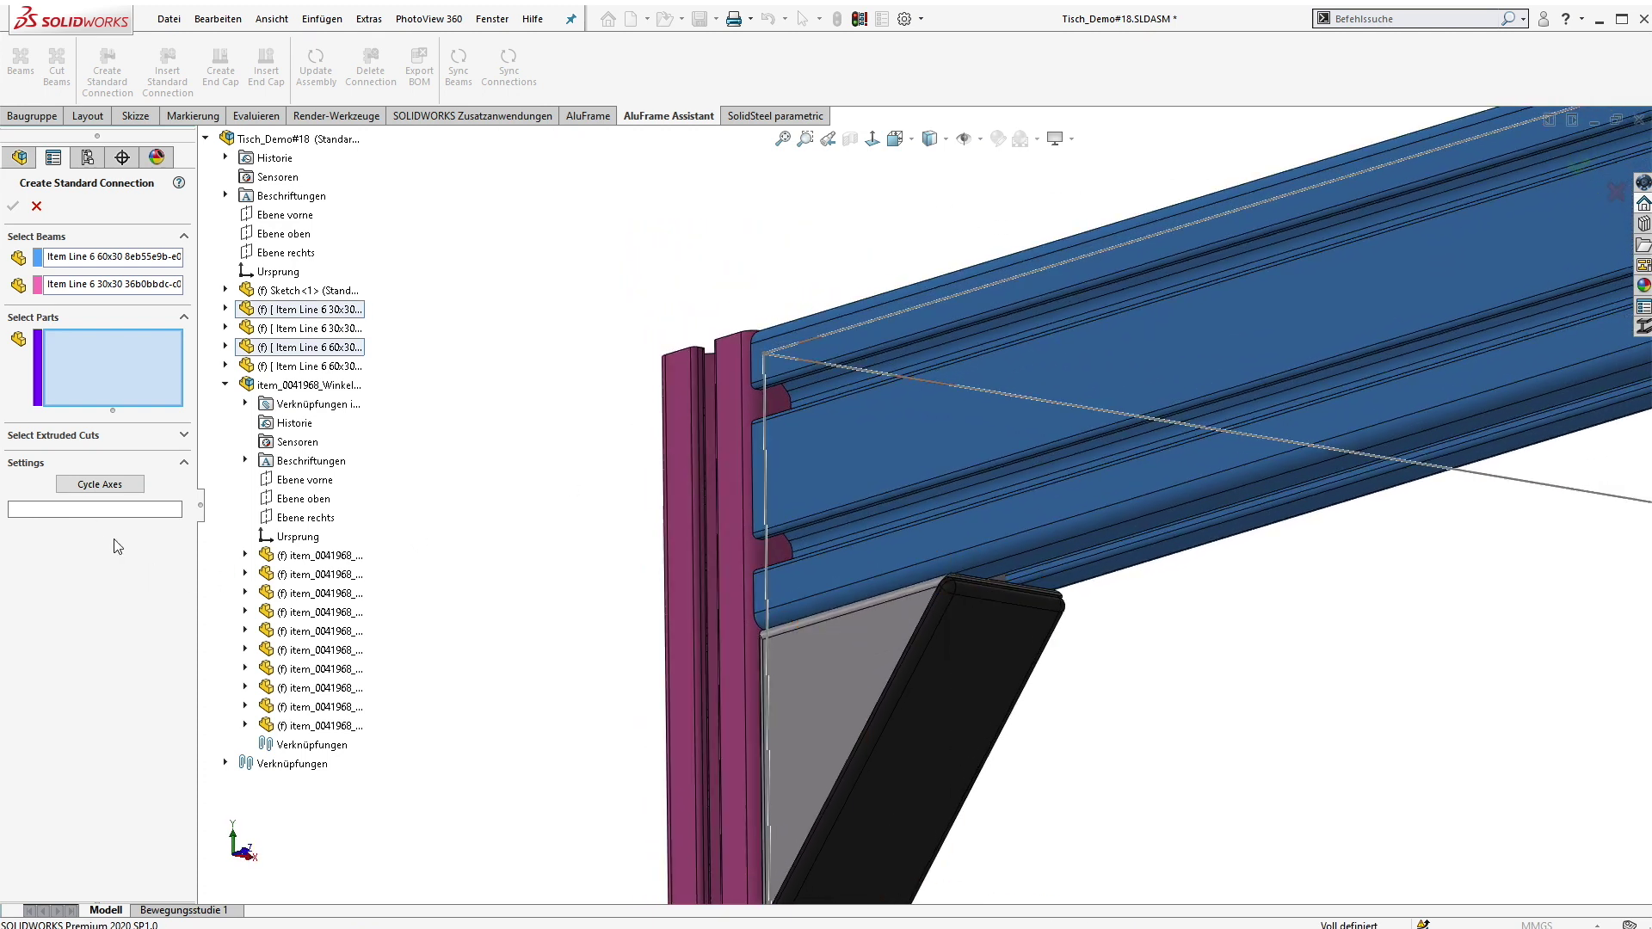
{"action": "left_click", "coordinate": [90, 484]}
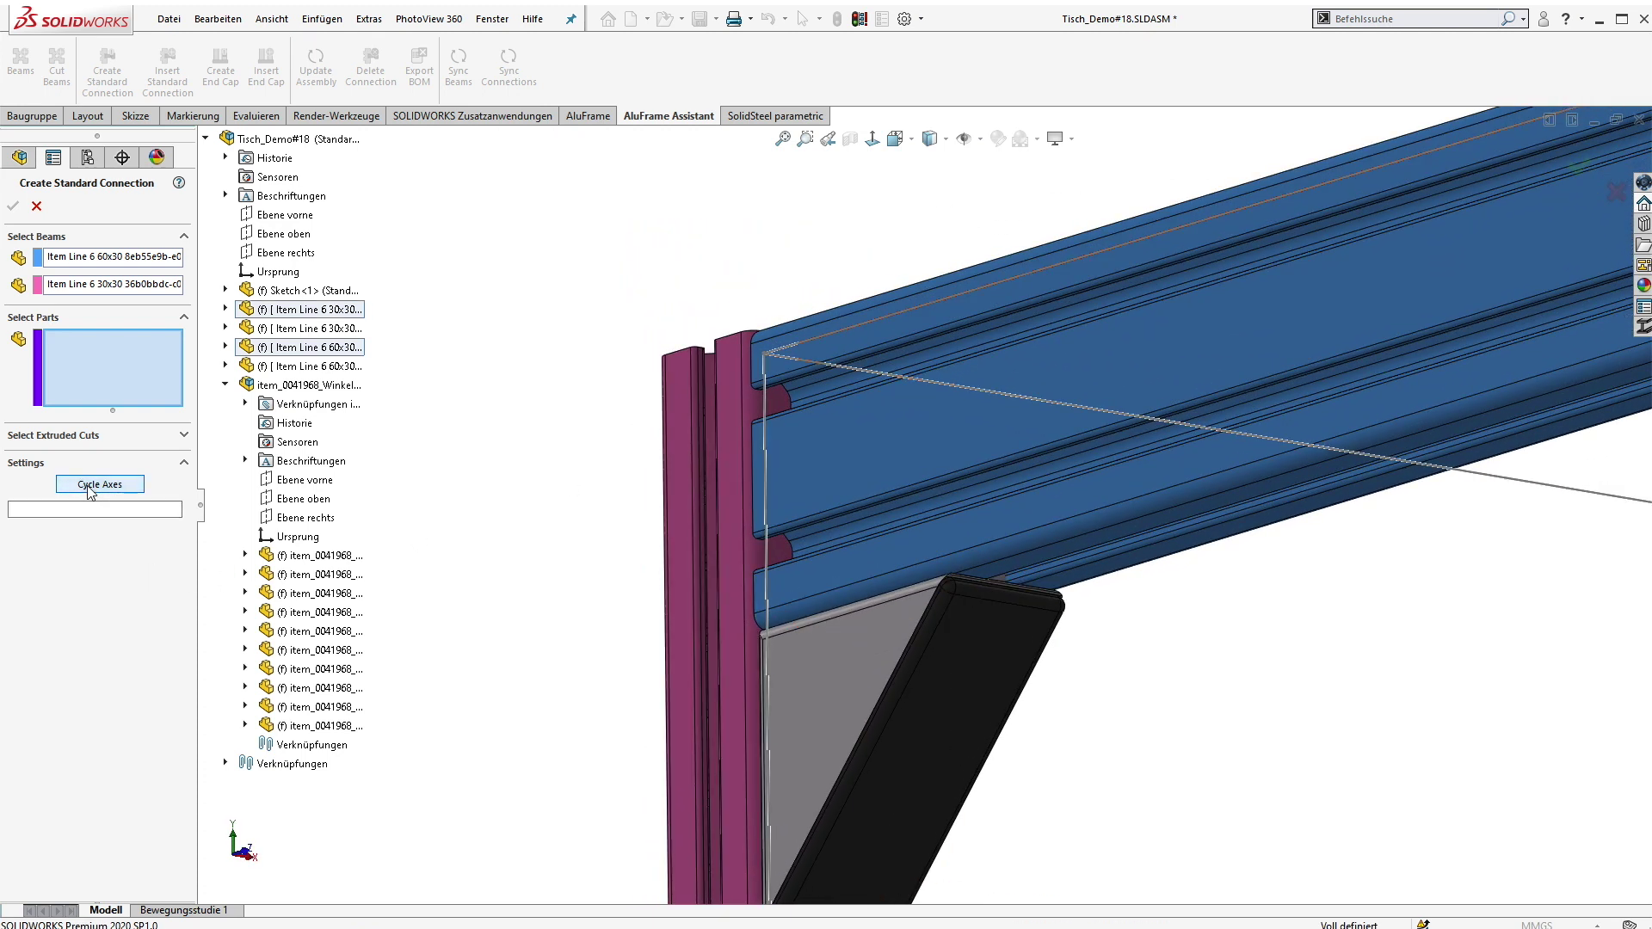
{"action": "left_click", "coordinate": [90, 485]}
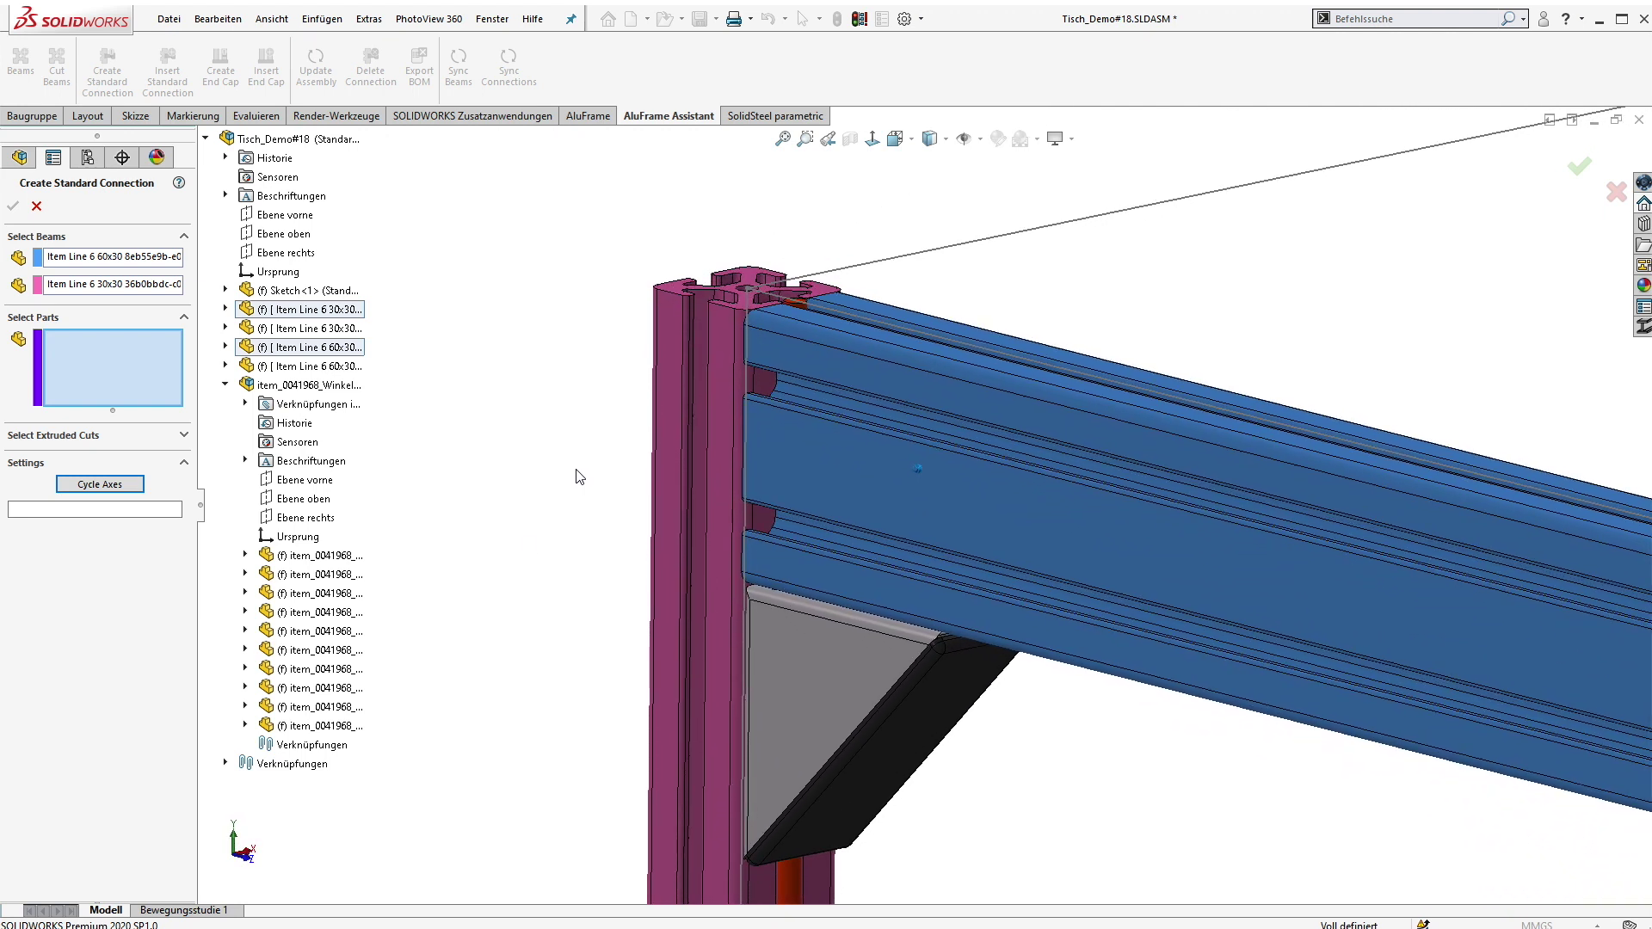
Add all ten parts of the item_0041968_Winkelsatz_6_60x60_3 assembly to the standard connection
{"action": "left_click", "coordinate": [327, 555]}
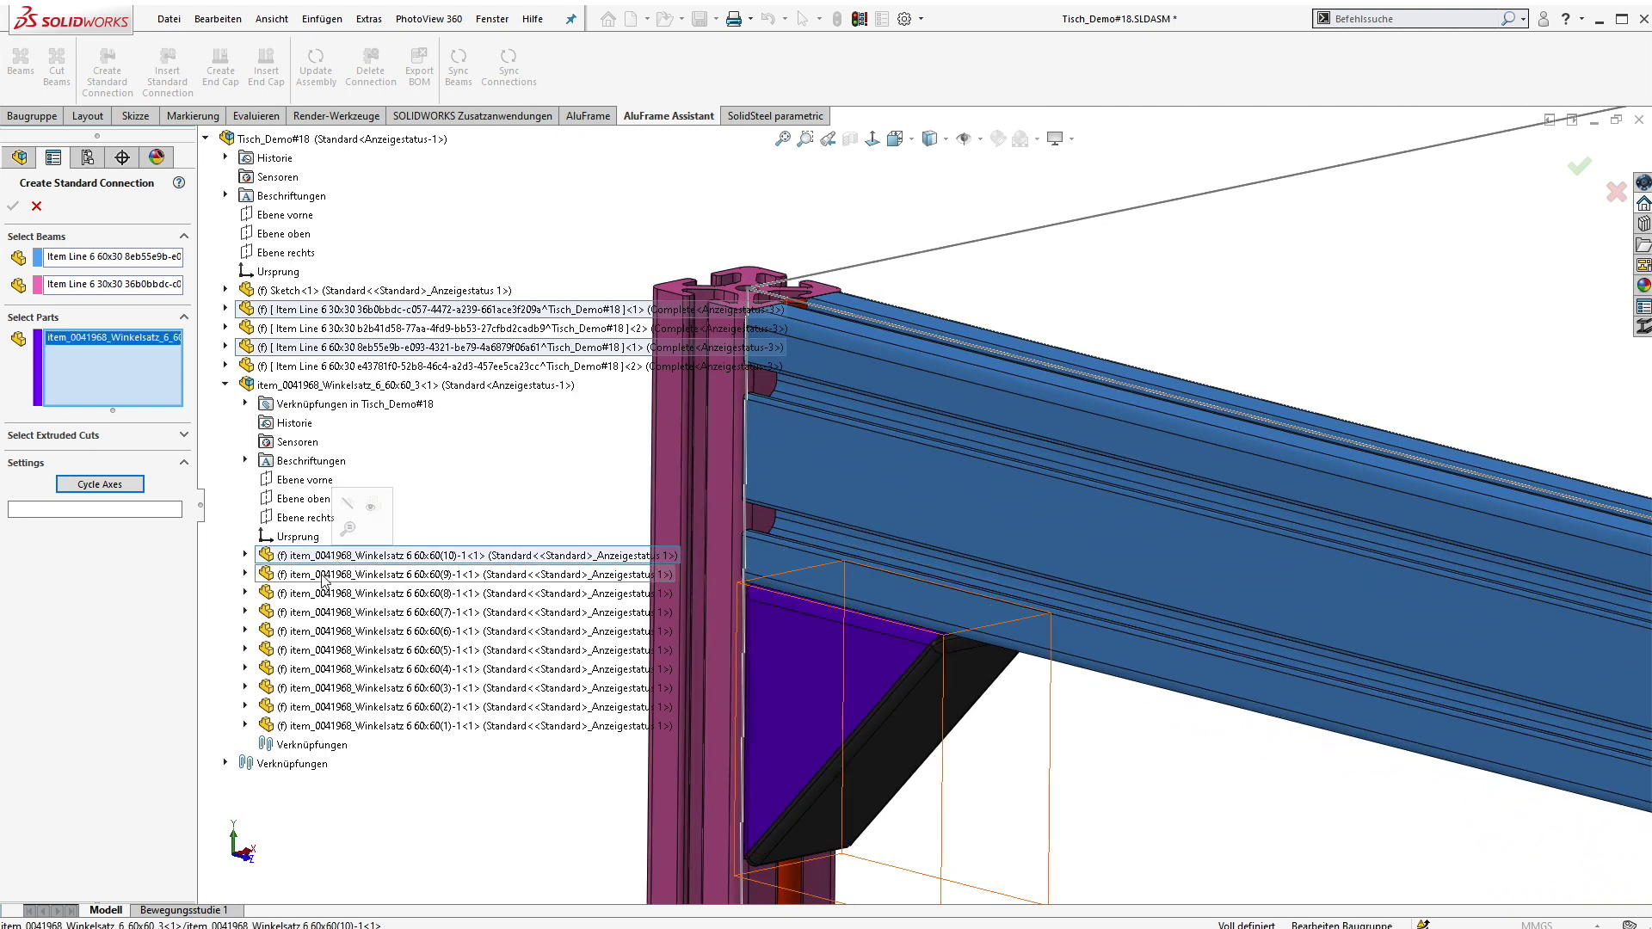
{"action": "left_click", "coordinate": [326, 574]}
{"action": "left_click", "coordinate": [323, 594]}
{"action": "left_click", "coordinate": [323, 612]}
{"action": "left_click", "coordinate": [322, 630]}
{"action": "left_click", "coordinate": [323, 649]}
{"action": "left_click", "coordinate": [323, 669]}
{"action": "left_click", "coordinate": [323, 688]}
{"action": "left_click", "coordinate": [322, 707]}
{"action": "left_click", "coordinate": [322, 726]}
Name the standard connection DemoWinkel and create it without selecting any extruded cuts
{"action": "left_click", "coordinate": [124, 437]}
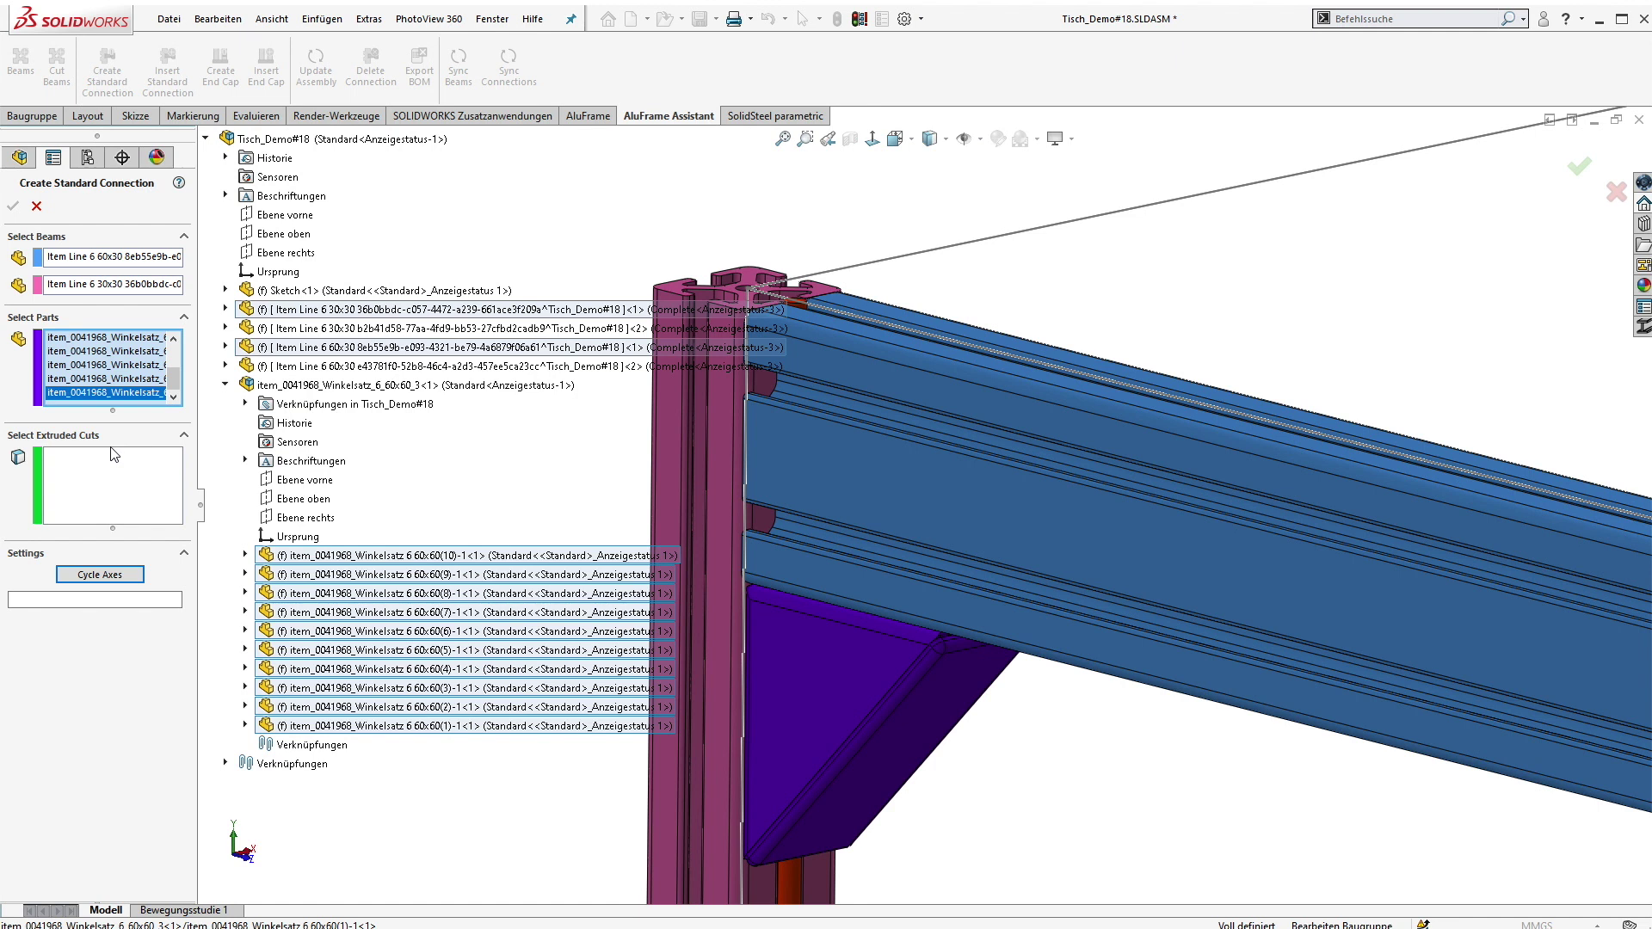
{"action": "left_click", "coordinate": [110, 443]}
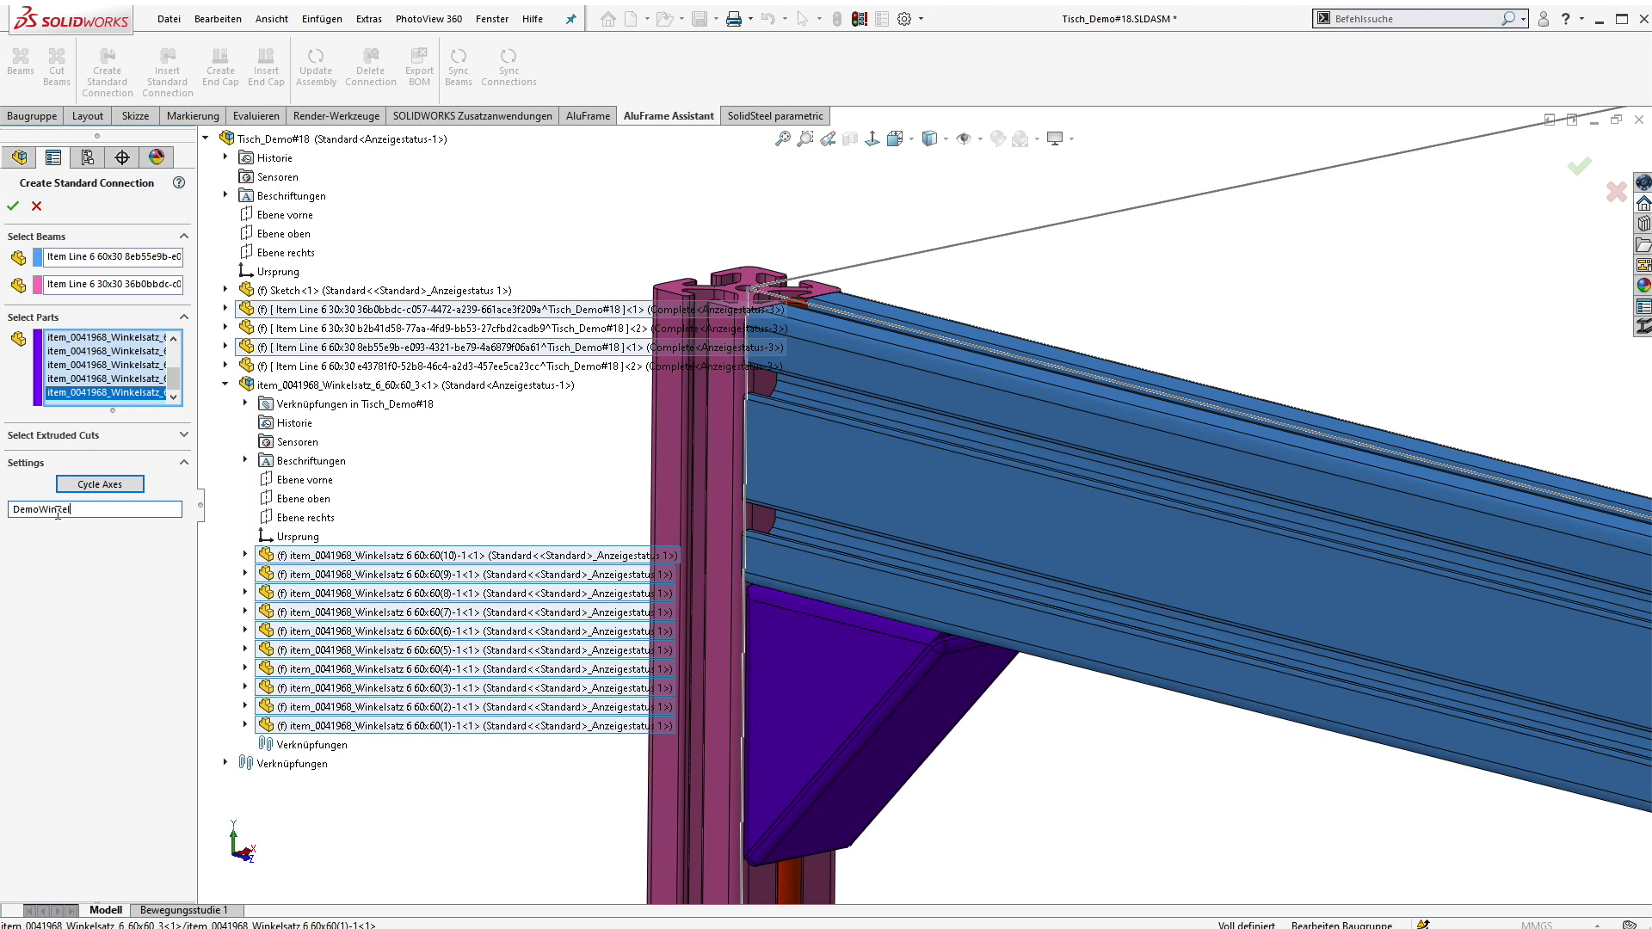
{"action": "left_click", "coordinate": [13, 207]}
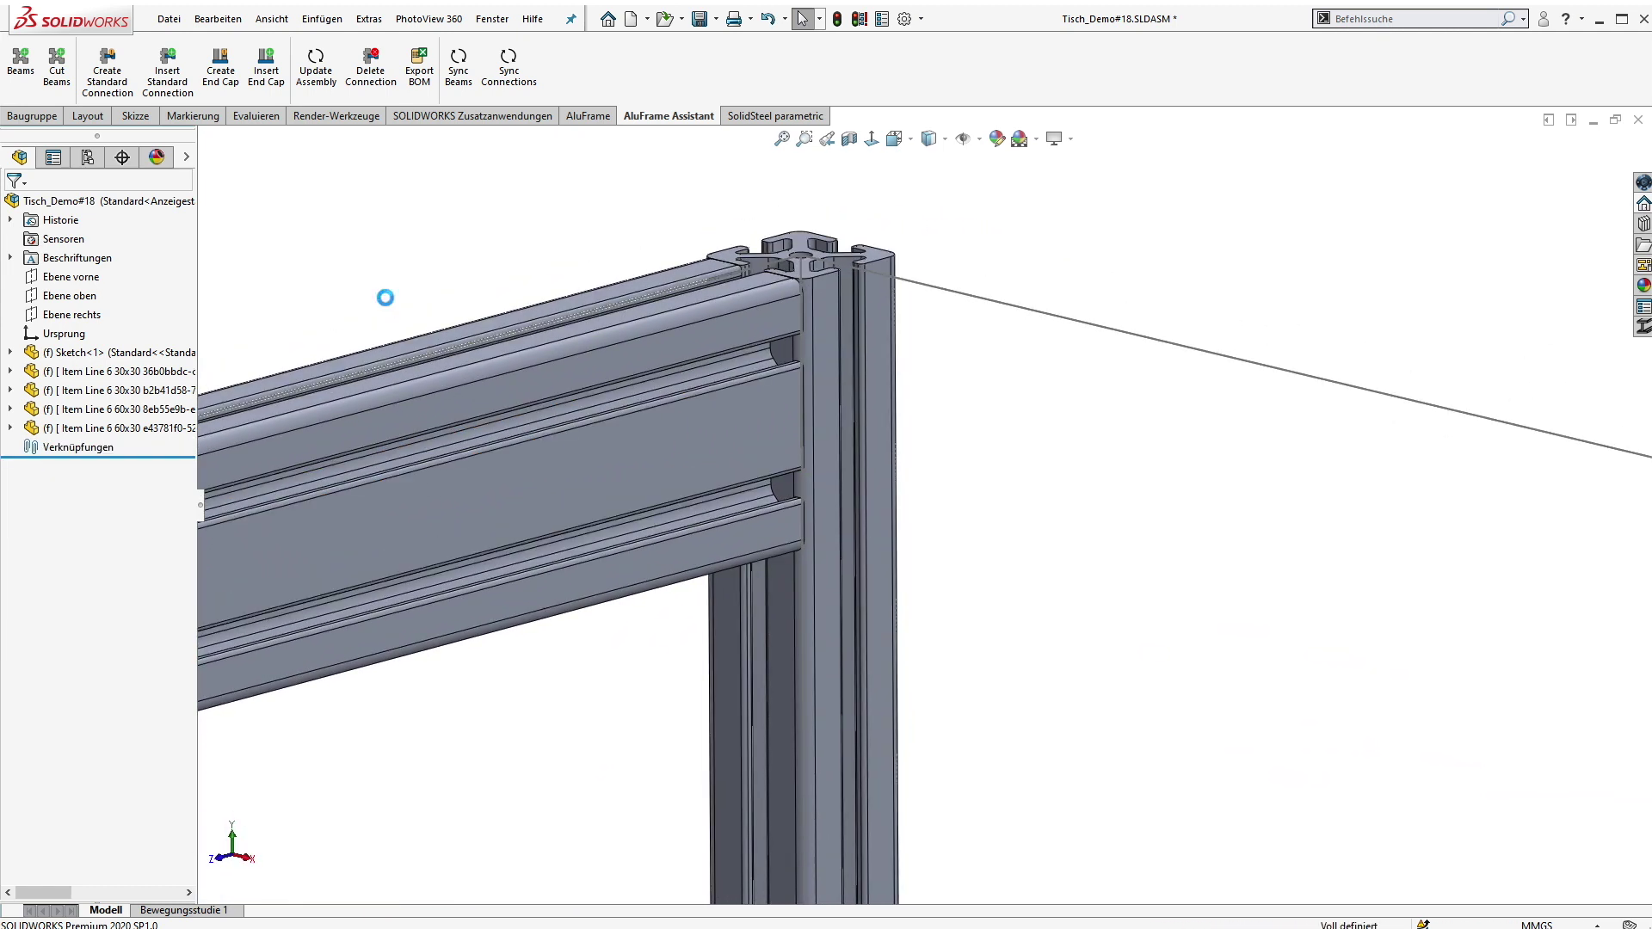
Insert the DemoWinkel standard connection under the upper crossbeam at its joint with the first 30x30 post
{"action": "left_click", "coordinate": [167, 73]}
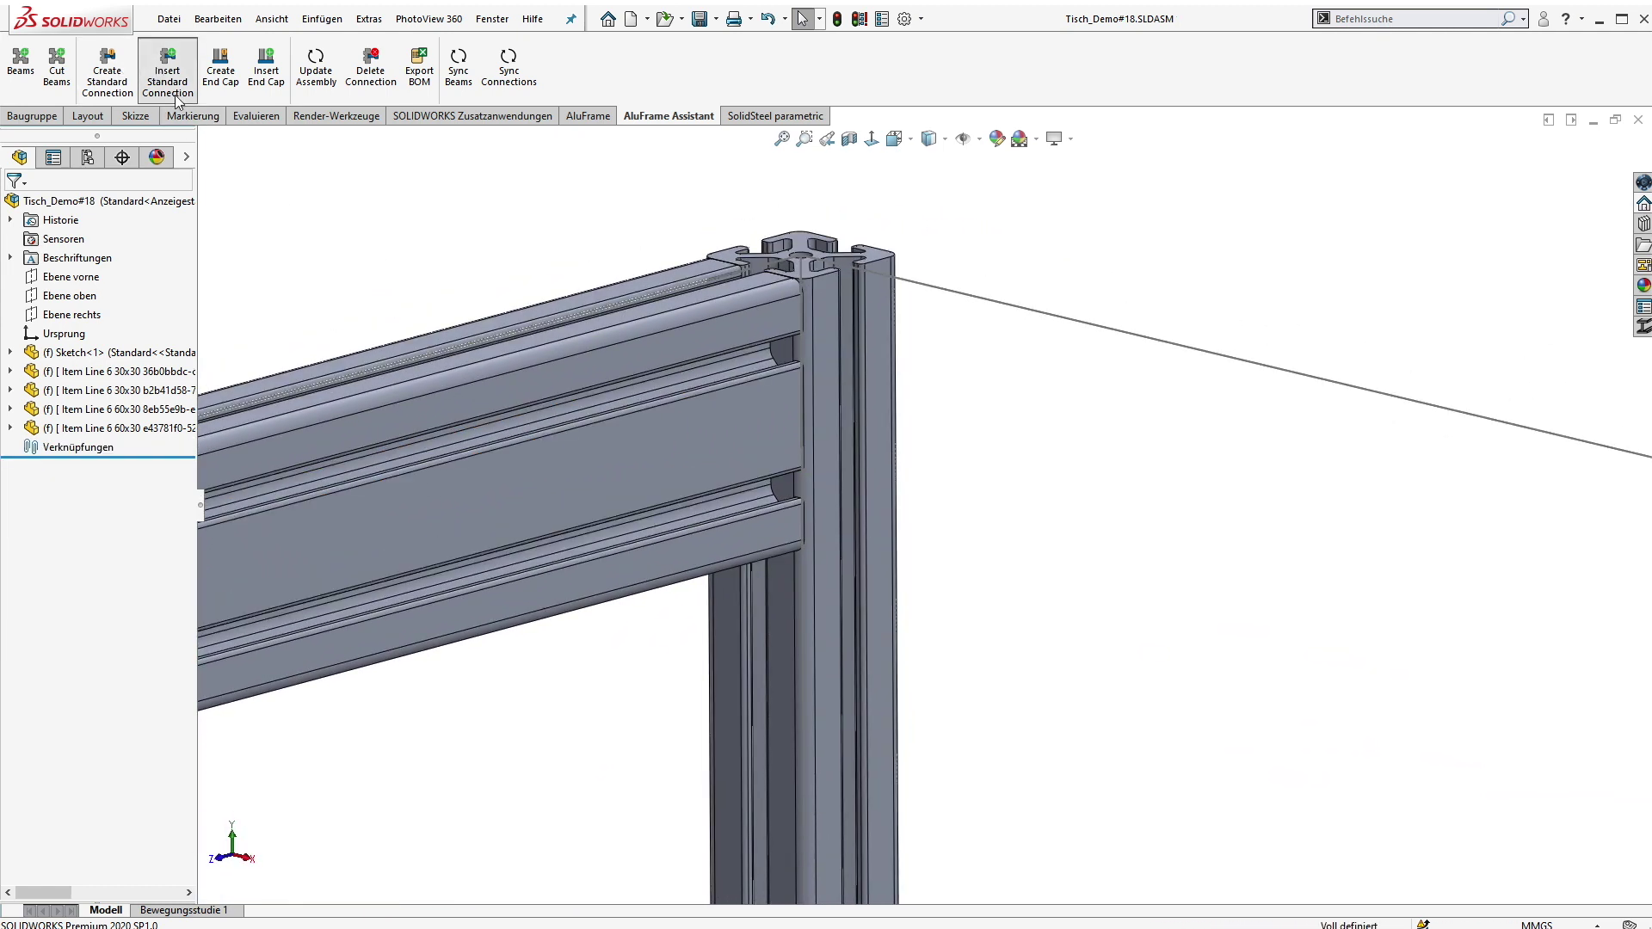
{"action": "left_click", "coordinate": [566, 400]}
{"action": "left_click", "coordinate": [849, 441]}
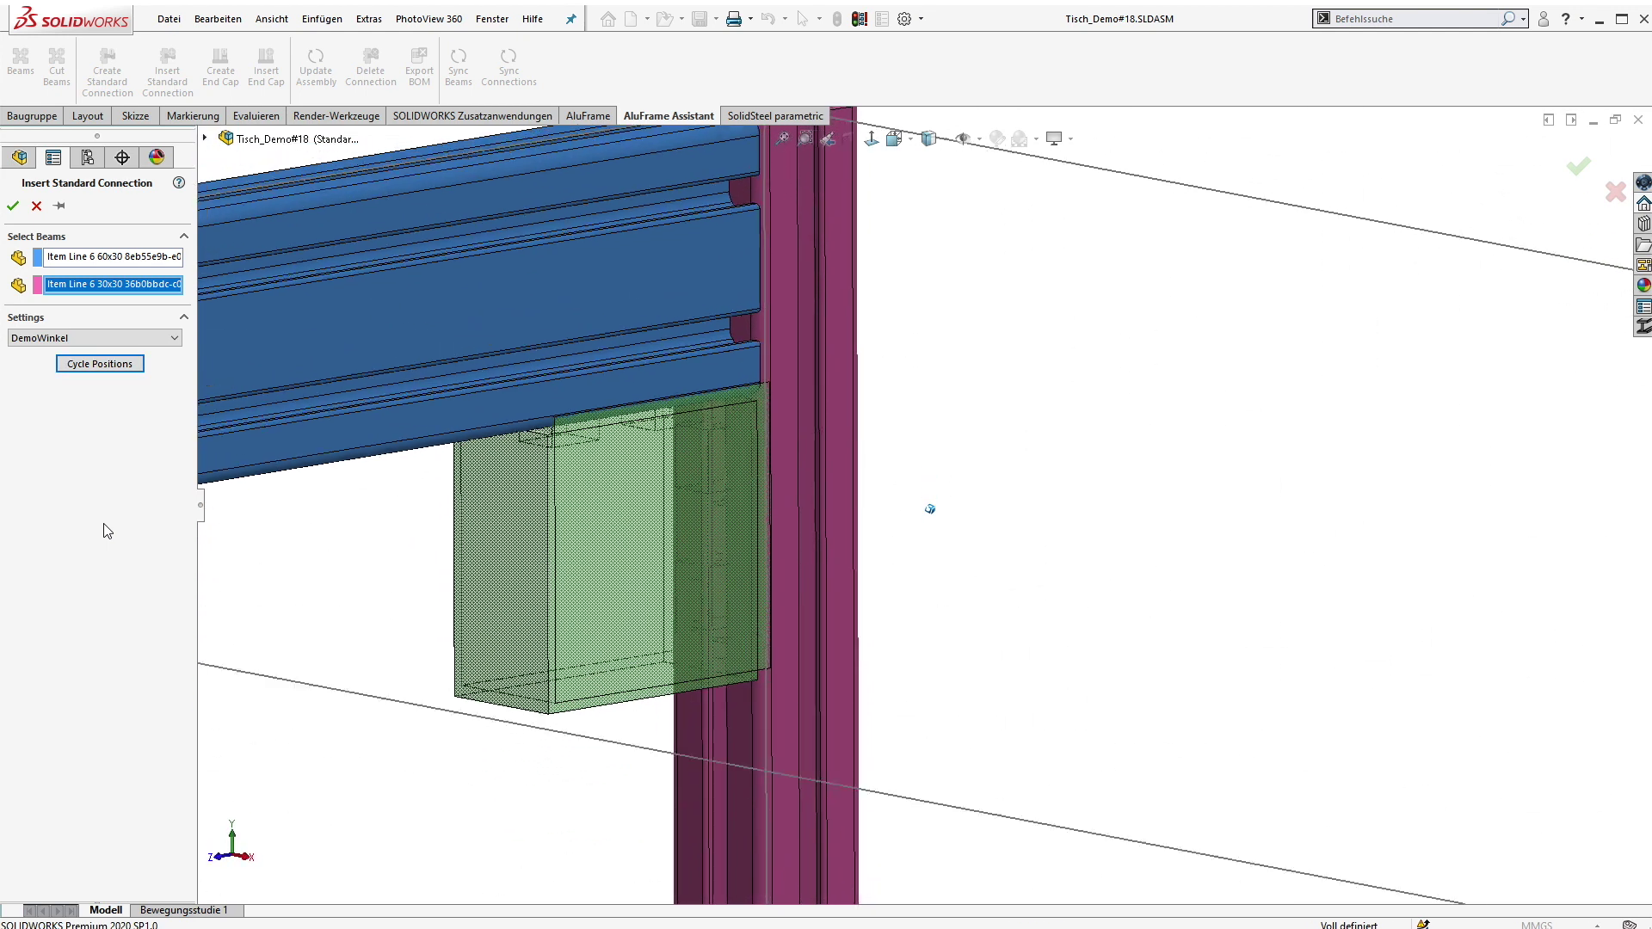
{"action": "left_click", "coordinate": [10, 206]}
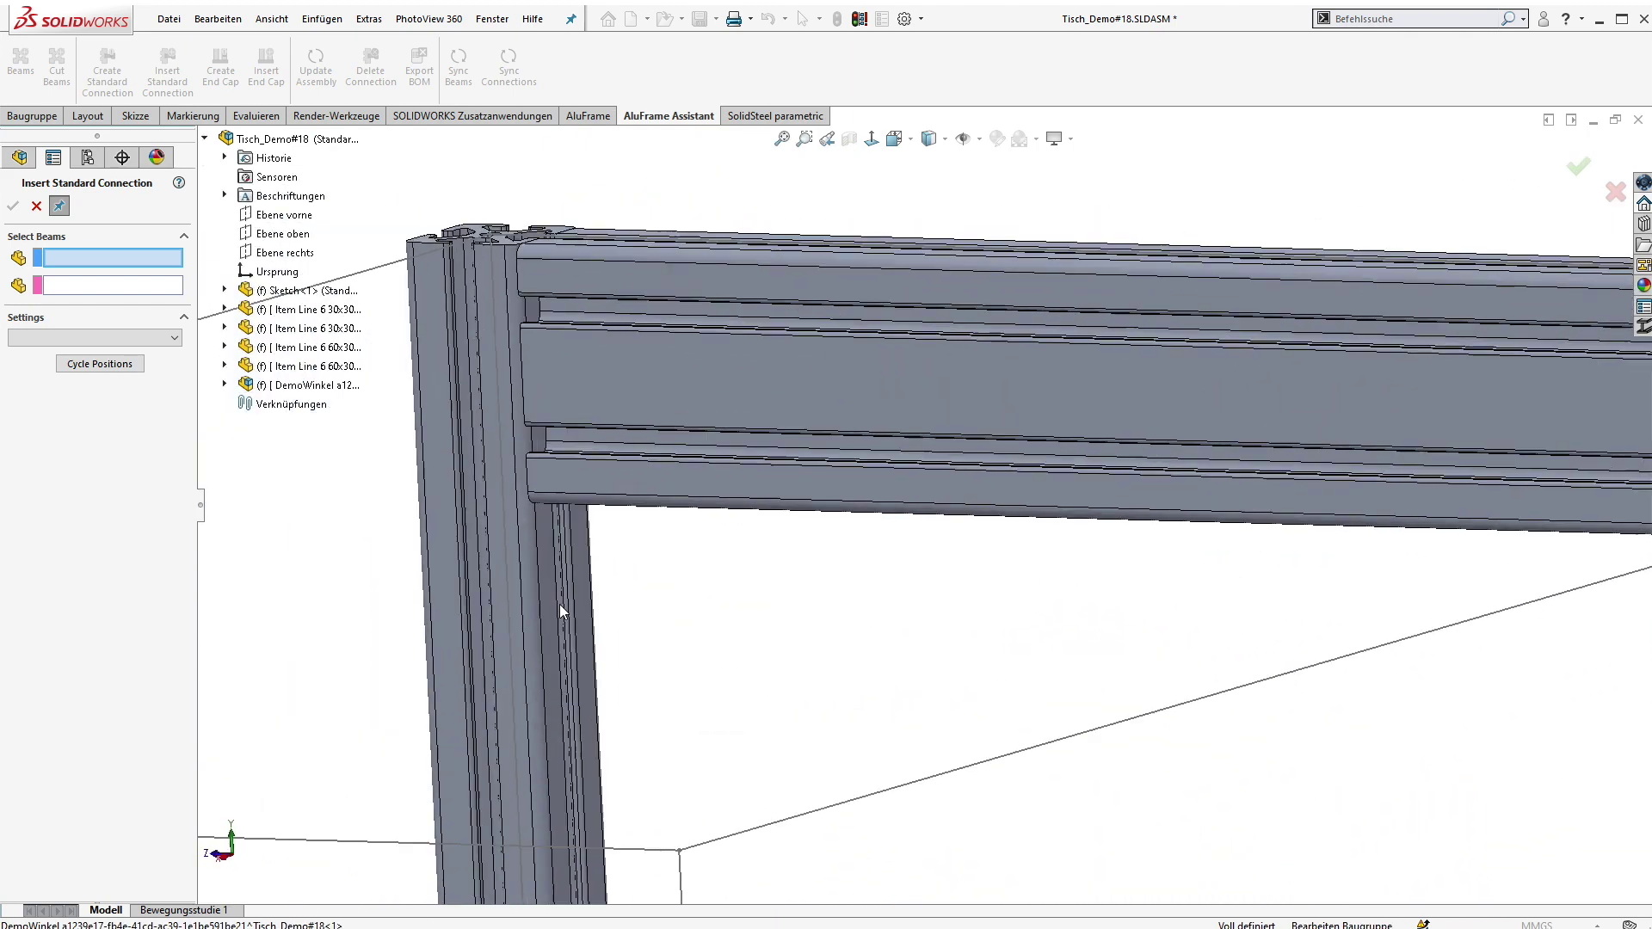
Insert DemoWinkel connections beneath the three remaining crossbeam-to-post joints, cycling the position where needed
{"action": "left_click", "coordinate": [13, 205]}
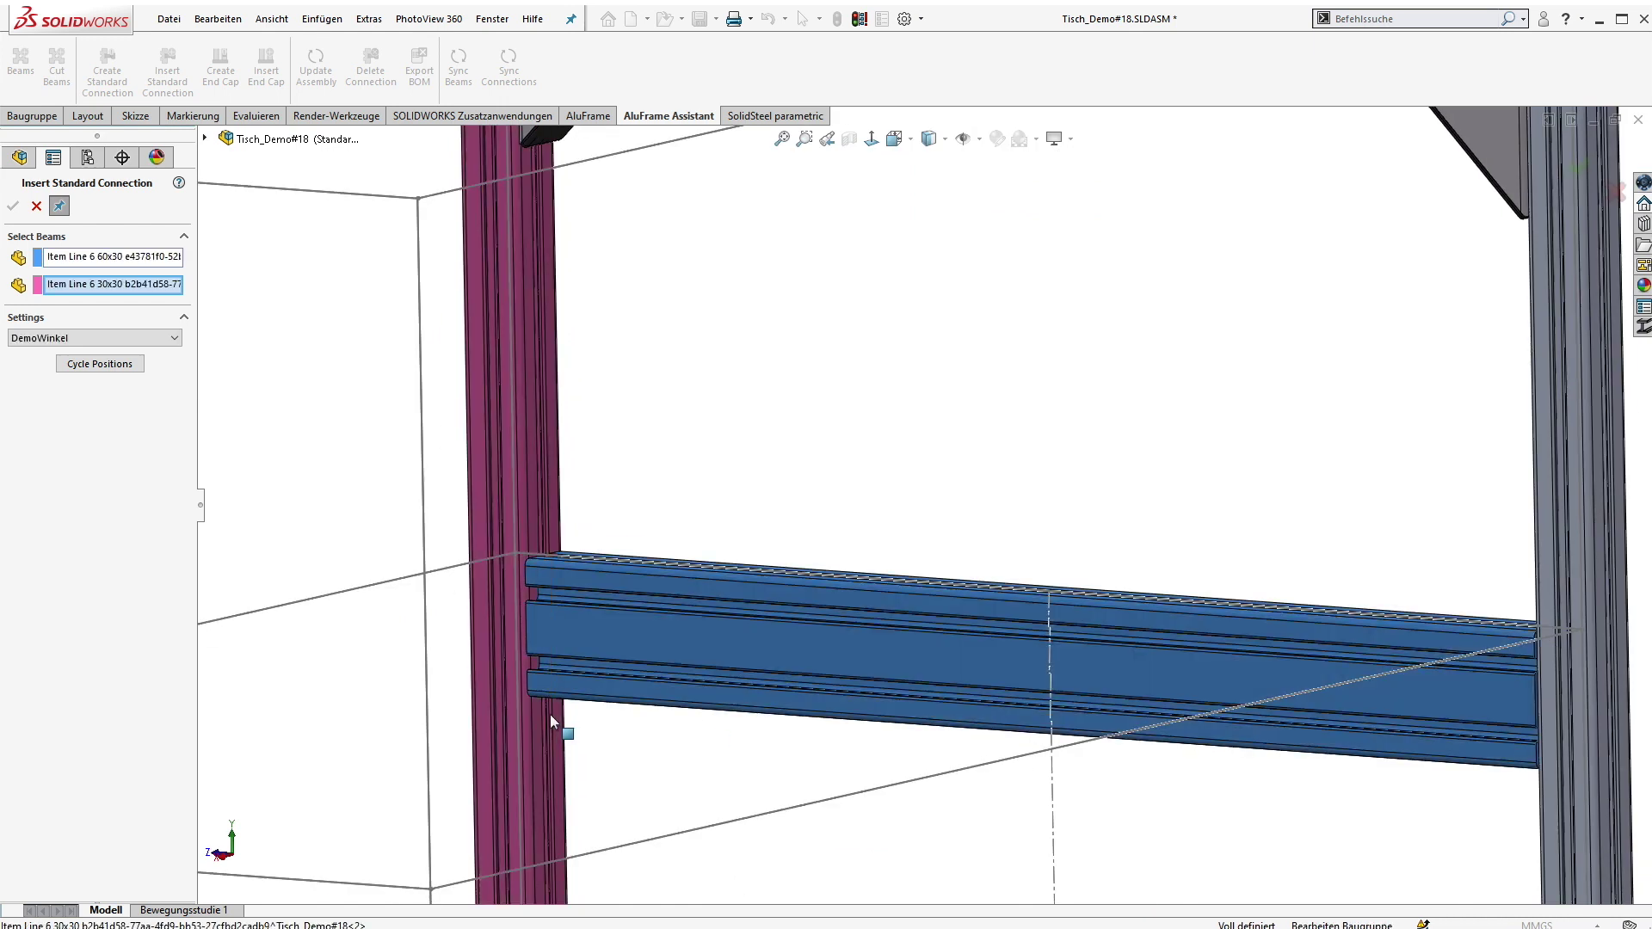
{"action": "left_click", "coordinate": [99, 362]}
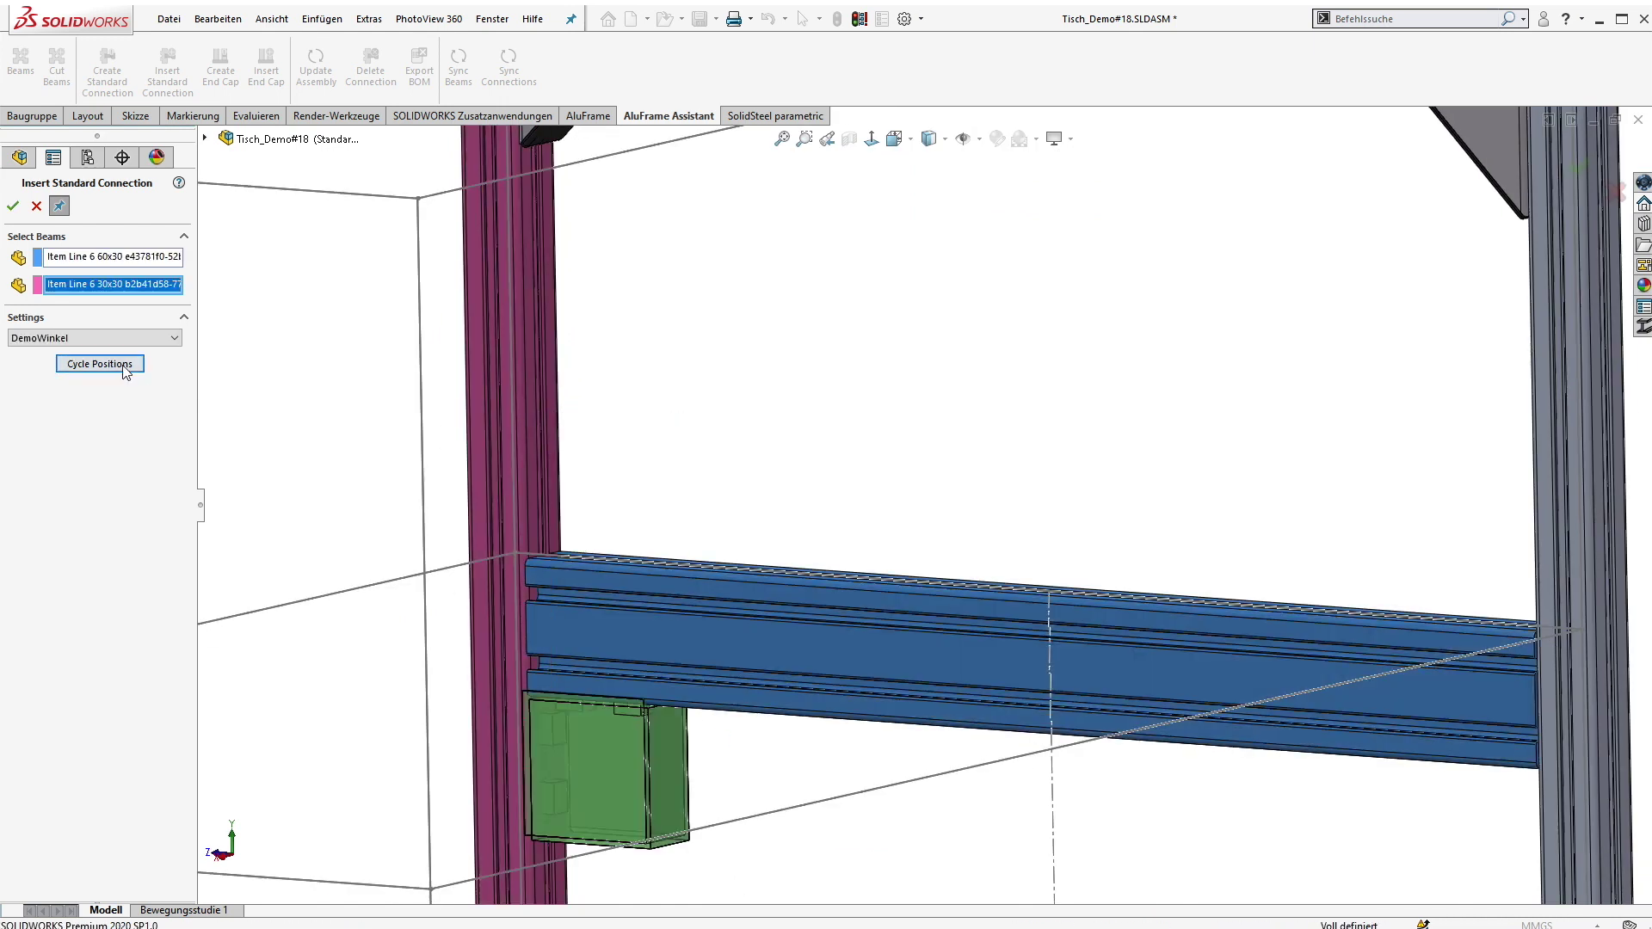
{"action": "left_click", "coordinate": [13, 205]}
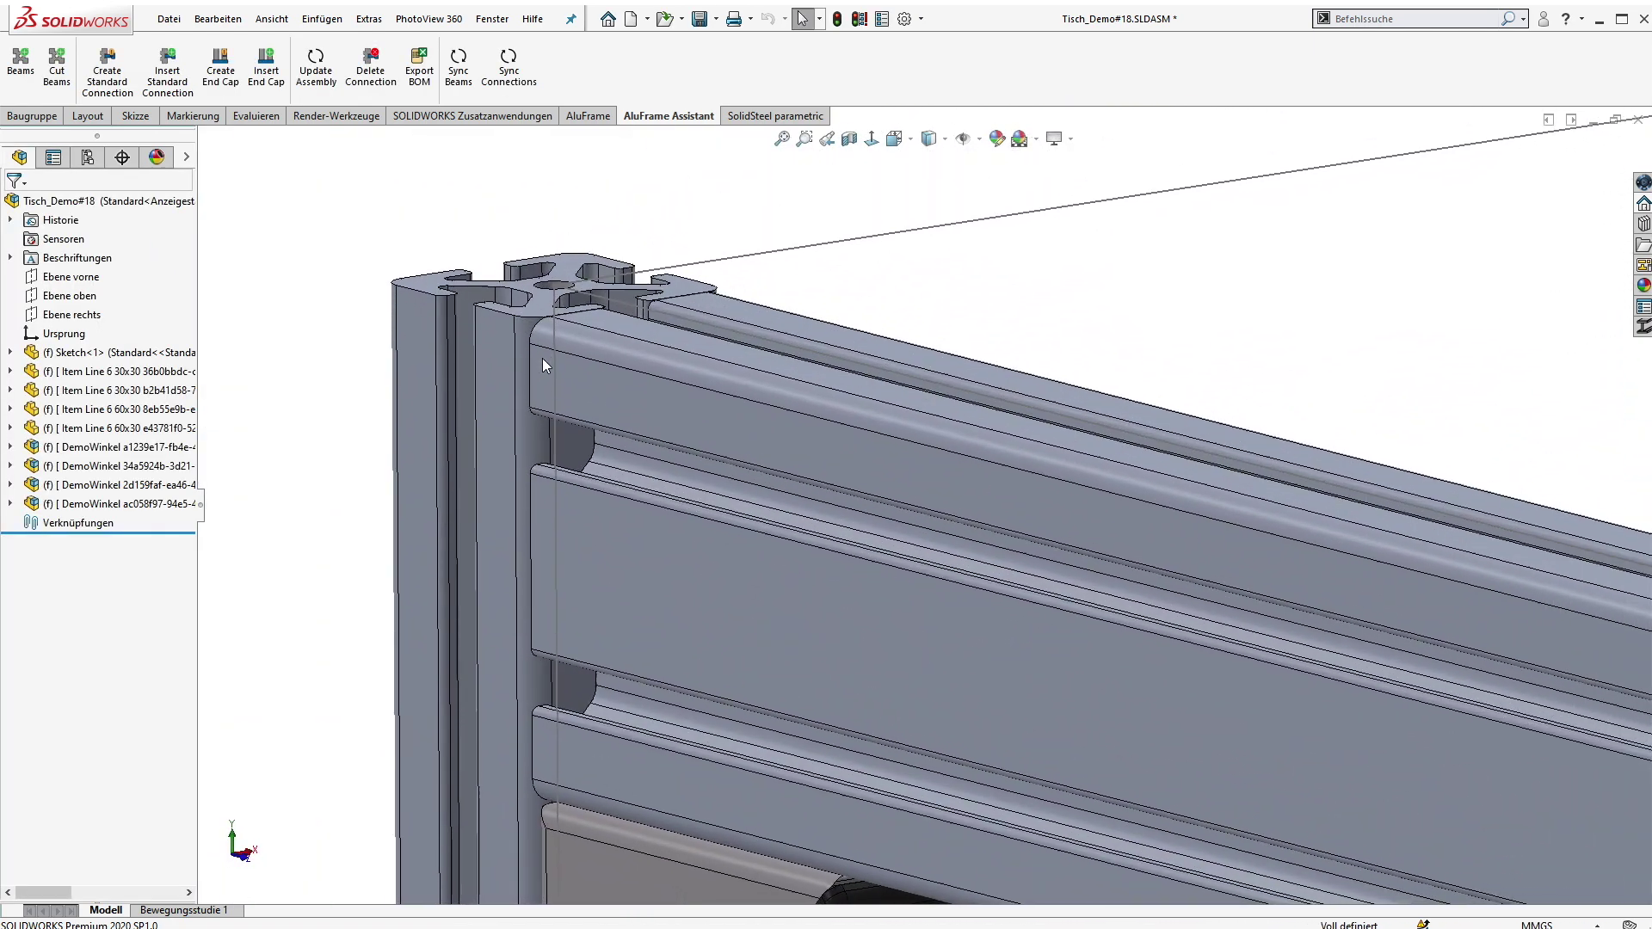
Insert an Item_Universalverbindungssatz connection in the top groove of the upper crossbeam at the first 30x30 post
{"action": "left_click", "coordinate": [167, 82]}
{"action": "left_click", "coordinate": [733, 532]}
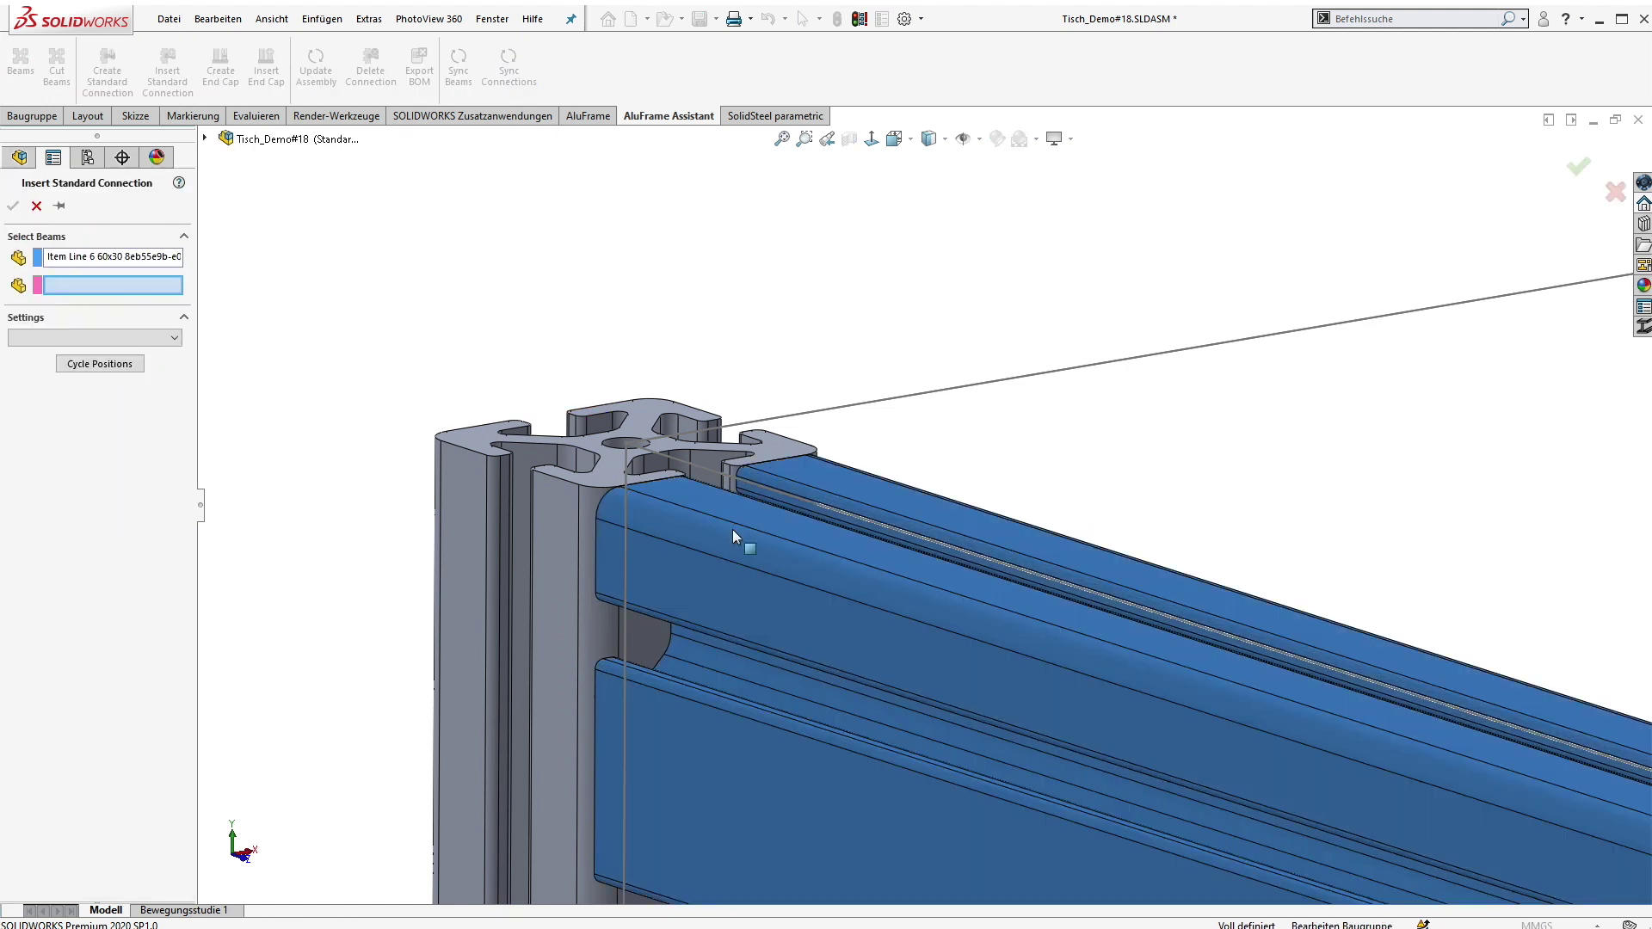
{"action": "left_click", "coordinate": [575, 471]}
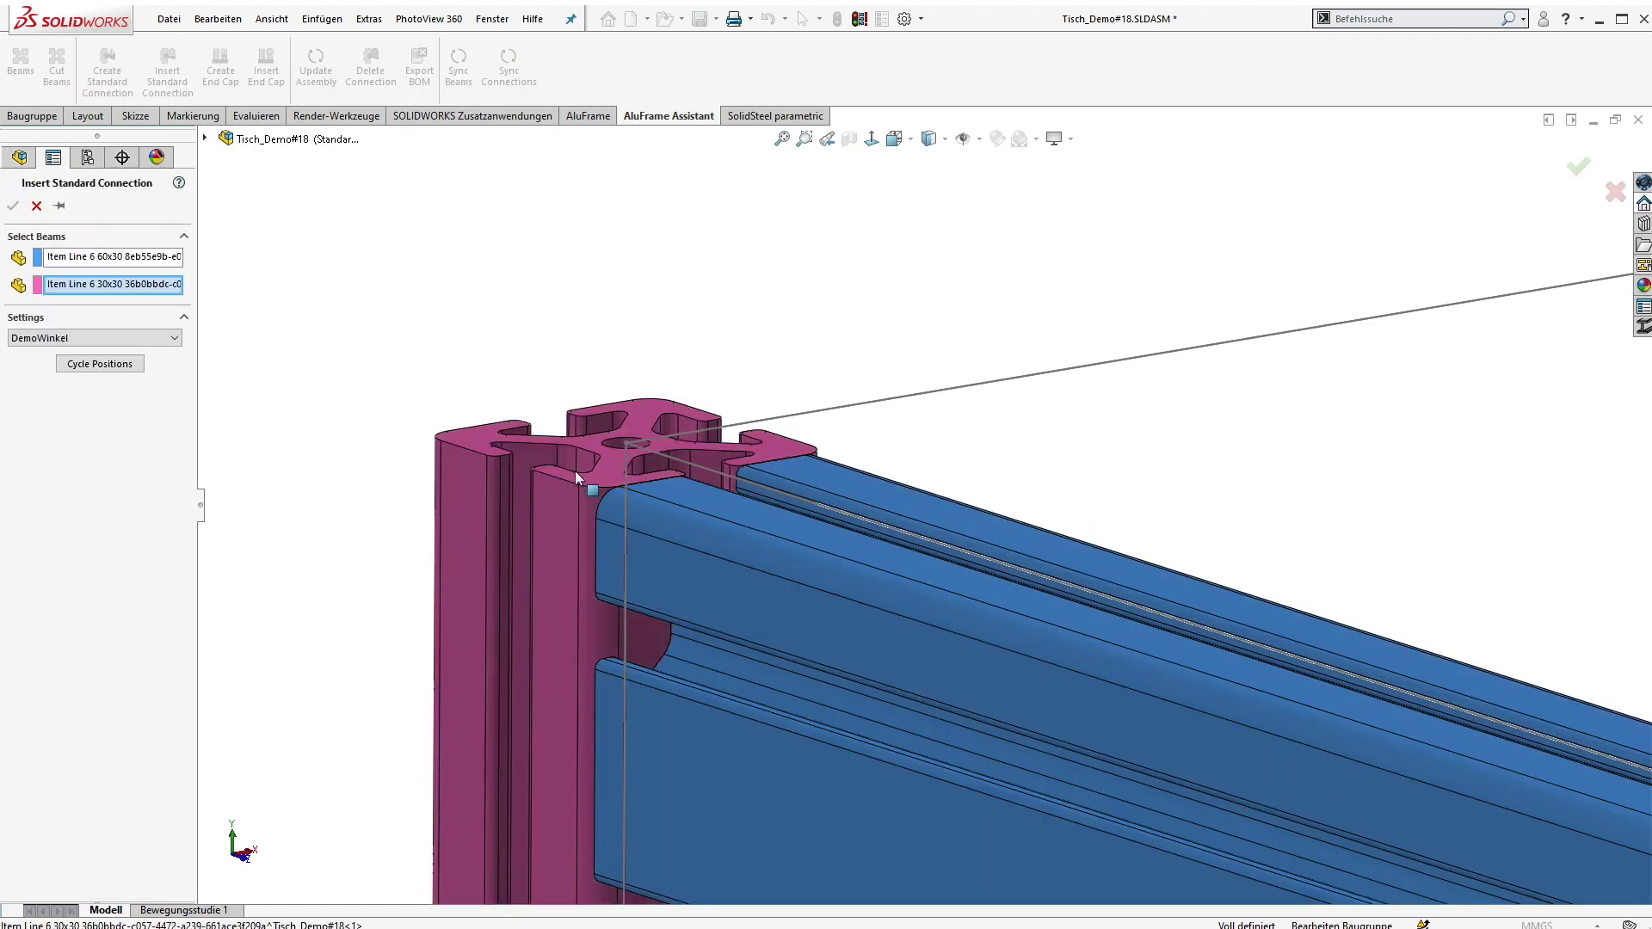
{"action": "left_click", "coordinate": [132, 341]}
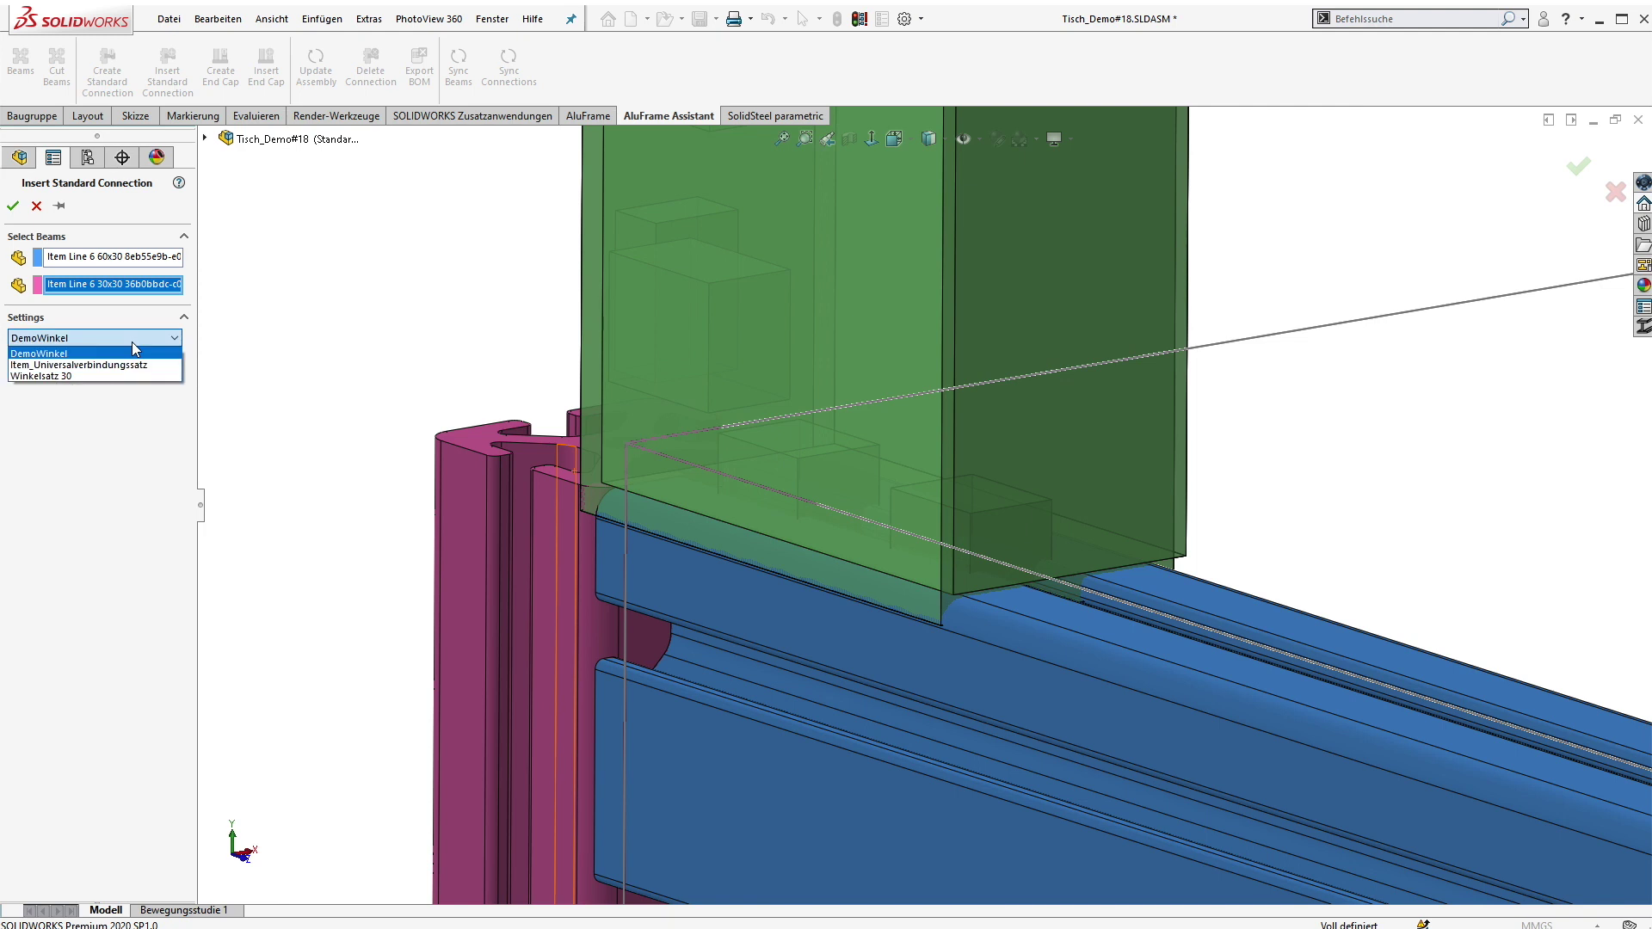
{"action": "left_click", "coordinate": [84, 365]}
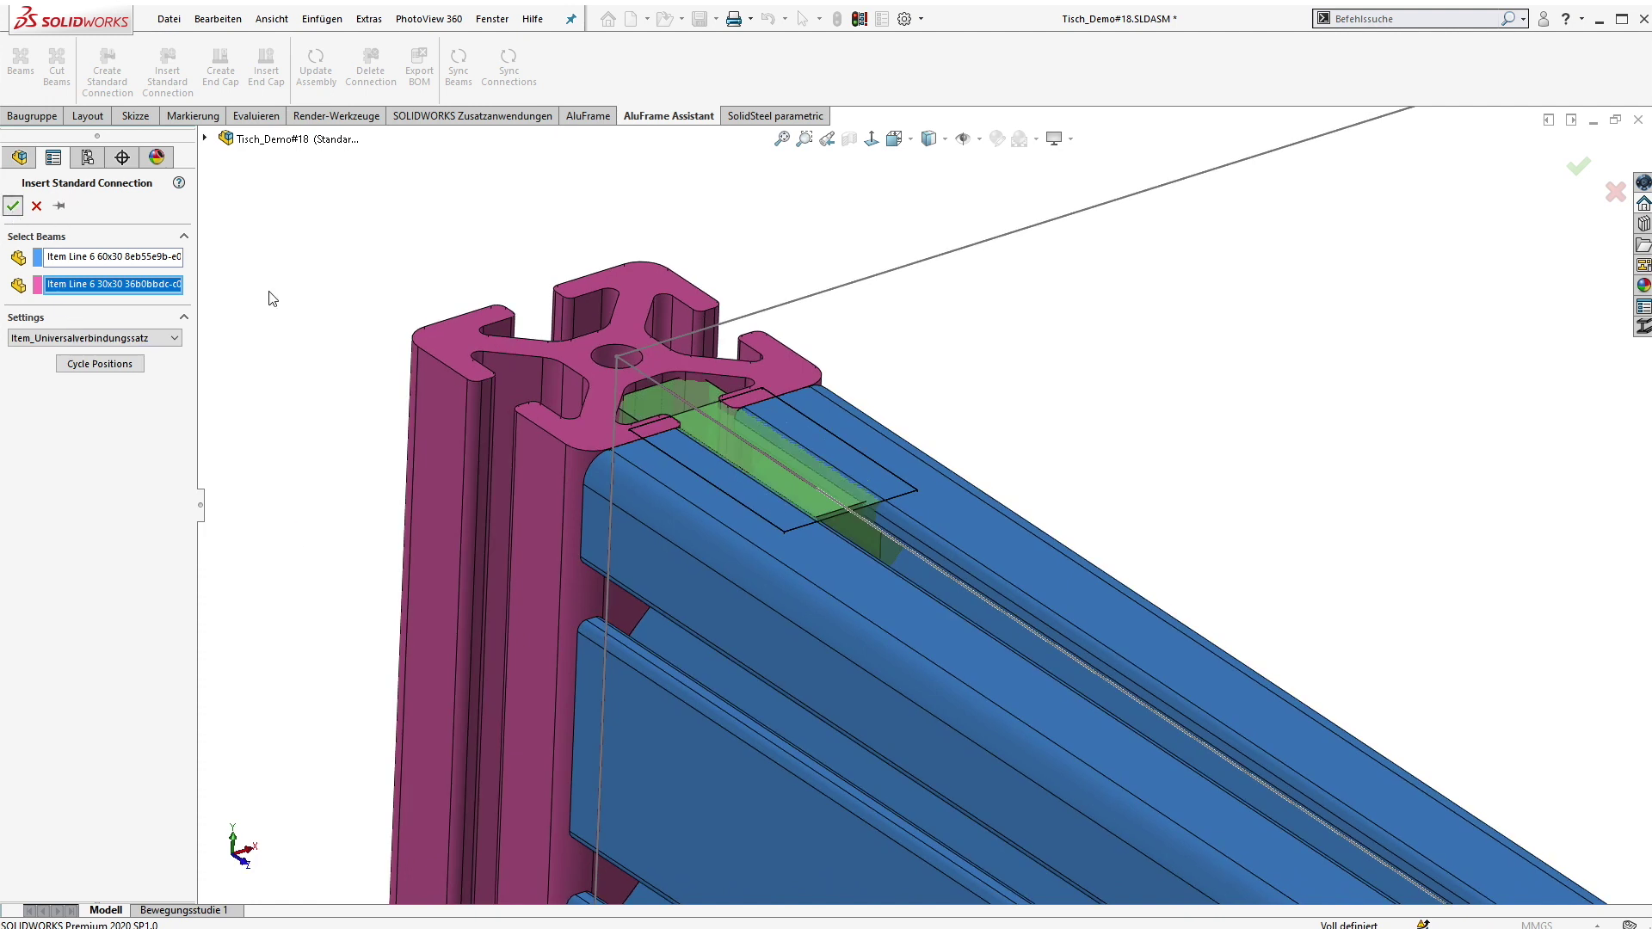
{"action": "left_click", "coordinate": [13, 208]}
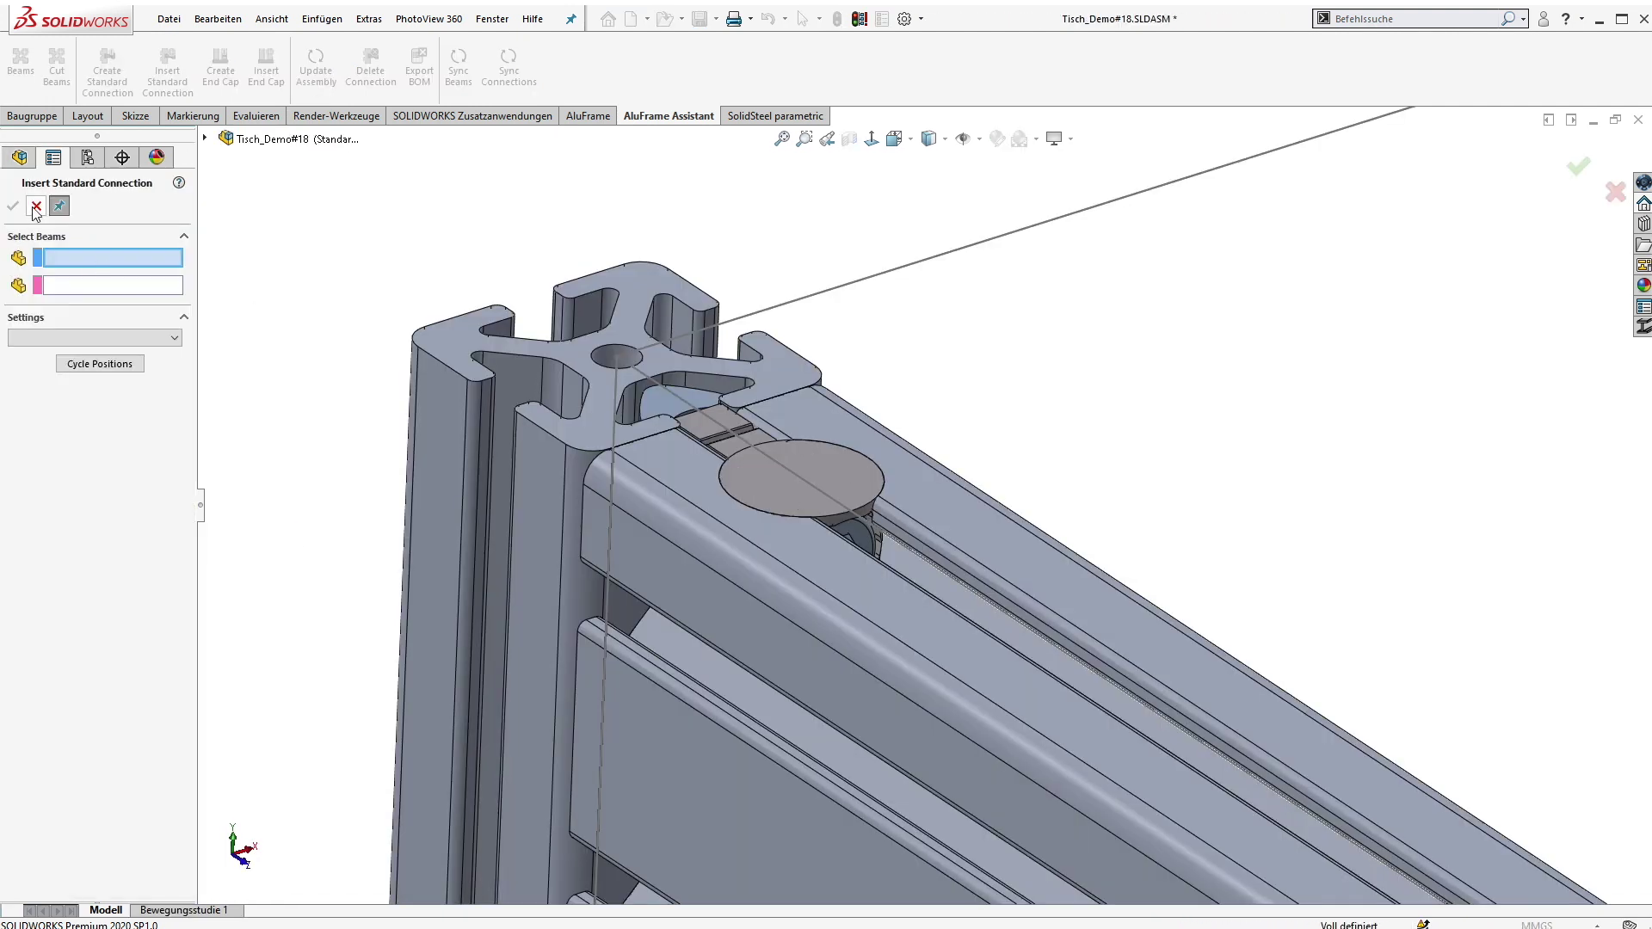
{"action": "left_click", "coordinate": [35, 208]}
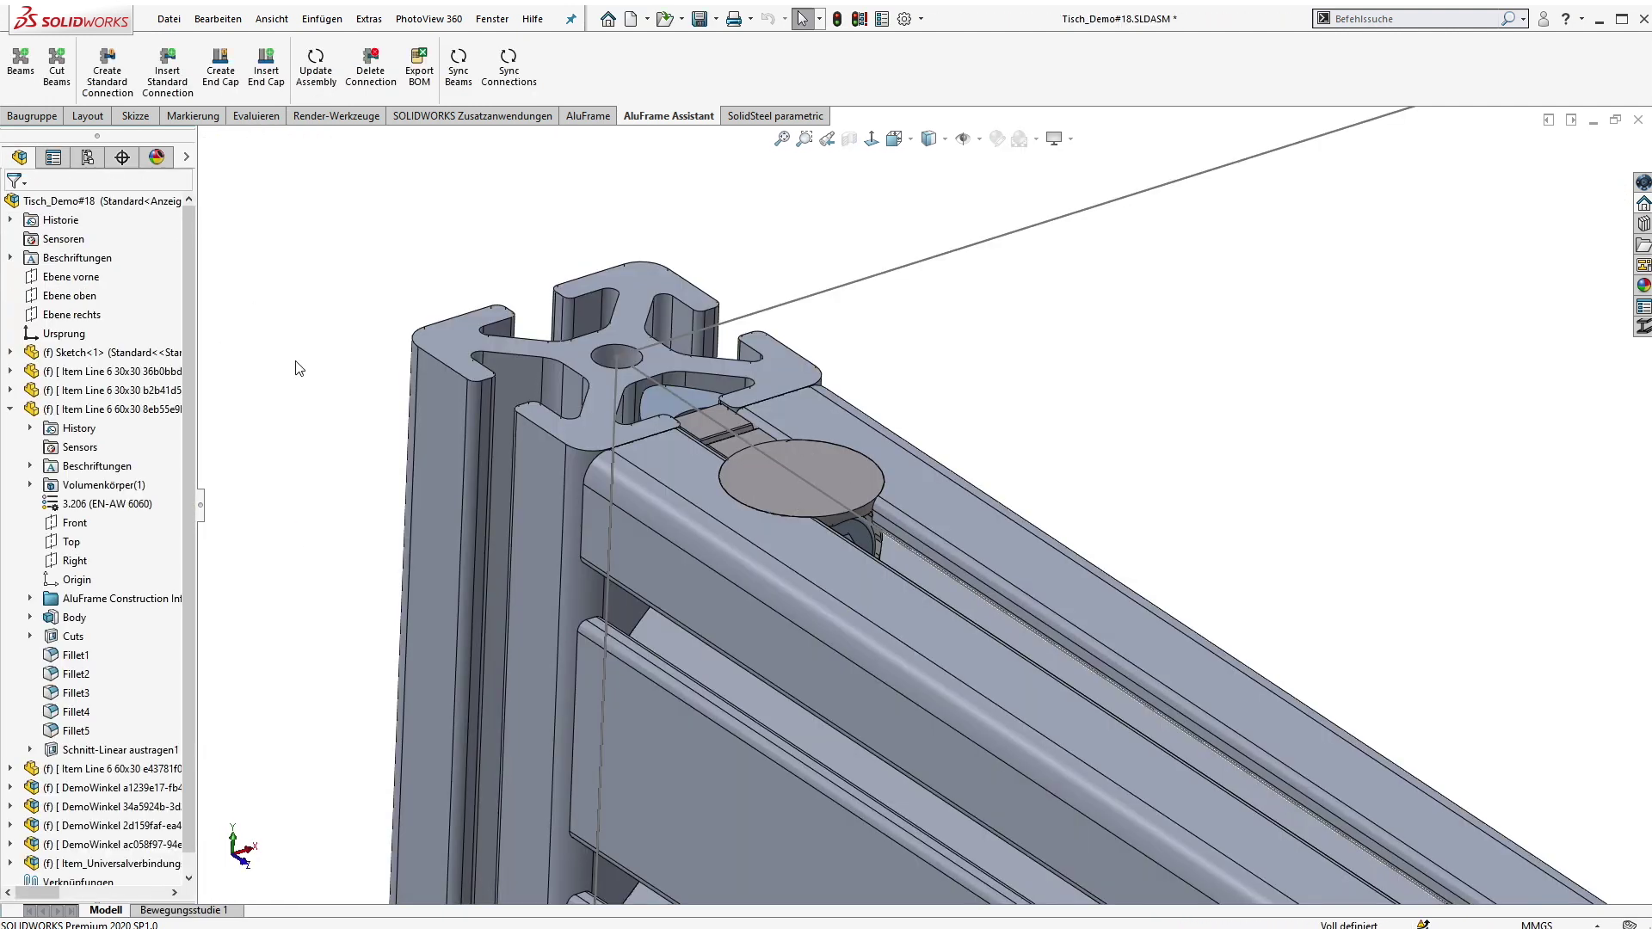
Open the upper crossbeam part, examine its Schnitt-Linear austragen1 connector cut, and close the part without saving
{"action": "left_click", "coordinate": [883, 617]}
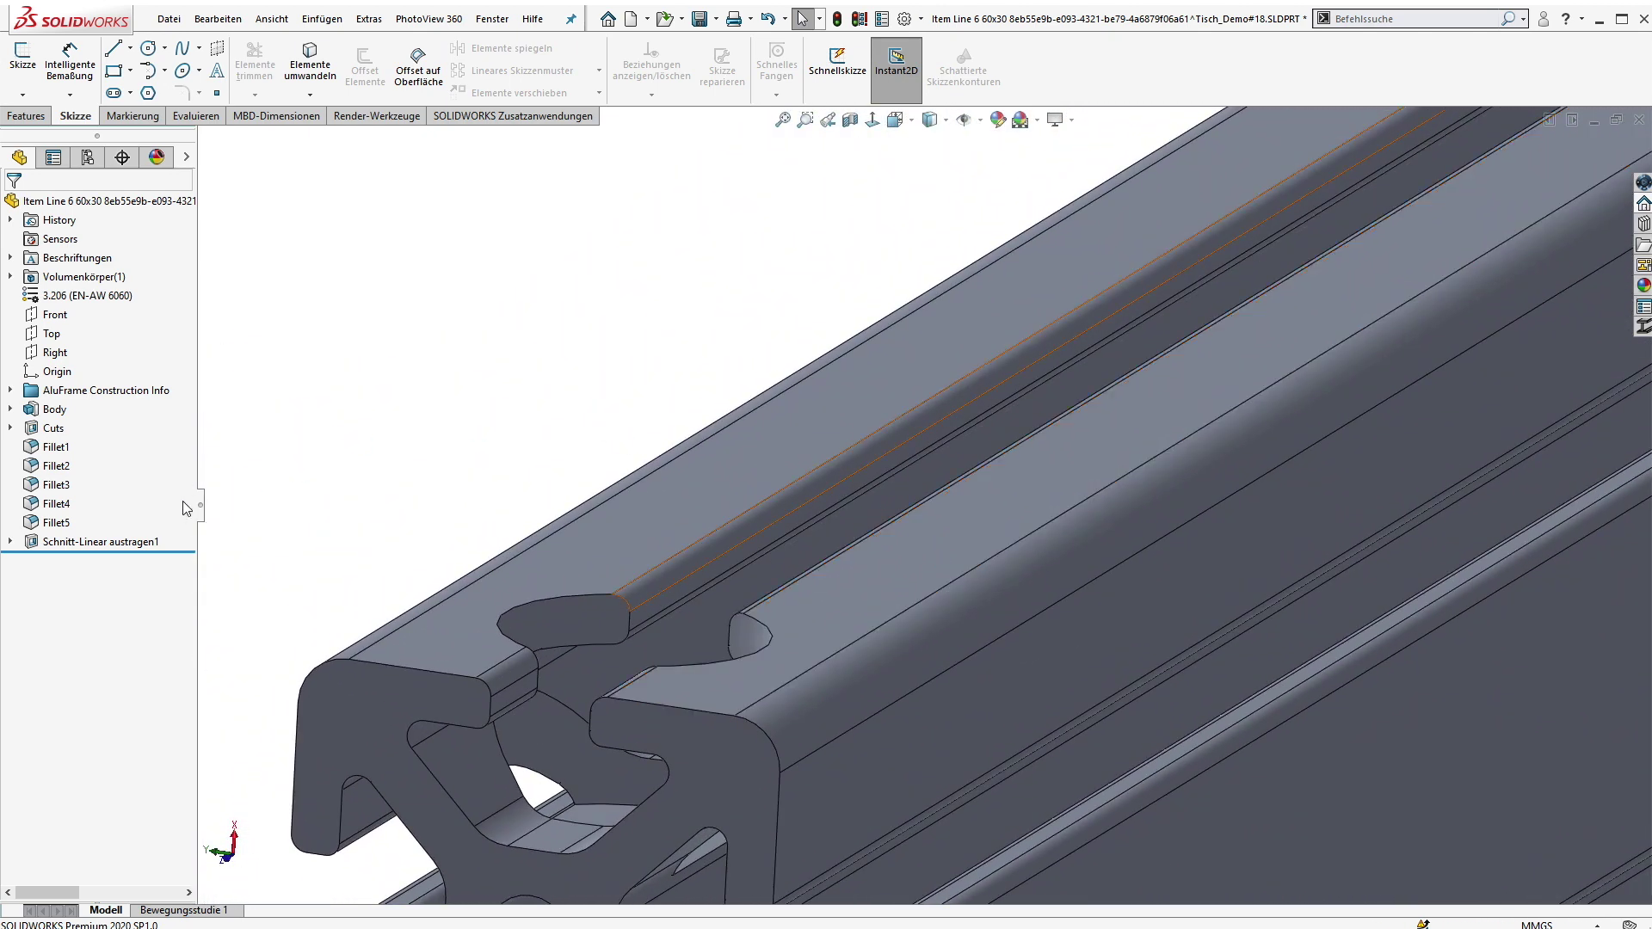
{"action": "left_click", "coordinate": [121, 551]}
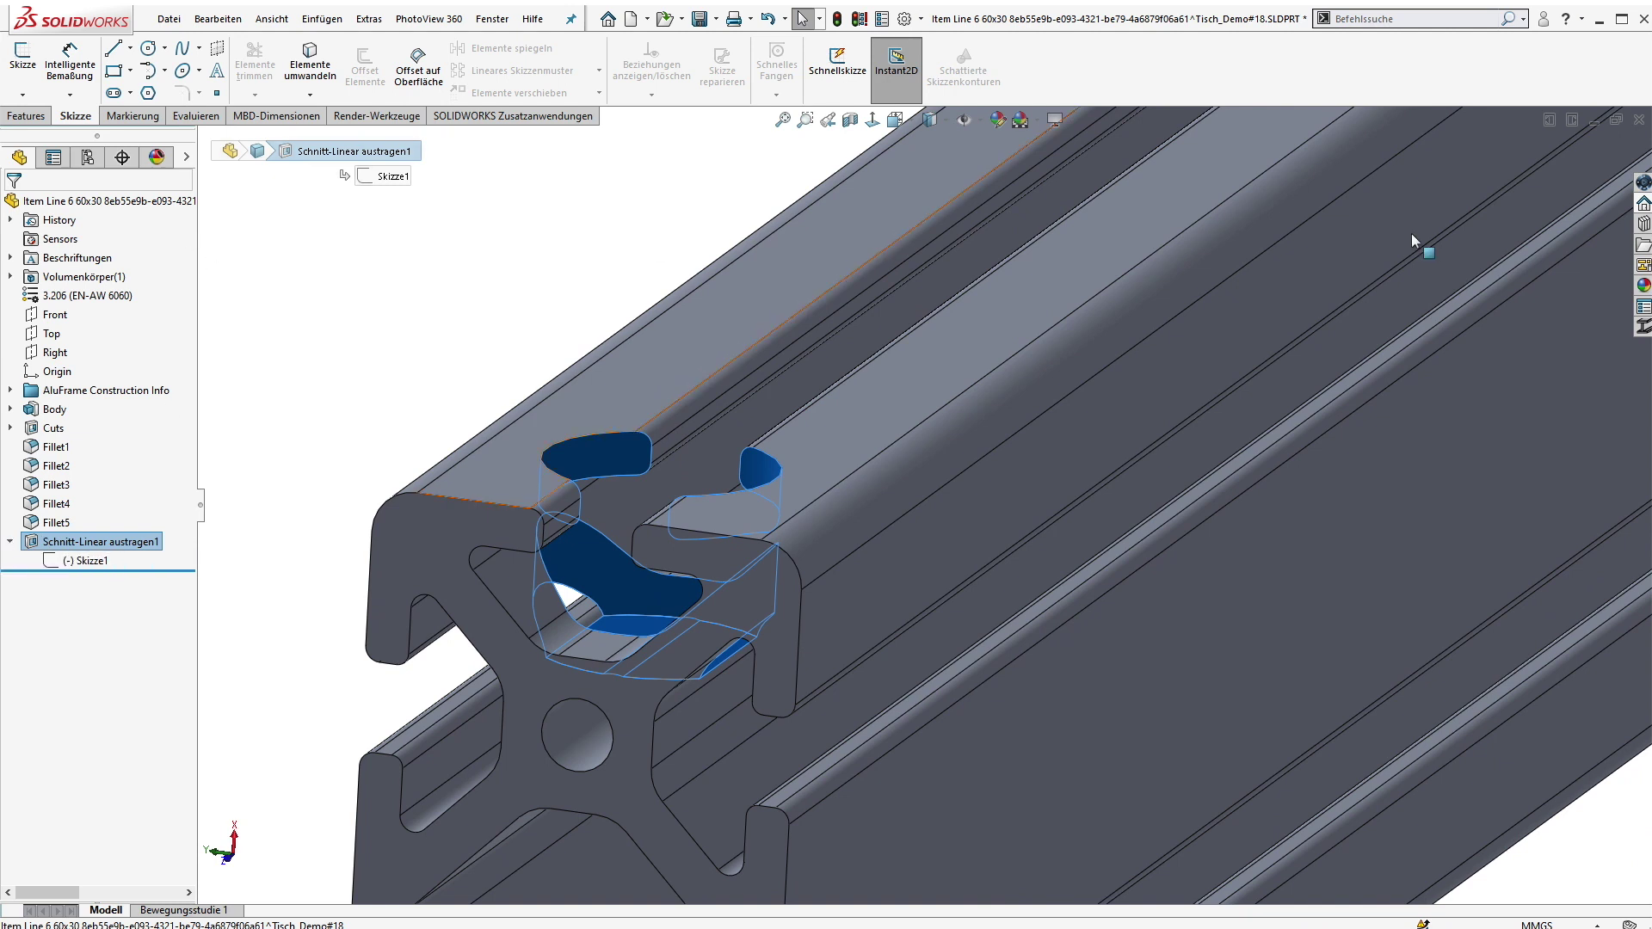
{"action": "left_click", "coordinate": [1636, 122]}
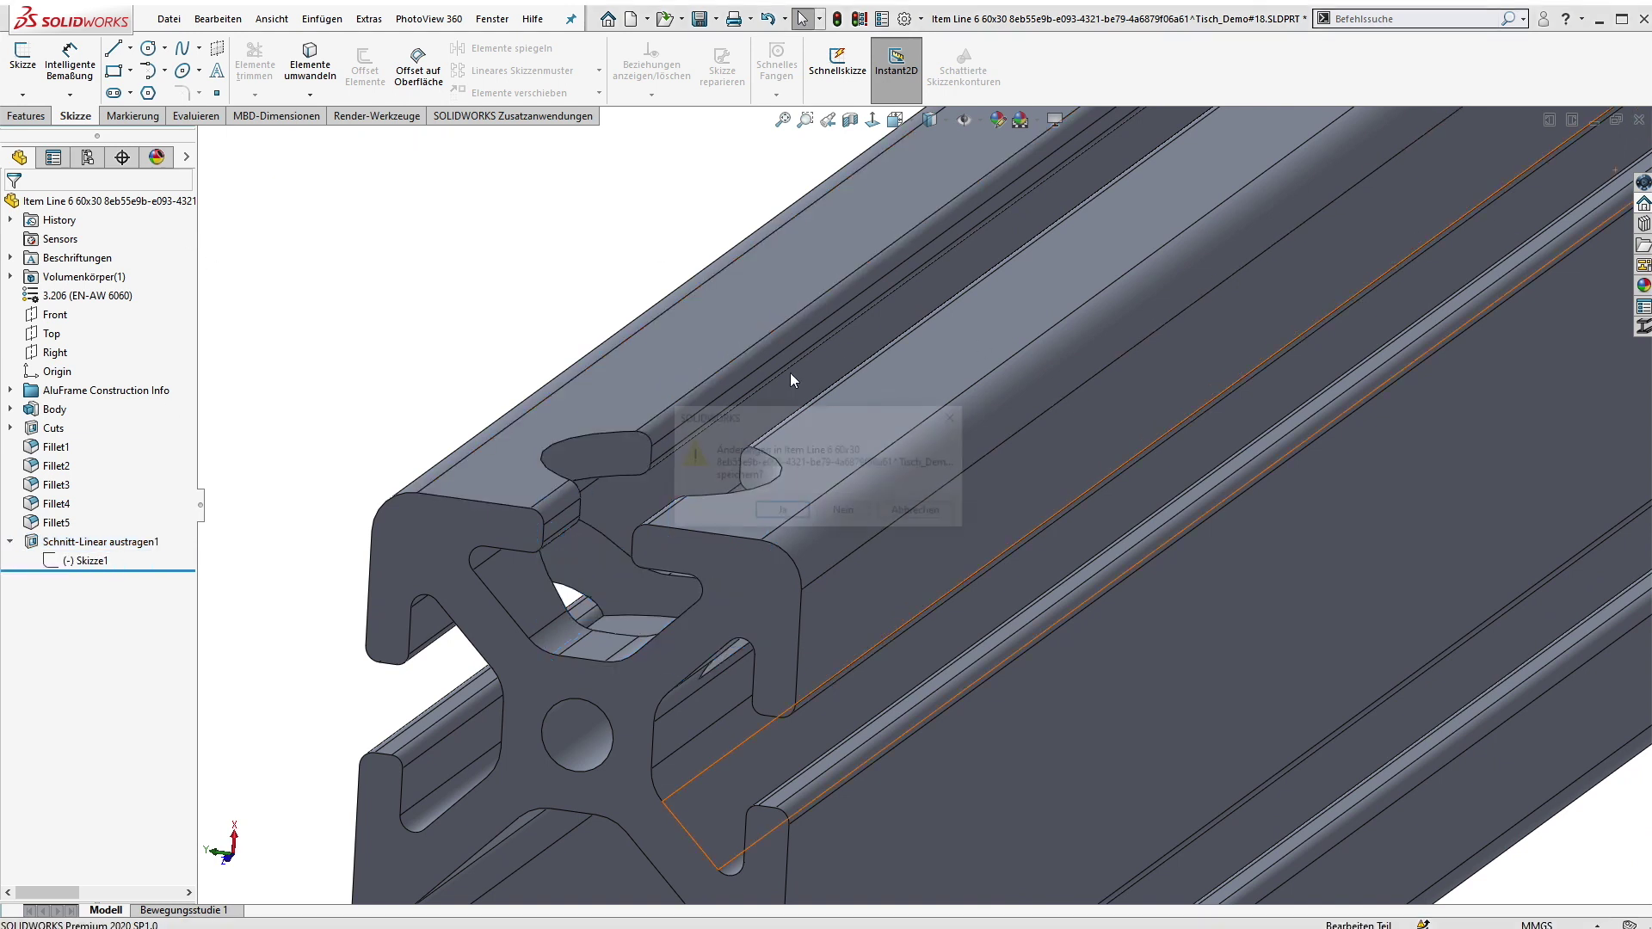
{"action": "left_click", "coordinate": [828, 514]}
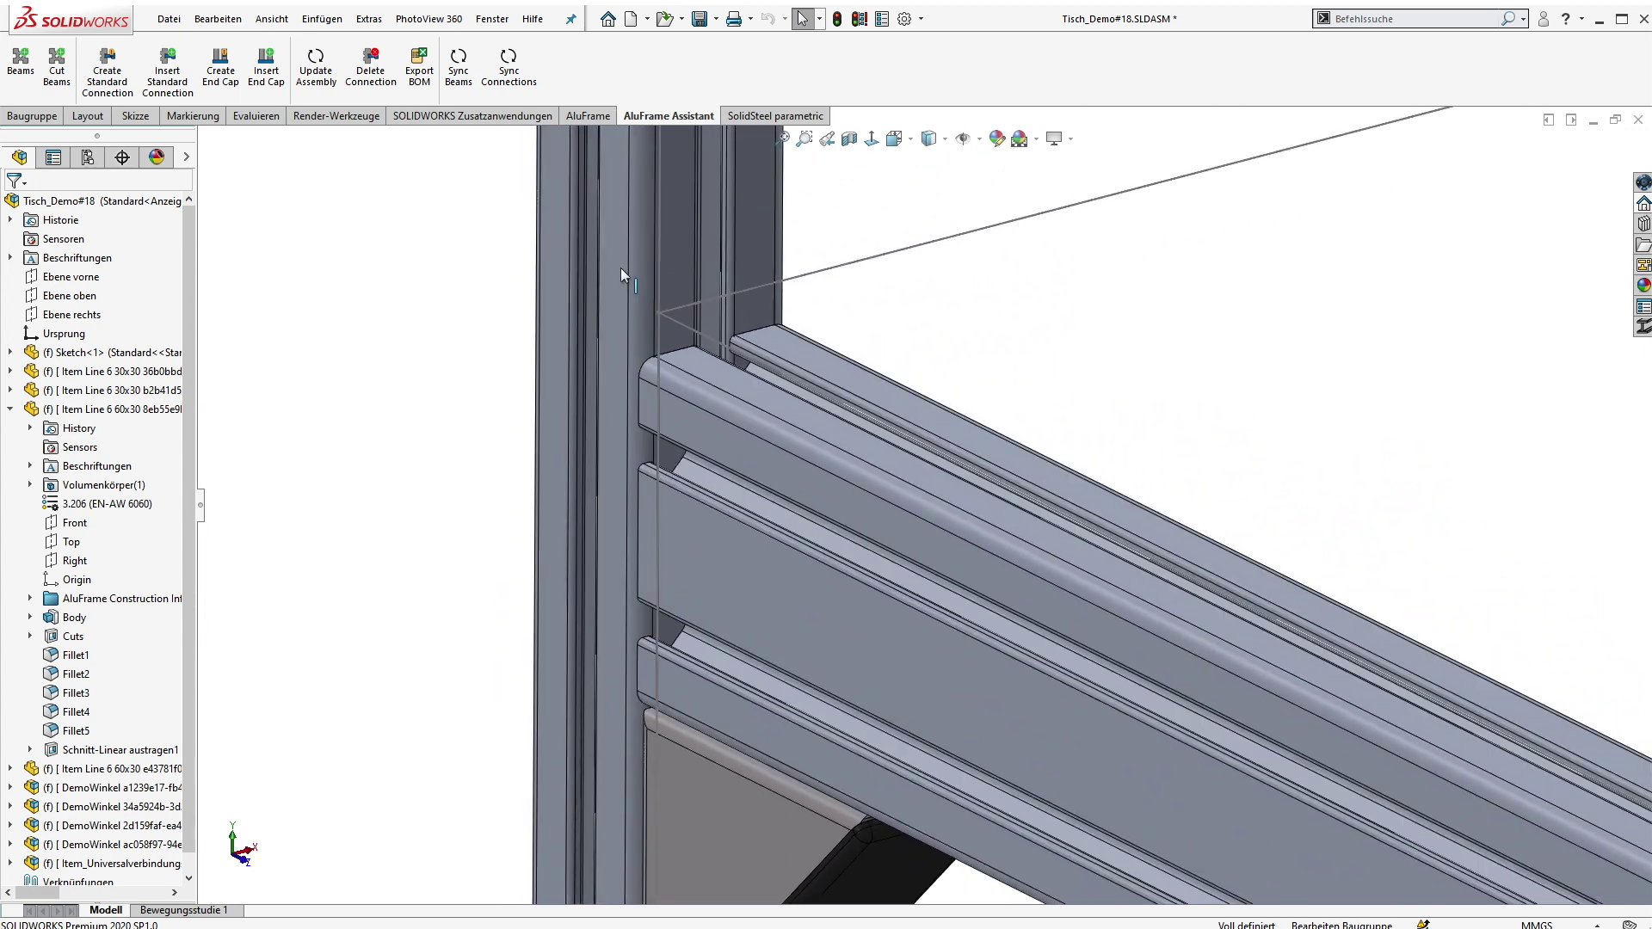
Insert an Item_Universalverbindungssatz connection between the middle crossbeam and the first 30x30 post
{"action": "left_click", "coordinate": [167, 71]}
{"action": "left_click", "coordinate": [737, 416]}
{"action": "left_click", "coordinate": [671, 283]}
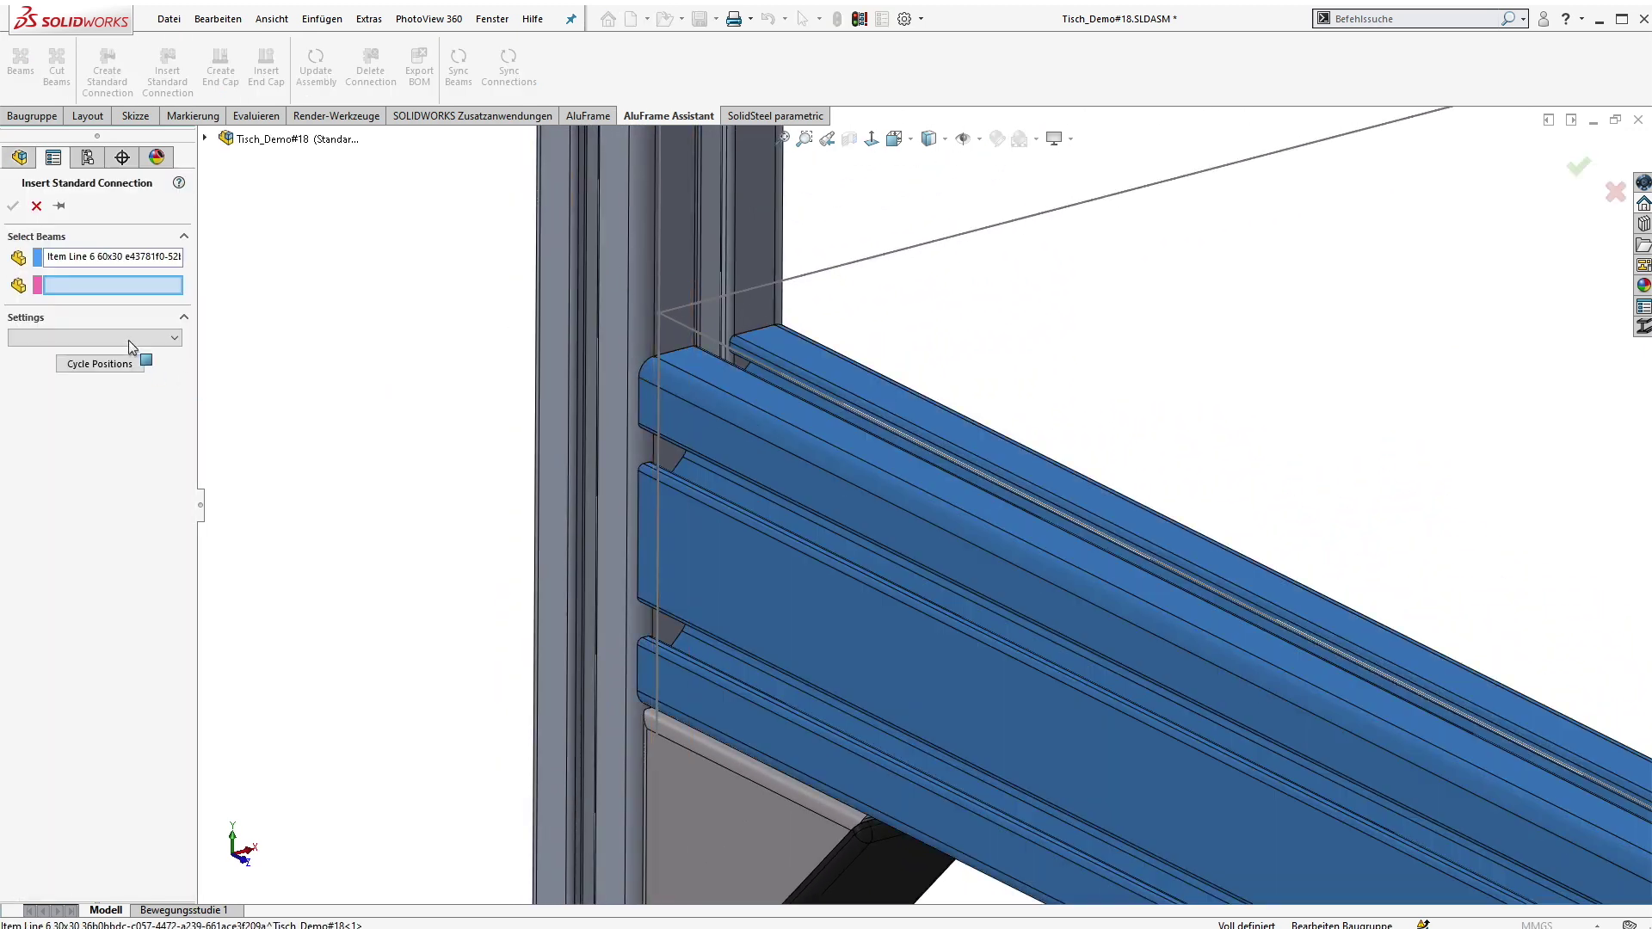
{"action": "left_click", "coordinate": [127, 338]}
{"action": "left_click", "coordinate": [68, 369]}
{"action": "left_click", "coordinate": [18, 199]}
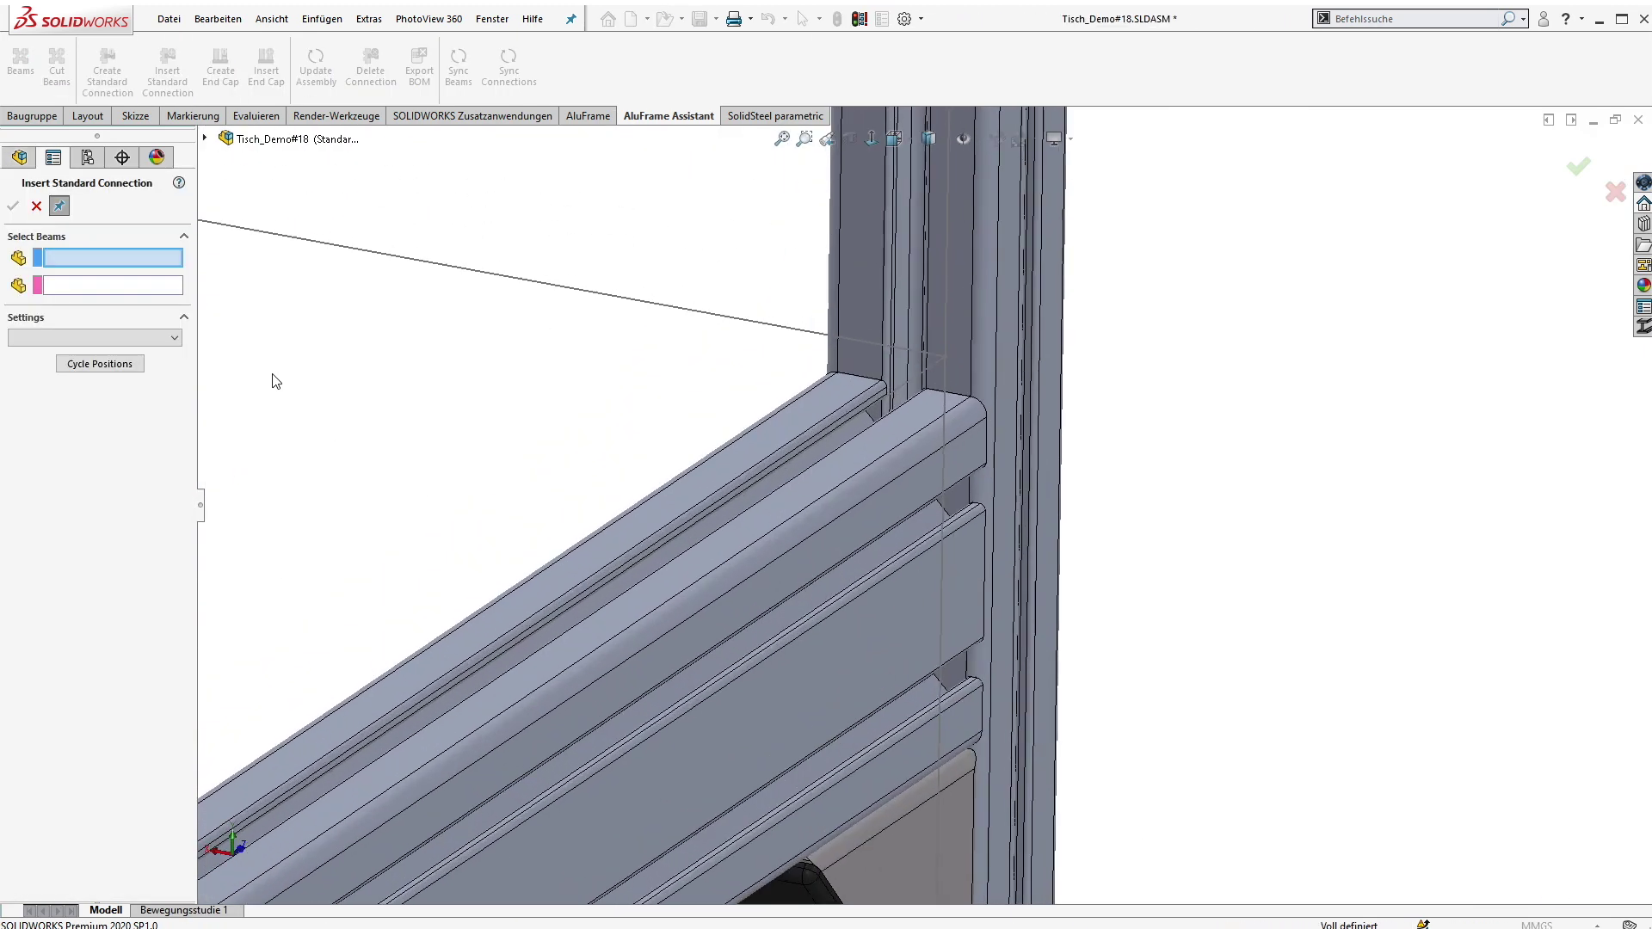
Insert an Item_Universalverbindungssatz connection at the middle crossbeam's other end, joining it to the second 30x30 post
{"action": "left_click", "coordinate": [795, 430]}
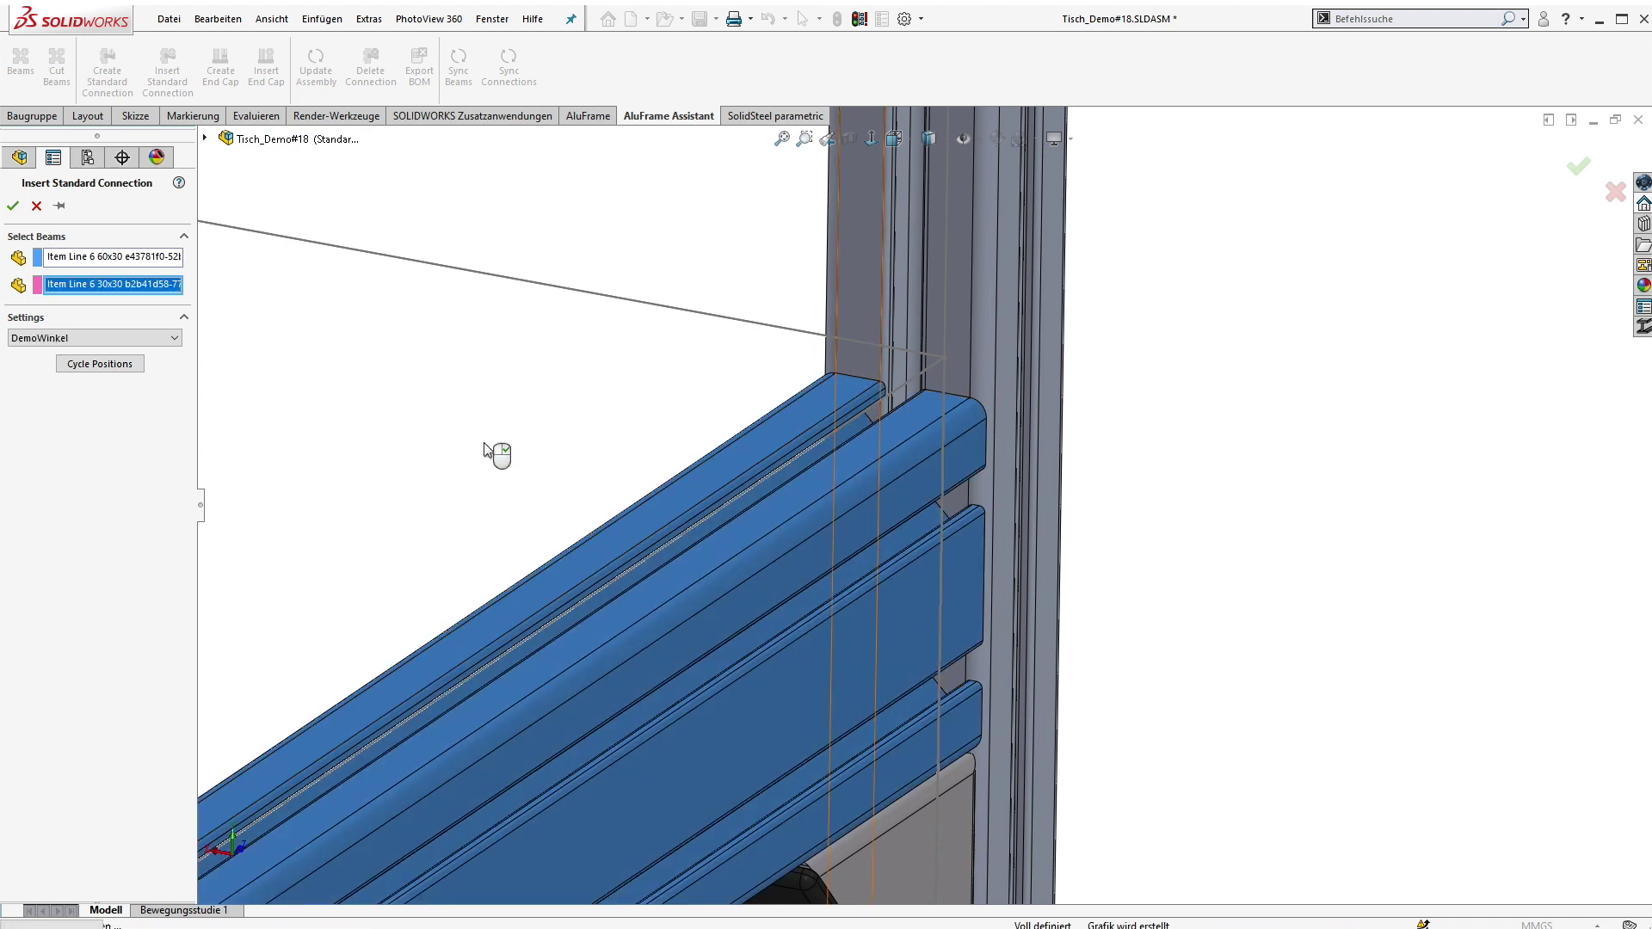
{"action": "left_click", "coordinate": [860, 336]}
{"action": "left_click", "coordinate": [57, 206]}
{"action": "left_click", "coordinate": [13, 205]}
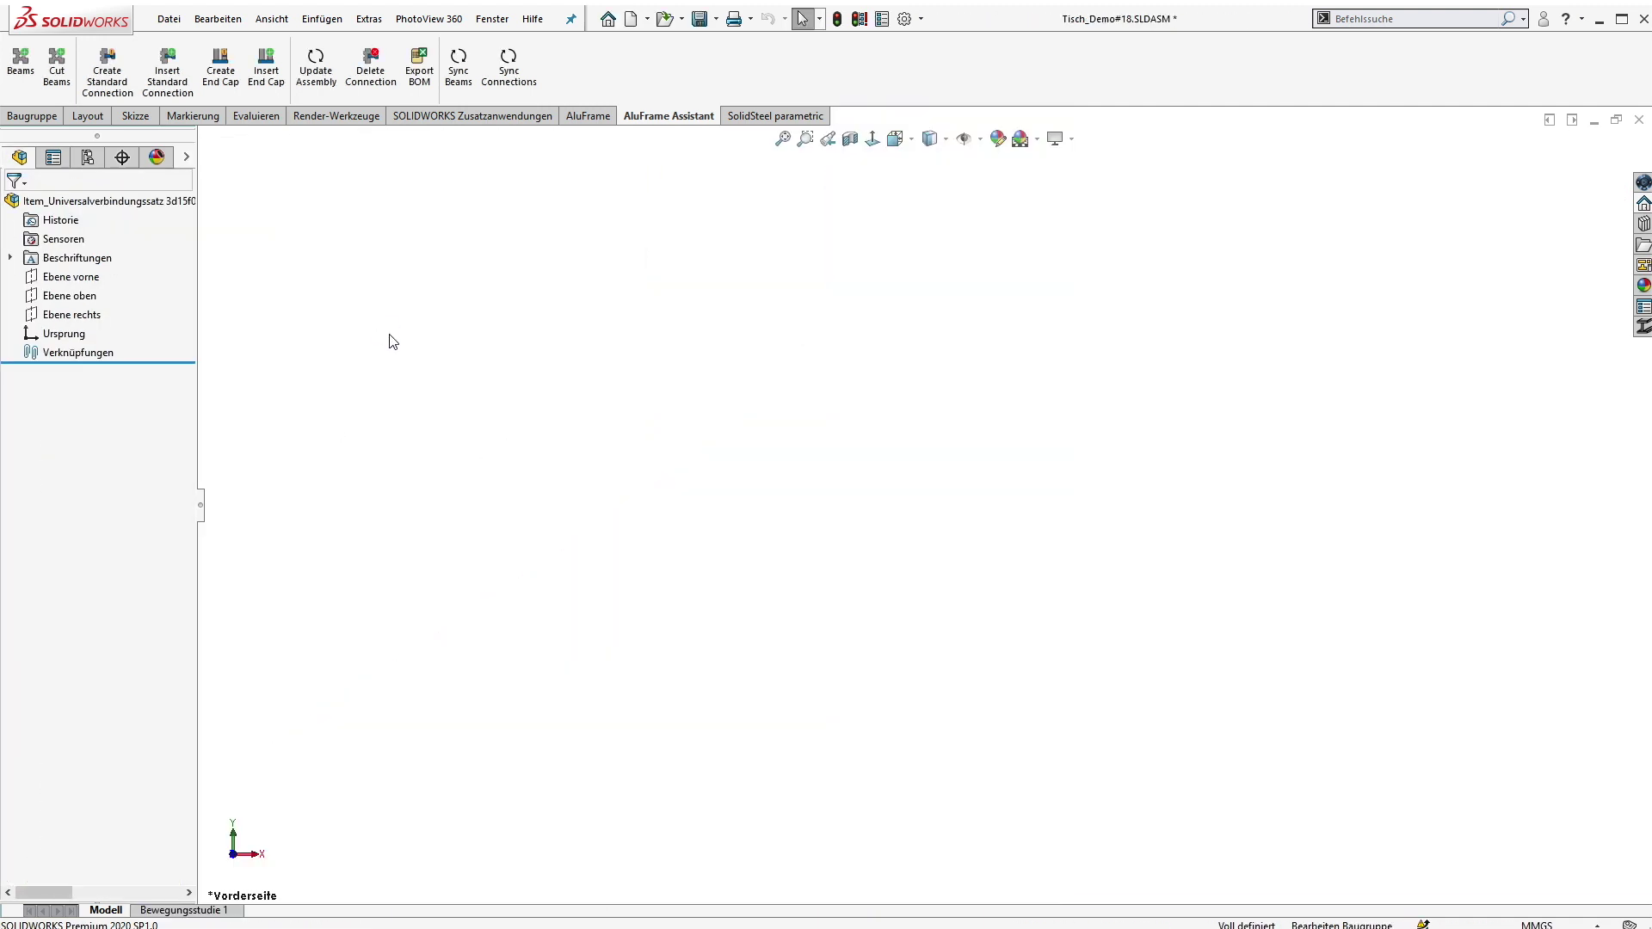
Insert an Item_Universalverbindungssatz connection between the upper crossbeam and the second 30x30 post, and finish inserting connections
{"action": "left_click", "coordinate": [787, 413]}
{"action": "left_click", "coordinate": [841, 368]}
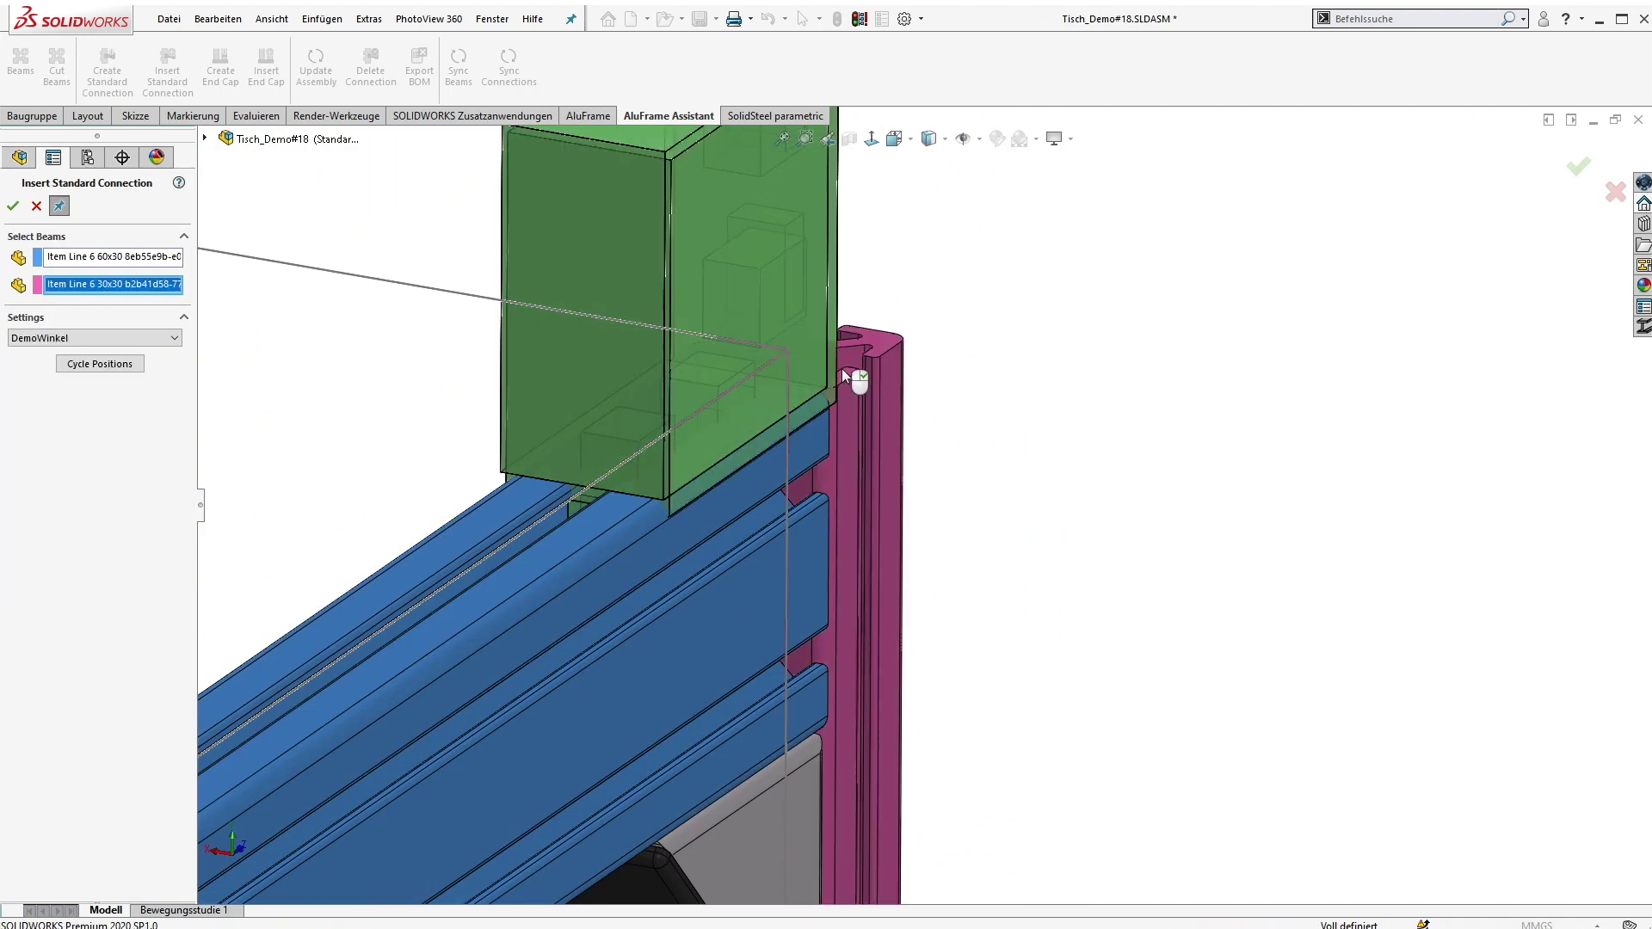
{"action": "left_click", "coordinate": [94, 337]}
{"action": "left_click", "coordinate": [40, 372]}
{"action": "key", "text": "Return"}
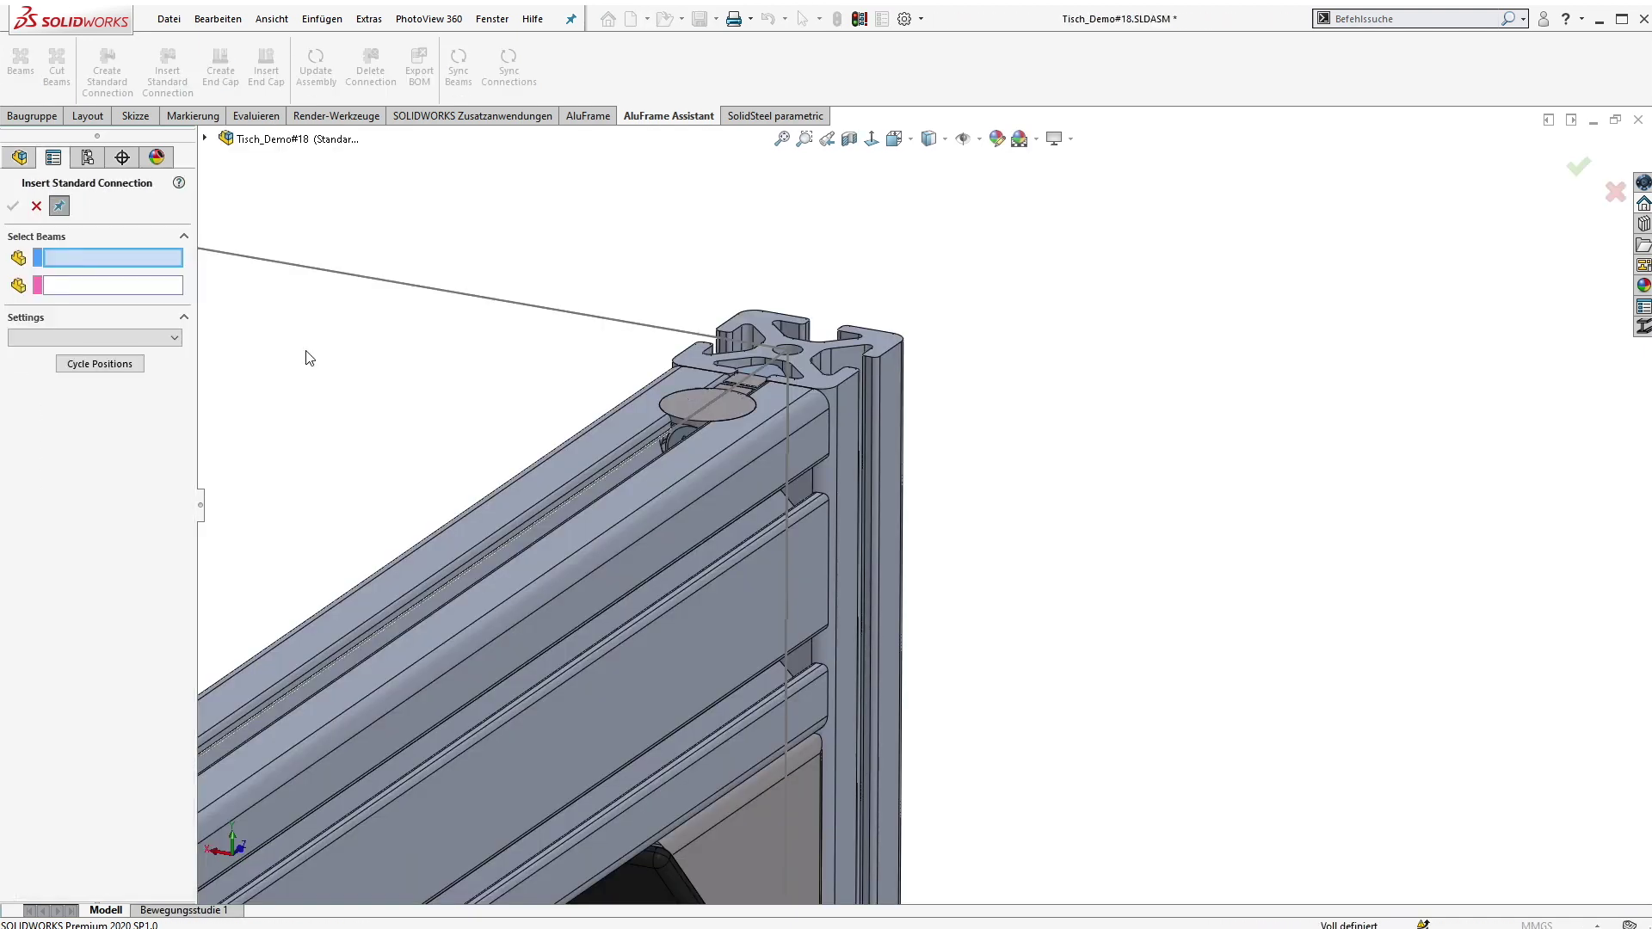
{"action": "left_click", "coordinate": [36, 207]}
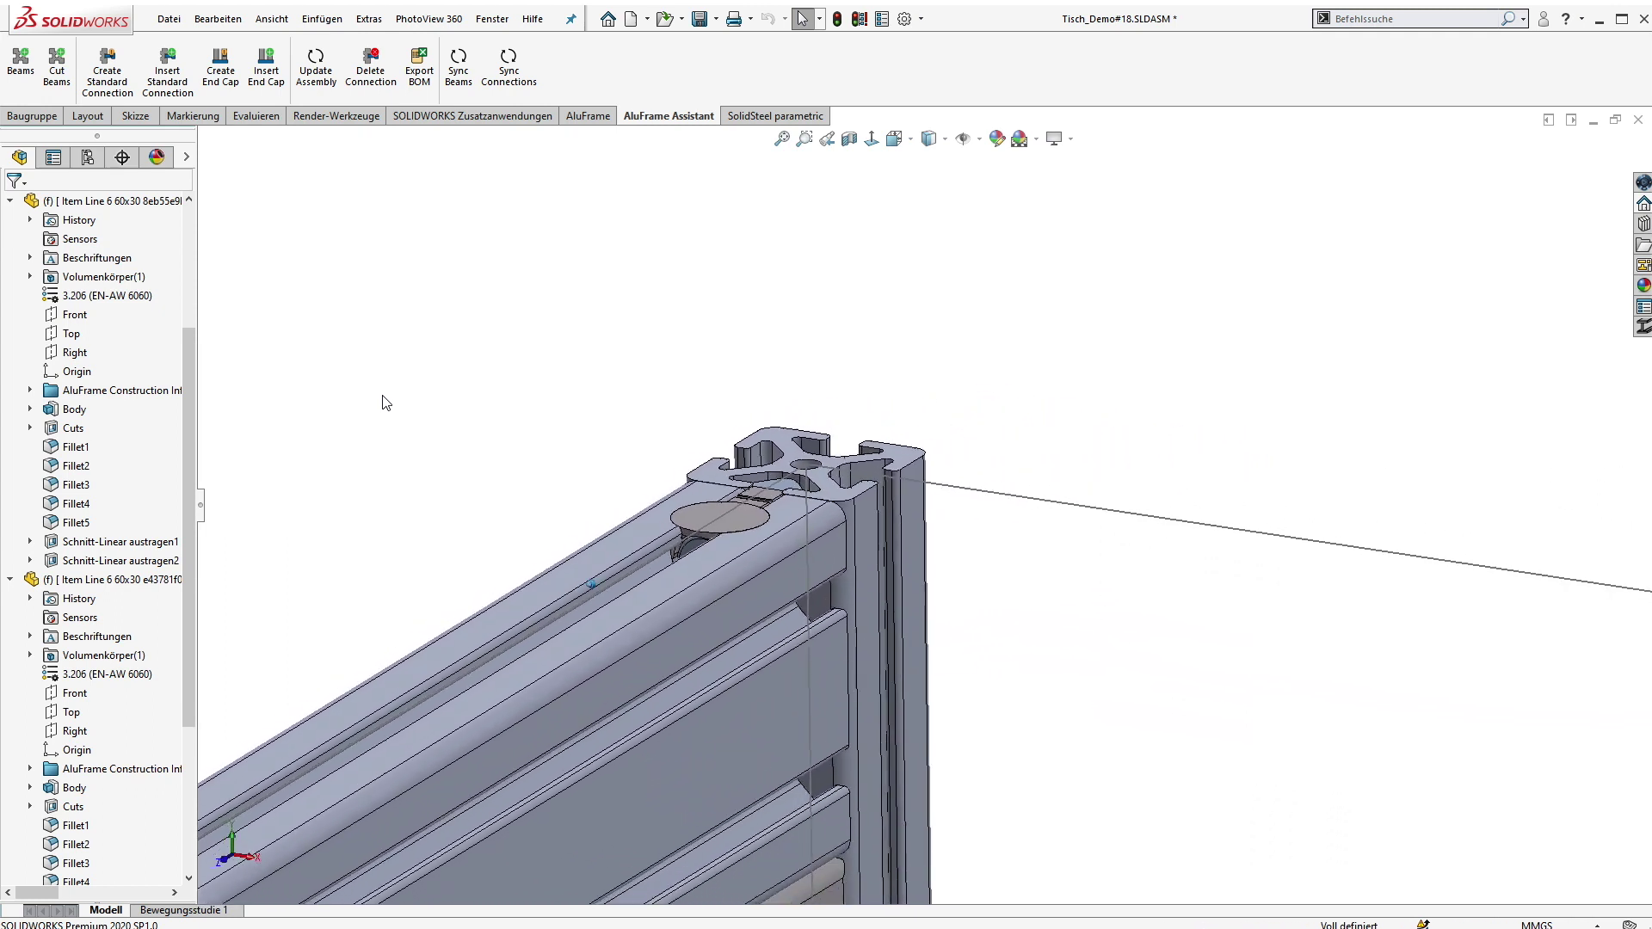
Insert Item Abdeckkappe 30x30 end caps on the back ends of both 30x30 posts
{"action": "left_click", "coordinate": [266, 65]}
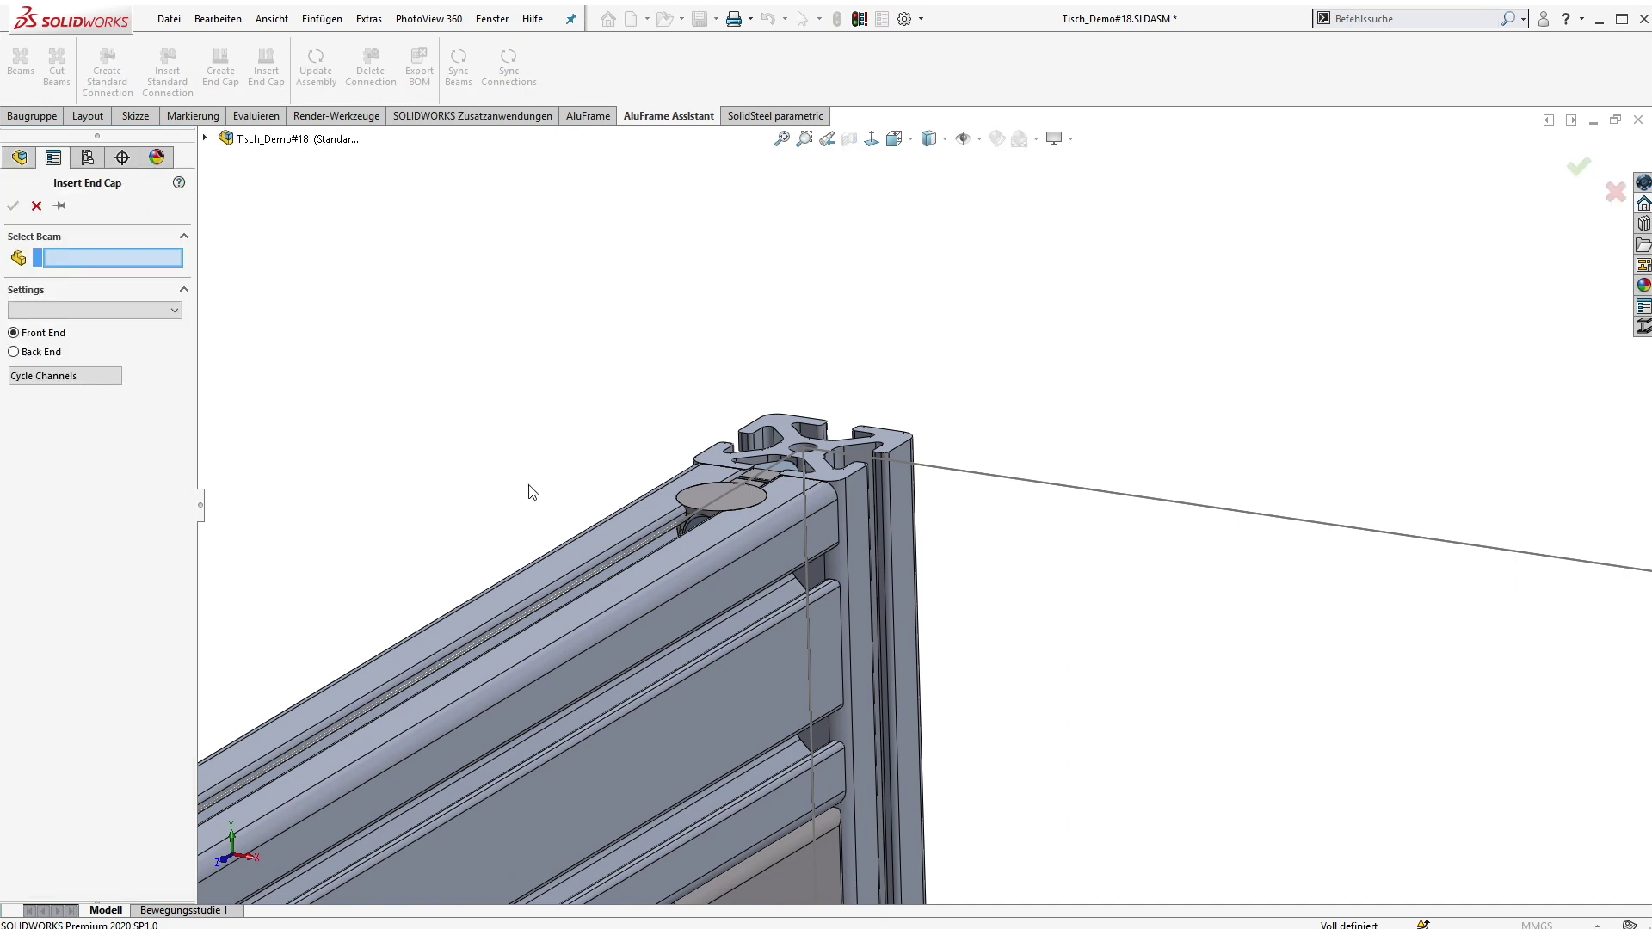
{"action": "left_click", "coordinate": [880, 543]}
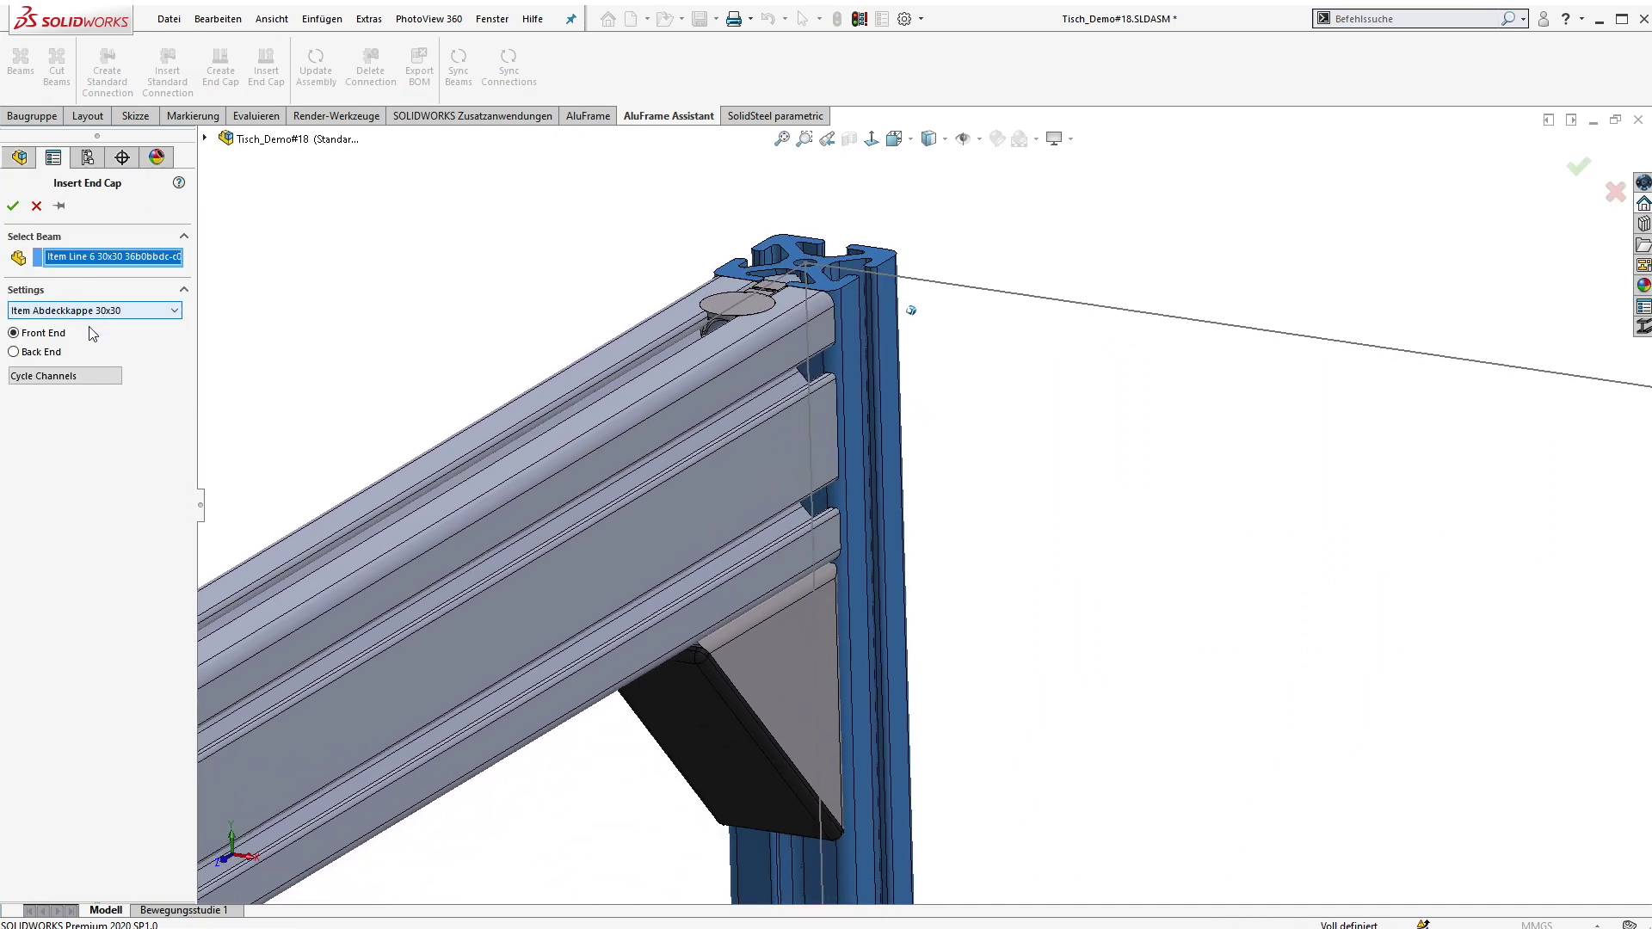
{"action": "left_click", "coordinate": [47, 352]}
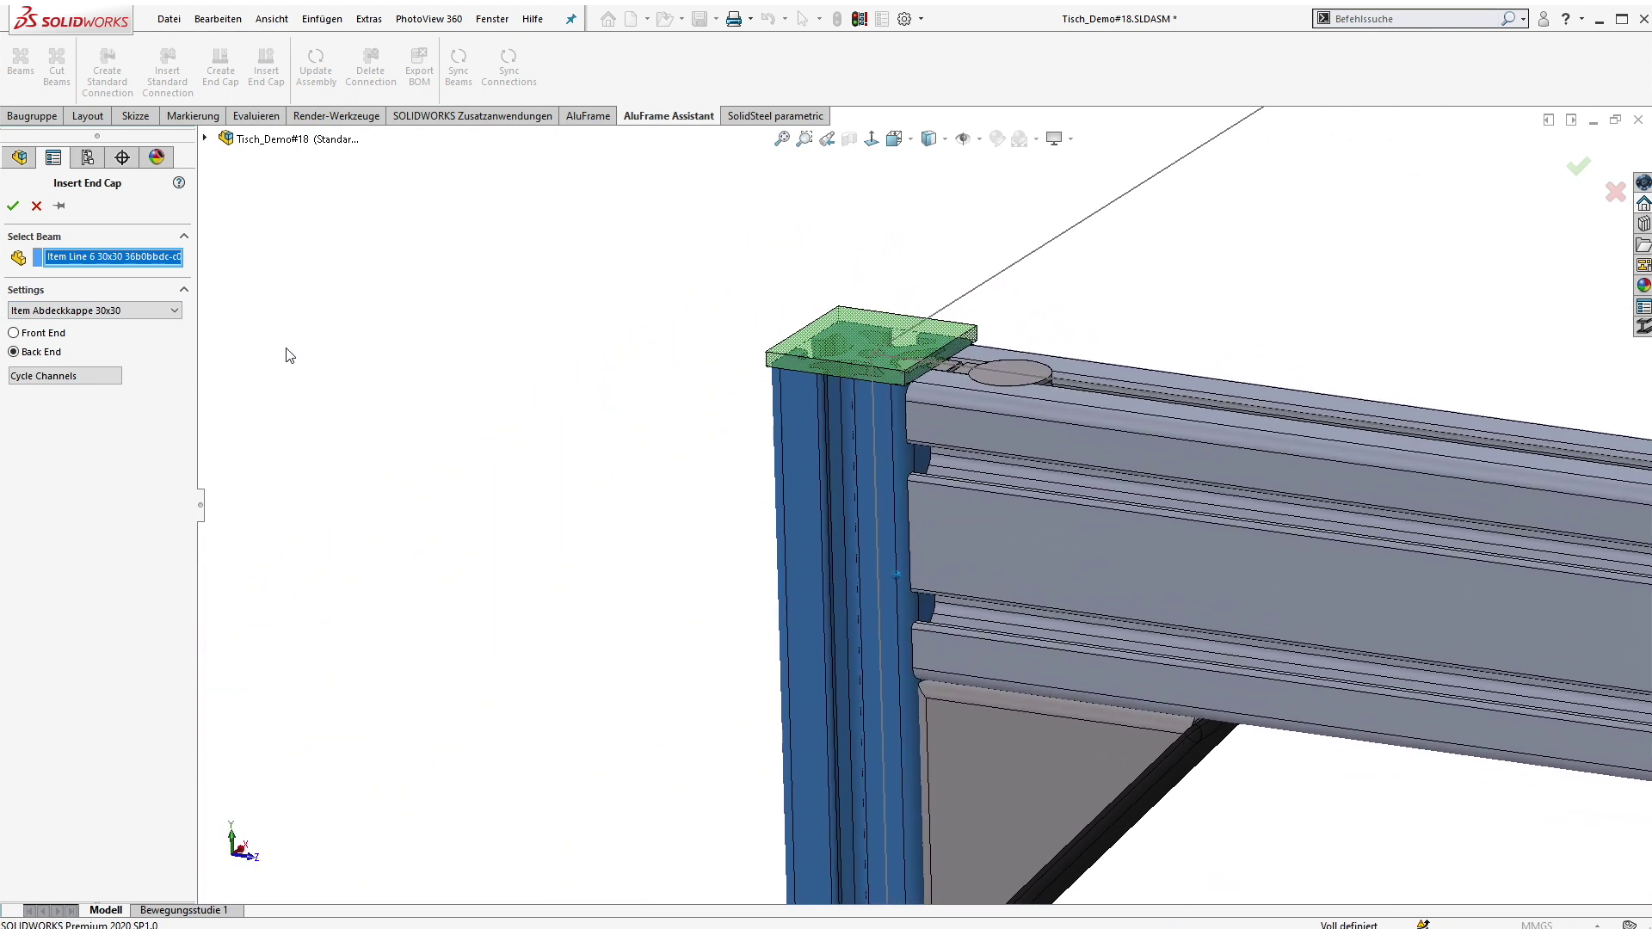
{"action": "left_click", "coordinate": [13, 206]}
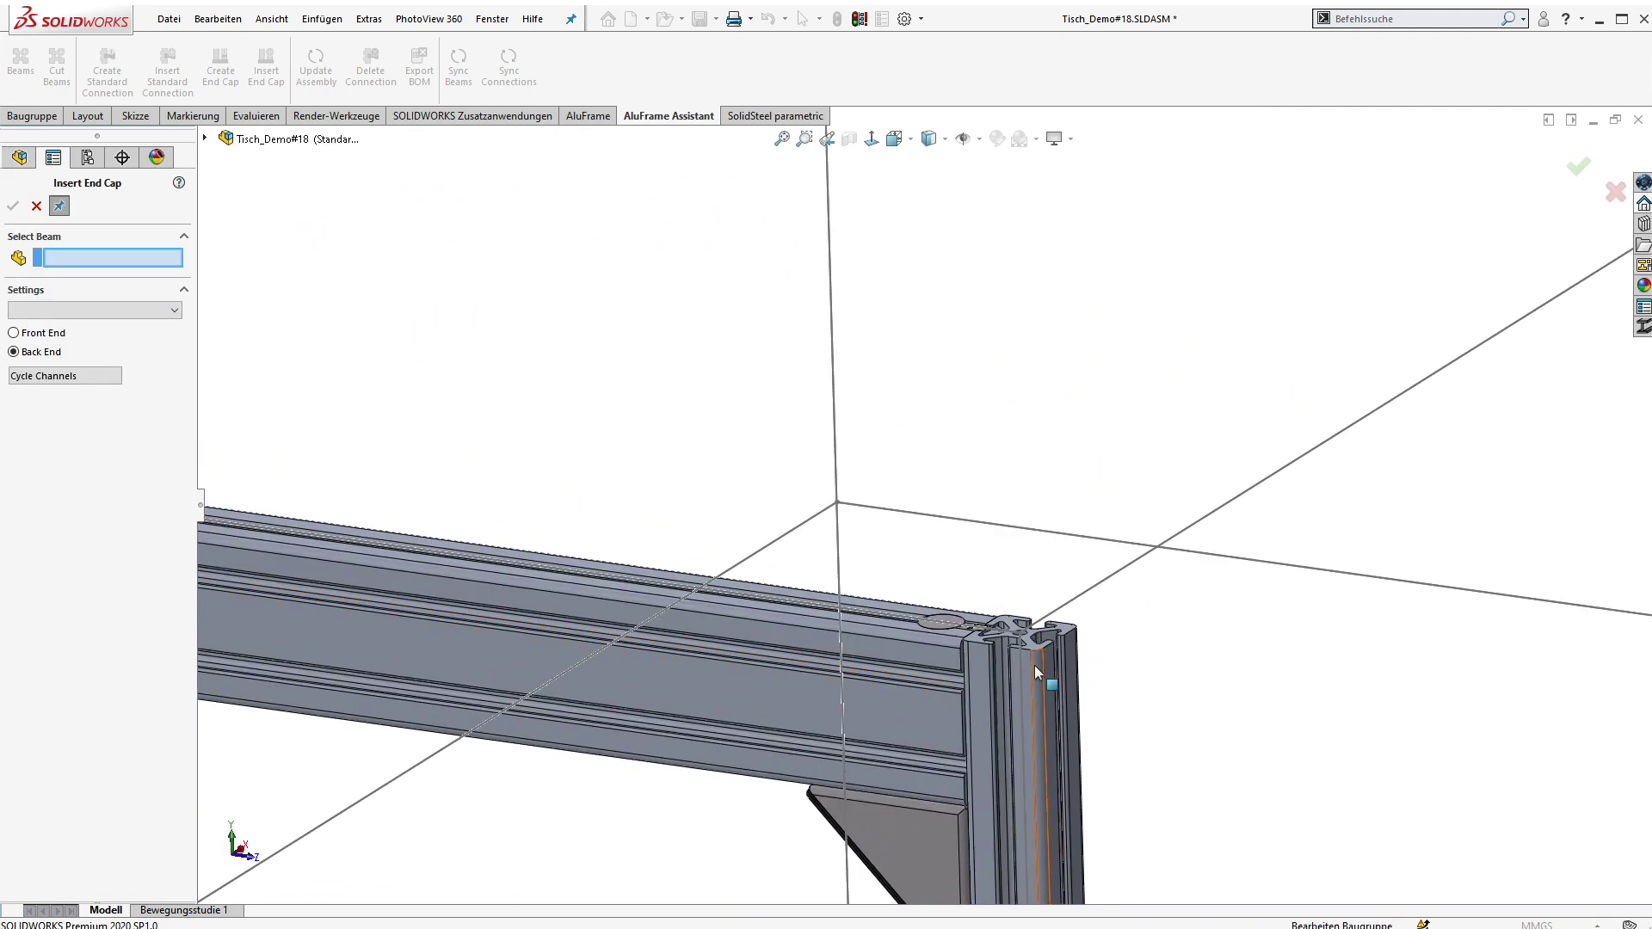
{"action": "left_click", "coordinate": [1039, 667]}
{"action": "left_click", "coordinate": [13, 207]}
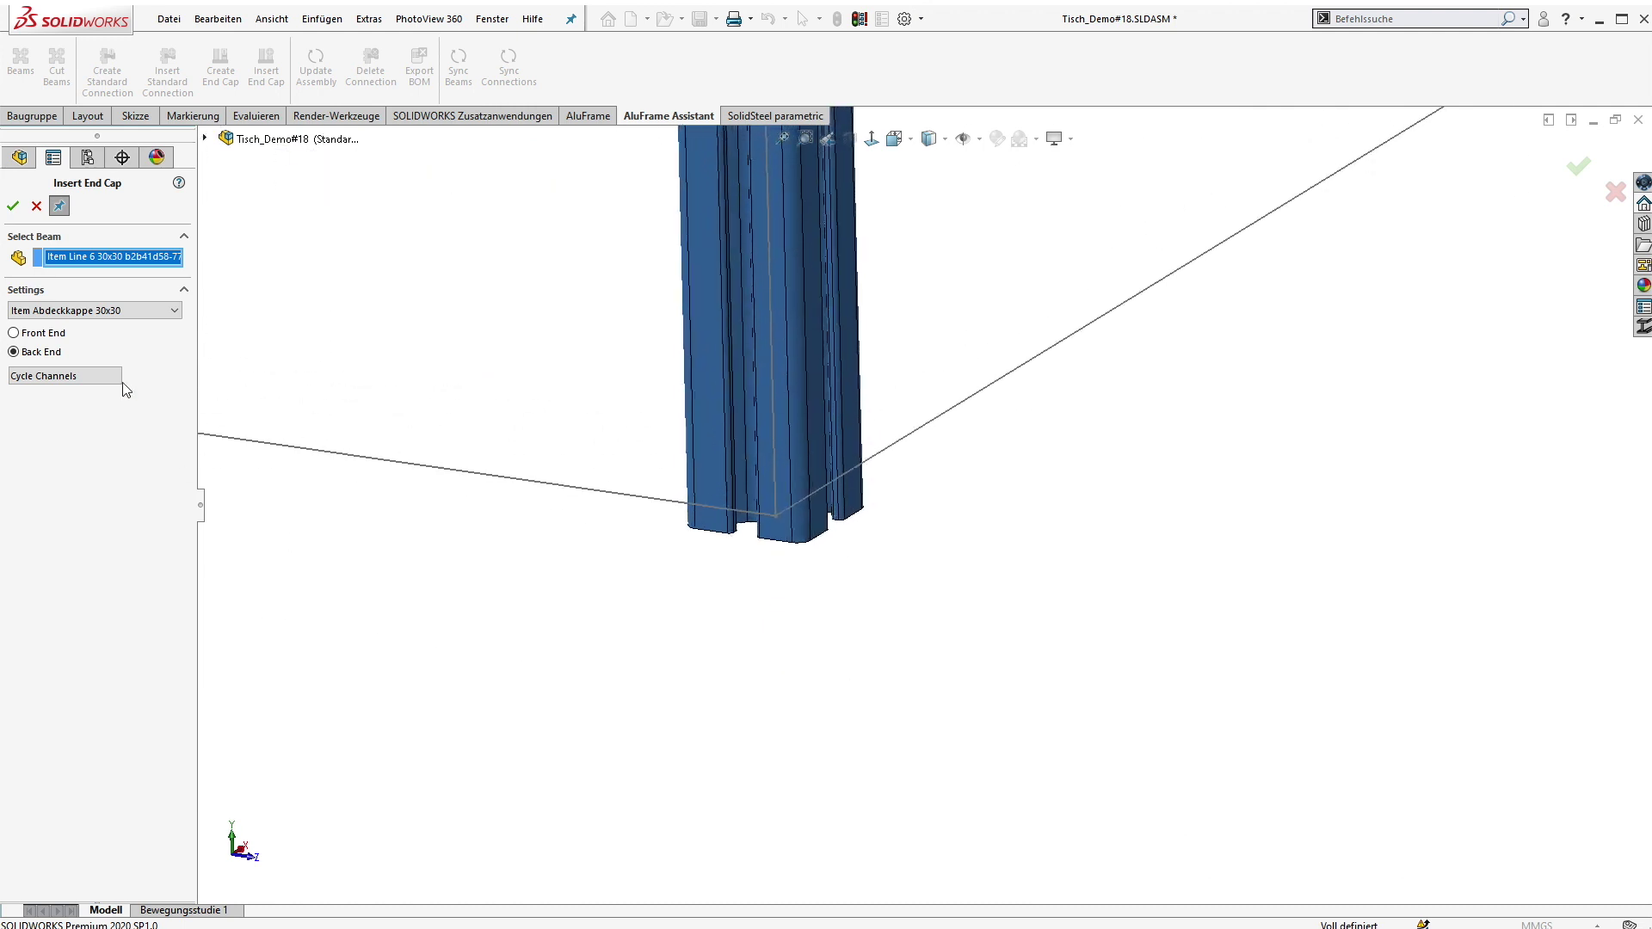
Insert Item Stellfuß D30 M6 levelling feet at the front ends of both 30x30 posts
{"action": "left_click", "coordinate": [53, 333]}
{"action": "left_click", "coordinate": [53, 311]}
{"action": "left_click", "coordinate": [47, 338]}
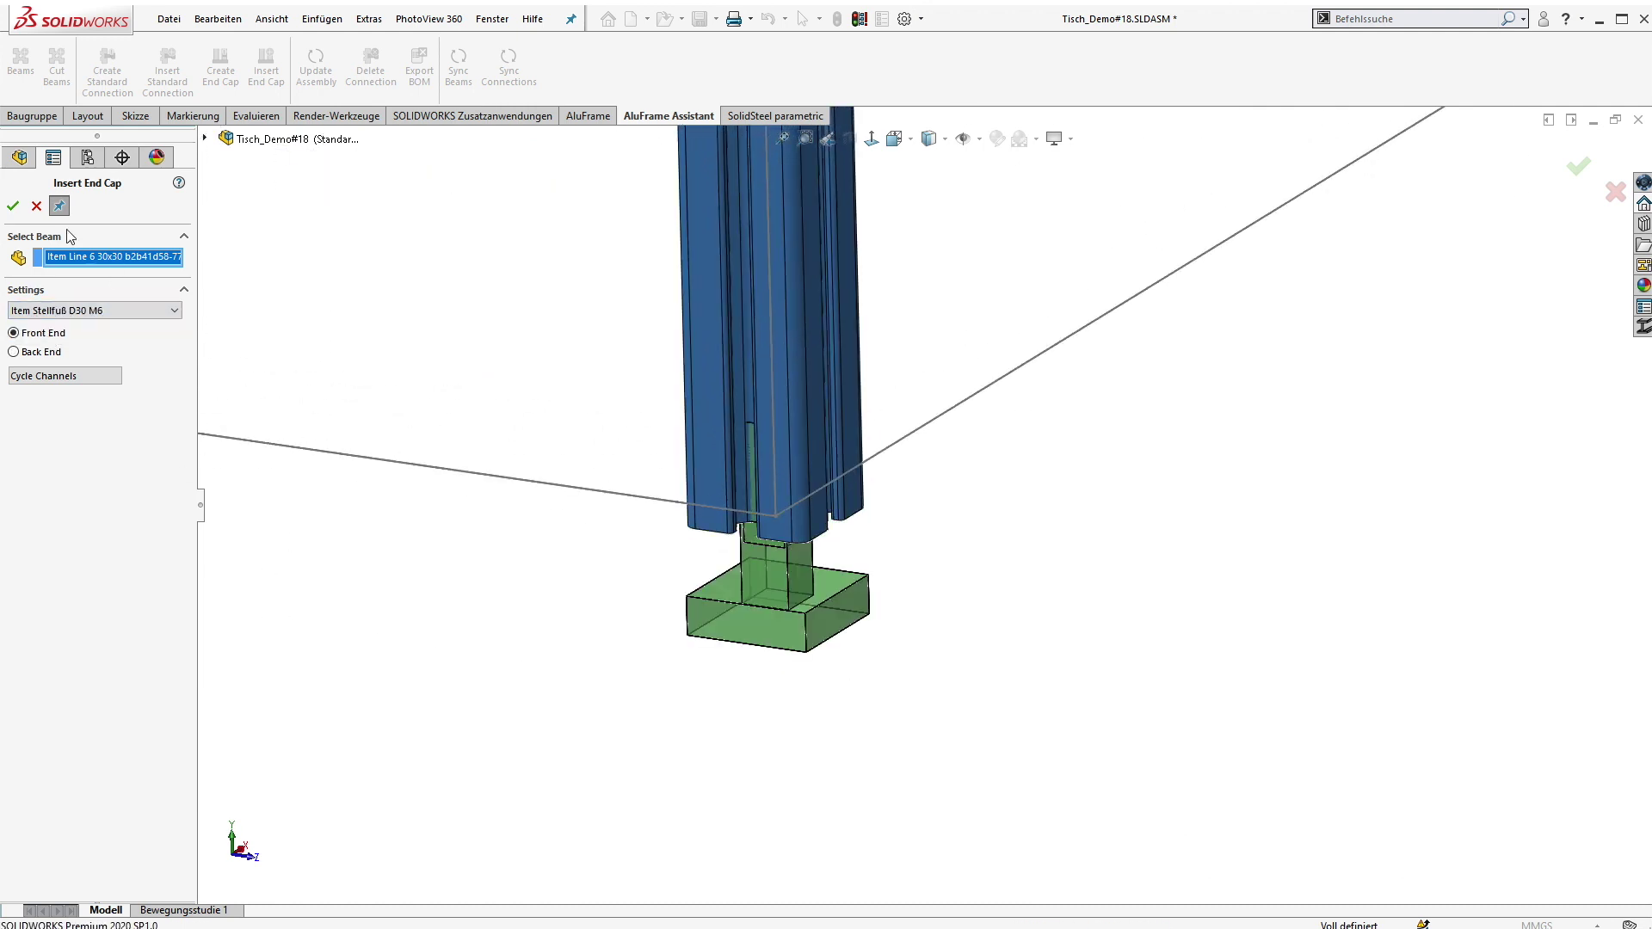
{"action": "left_click", "coordinate": [12, 206]}
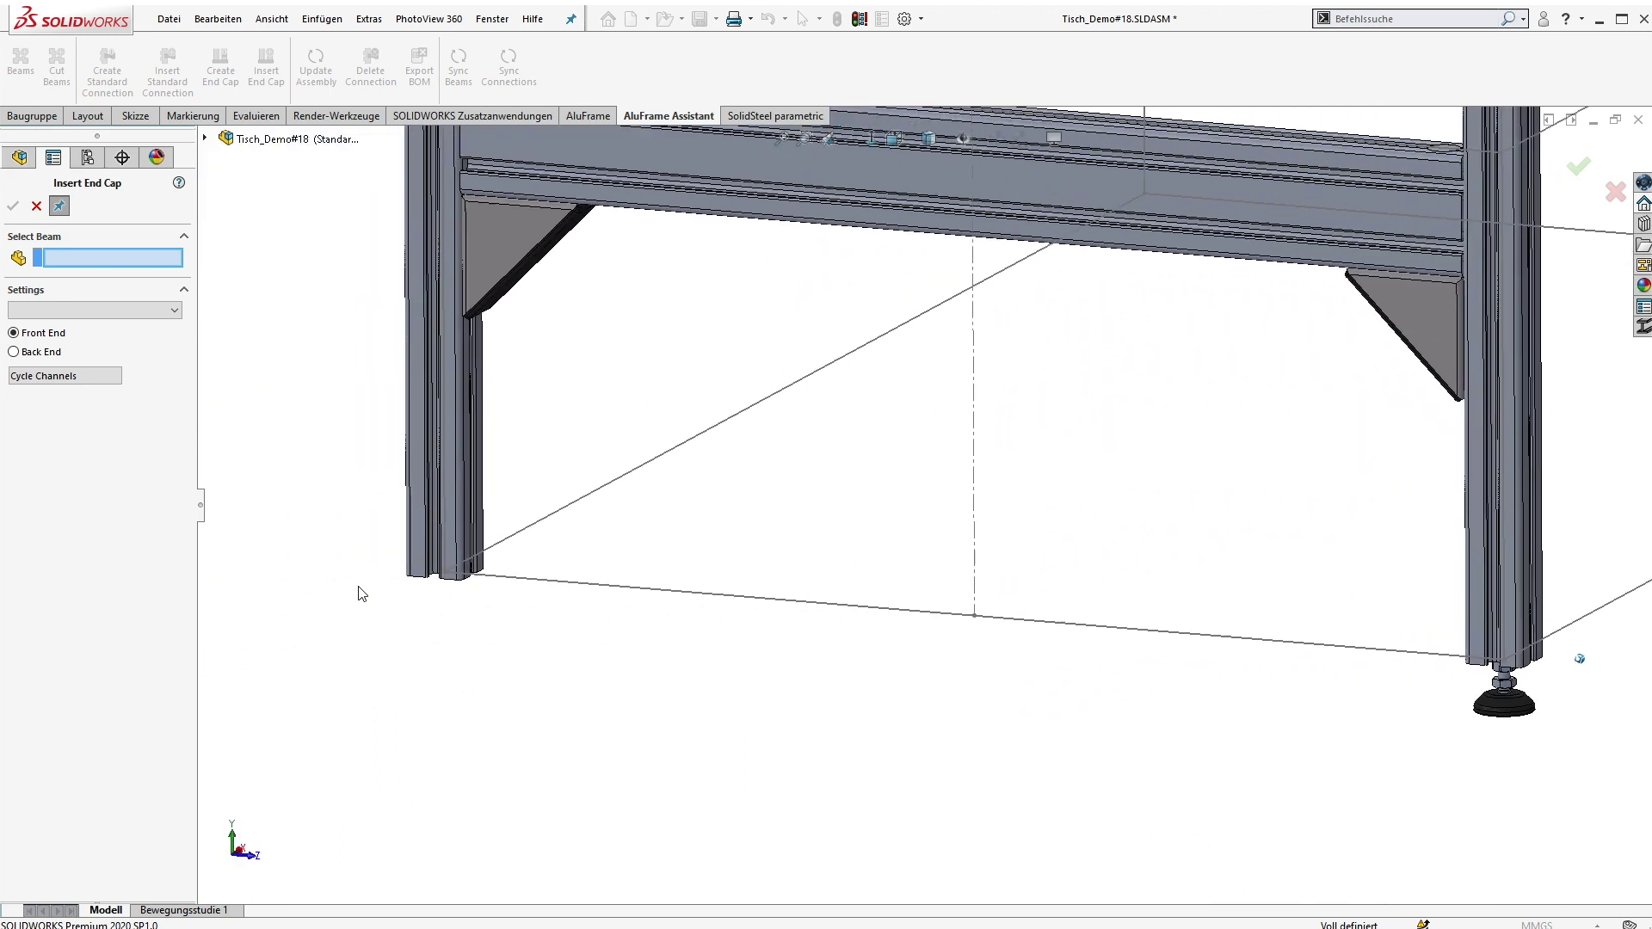
{"action": "left_click", "coordinate": [489, 534]}
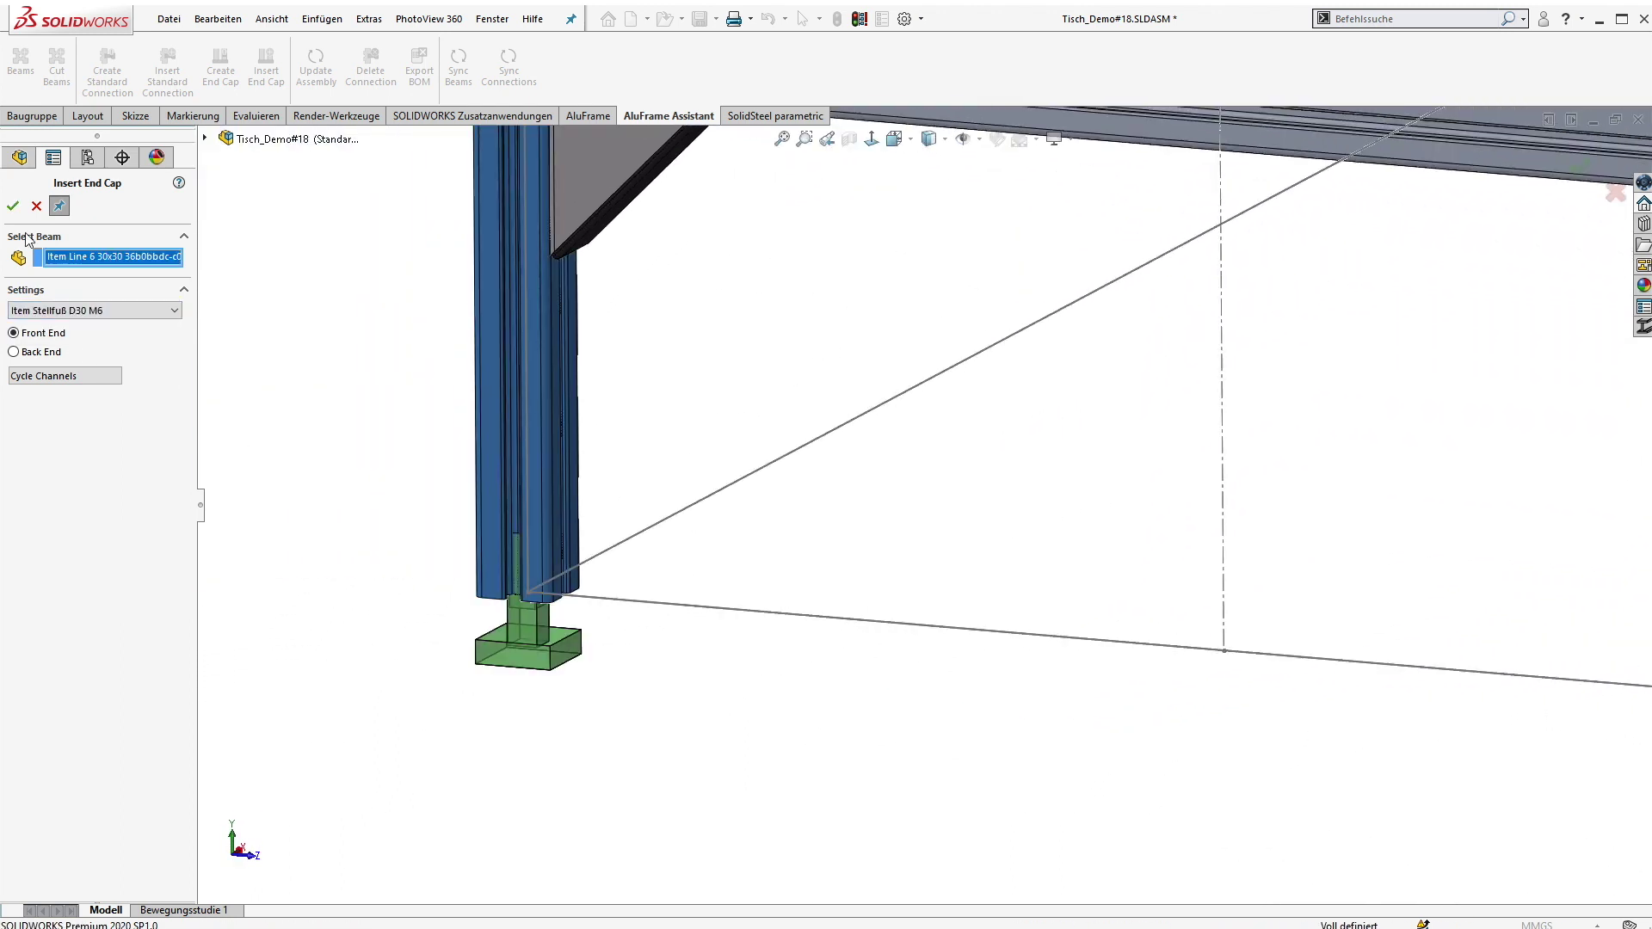
{"action": "left_click", "coordinate": [13, 206]}
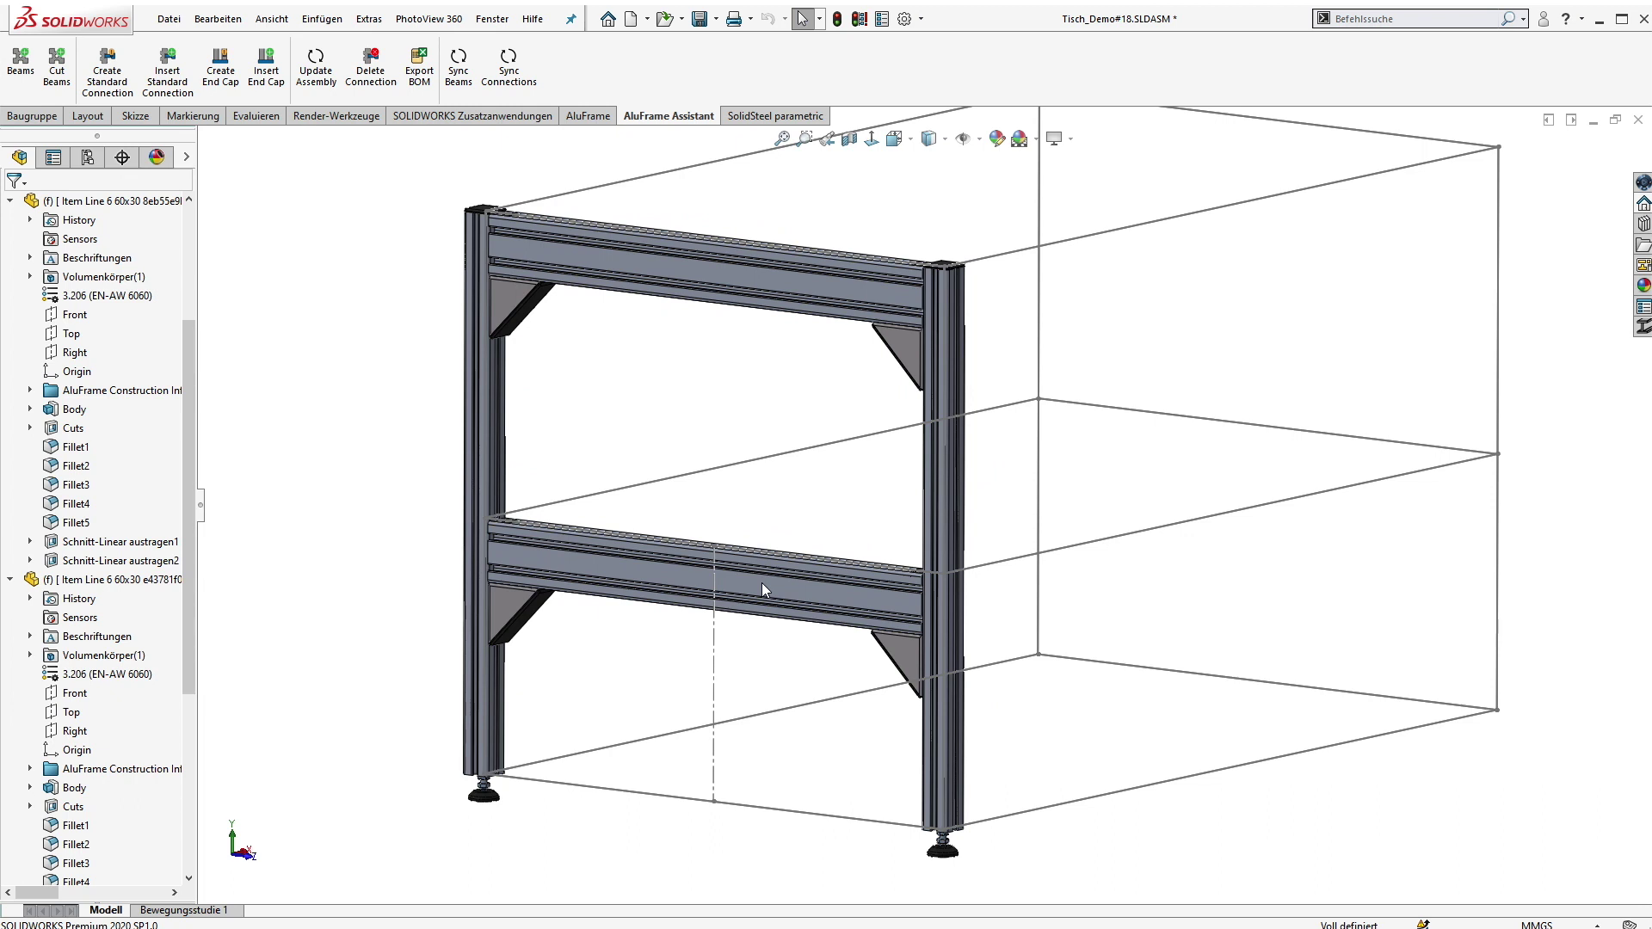
Set the base rectangle's side between the two posts to 450 mm in Skizze1, and return to the assembly
{"action": "left_click", "coordinate": [757, 811]}
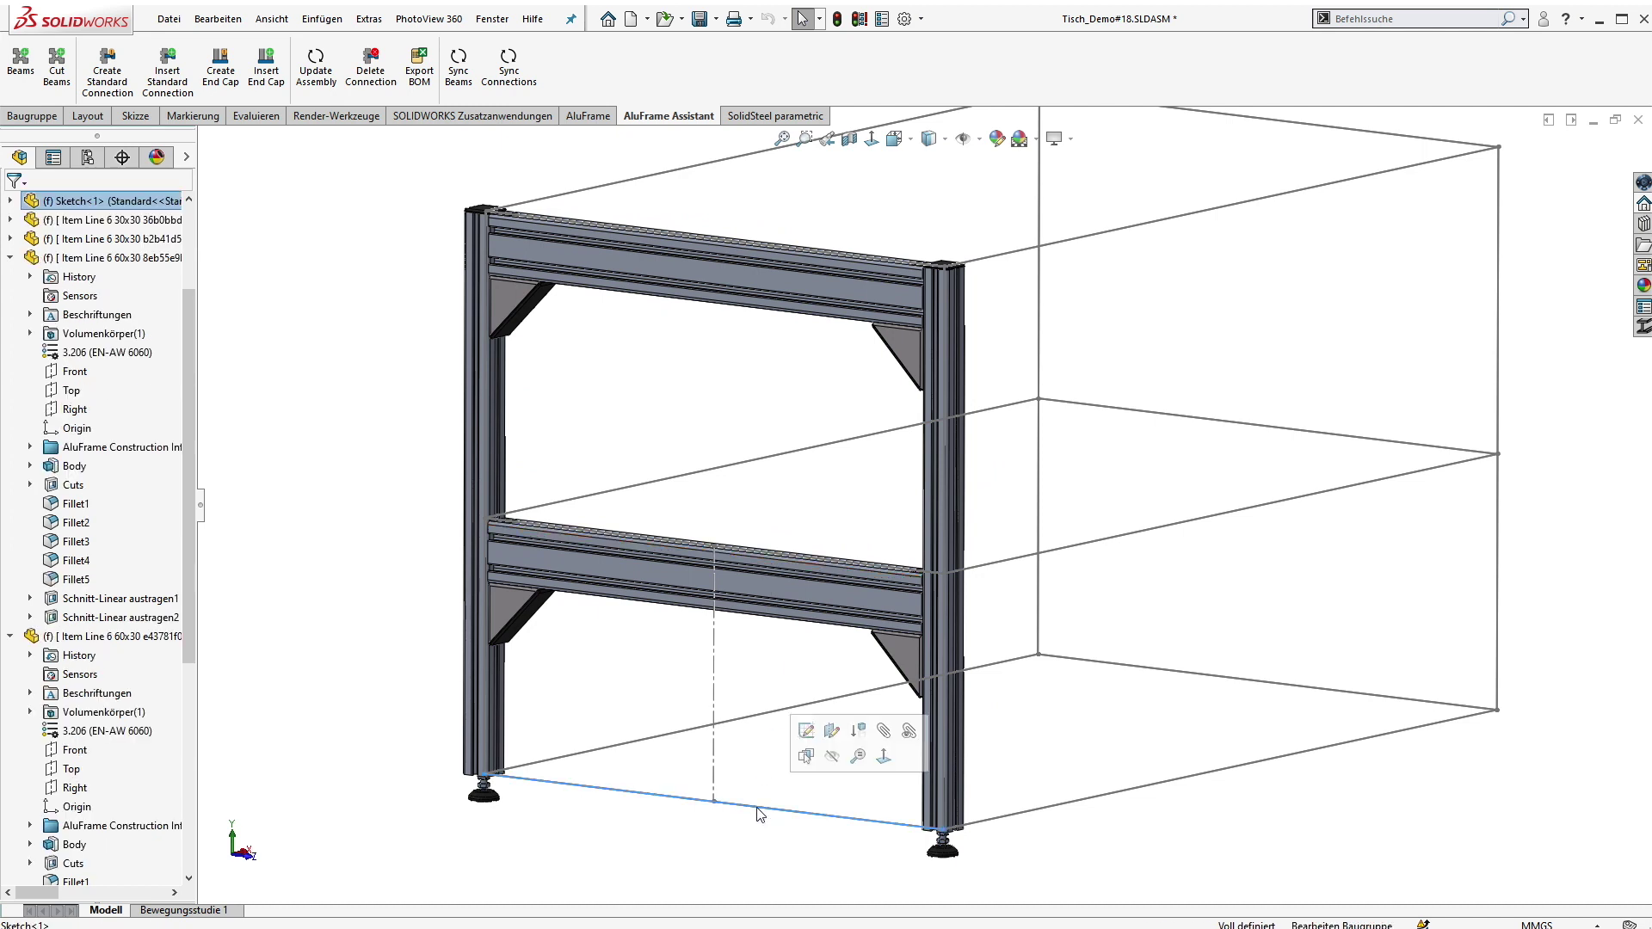
{"action": "left_click", "coordinate": [814, 738]}
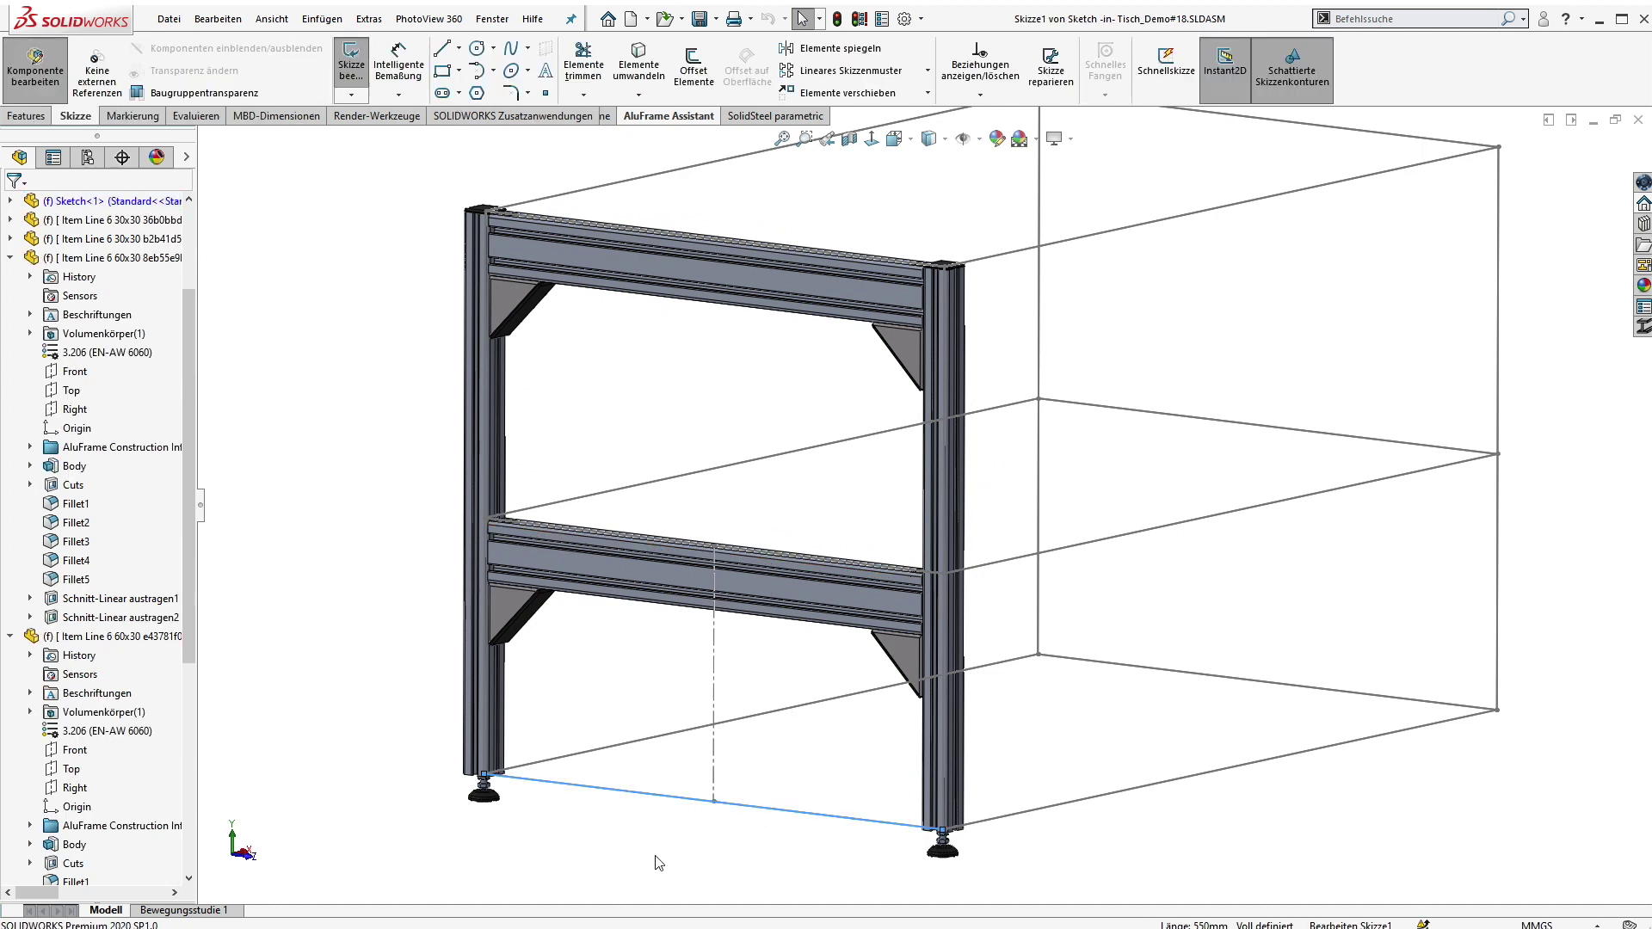
{"action": "double_click", "coordinate": [613, 839]}
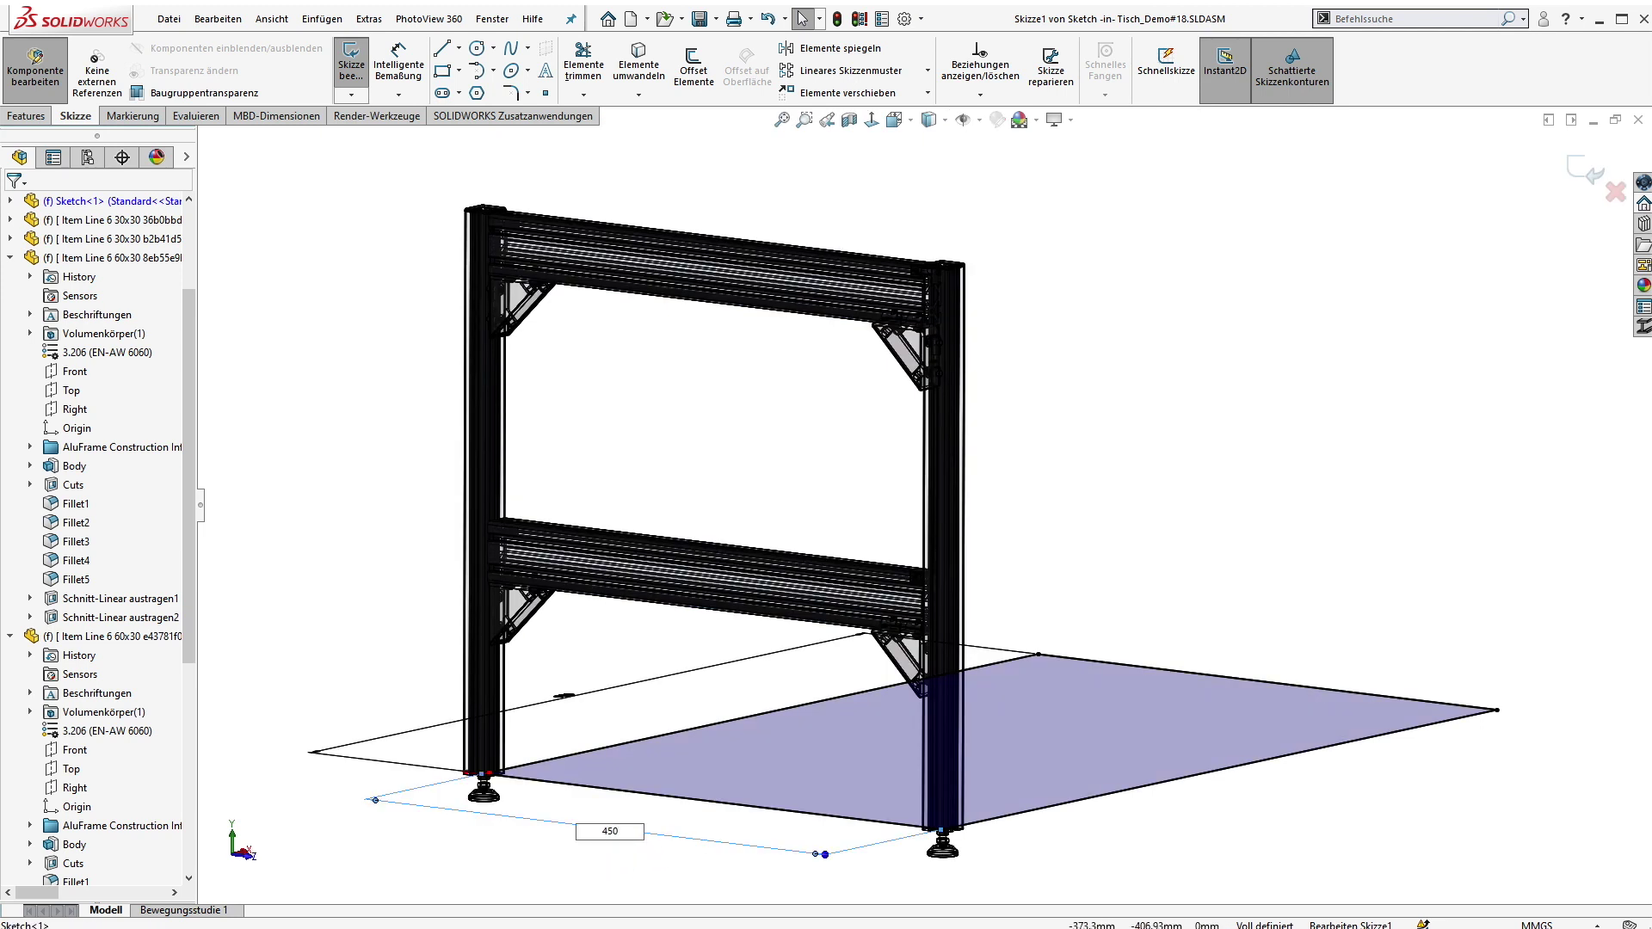
{"action": "type", "text": "450"}
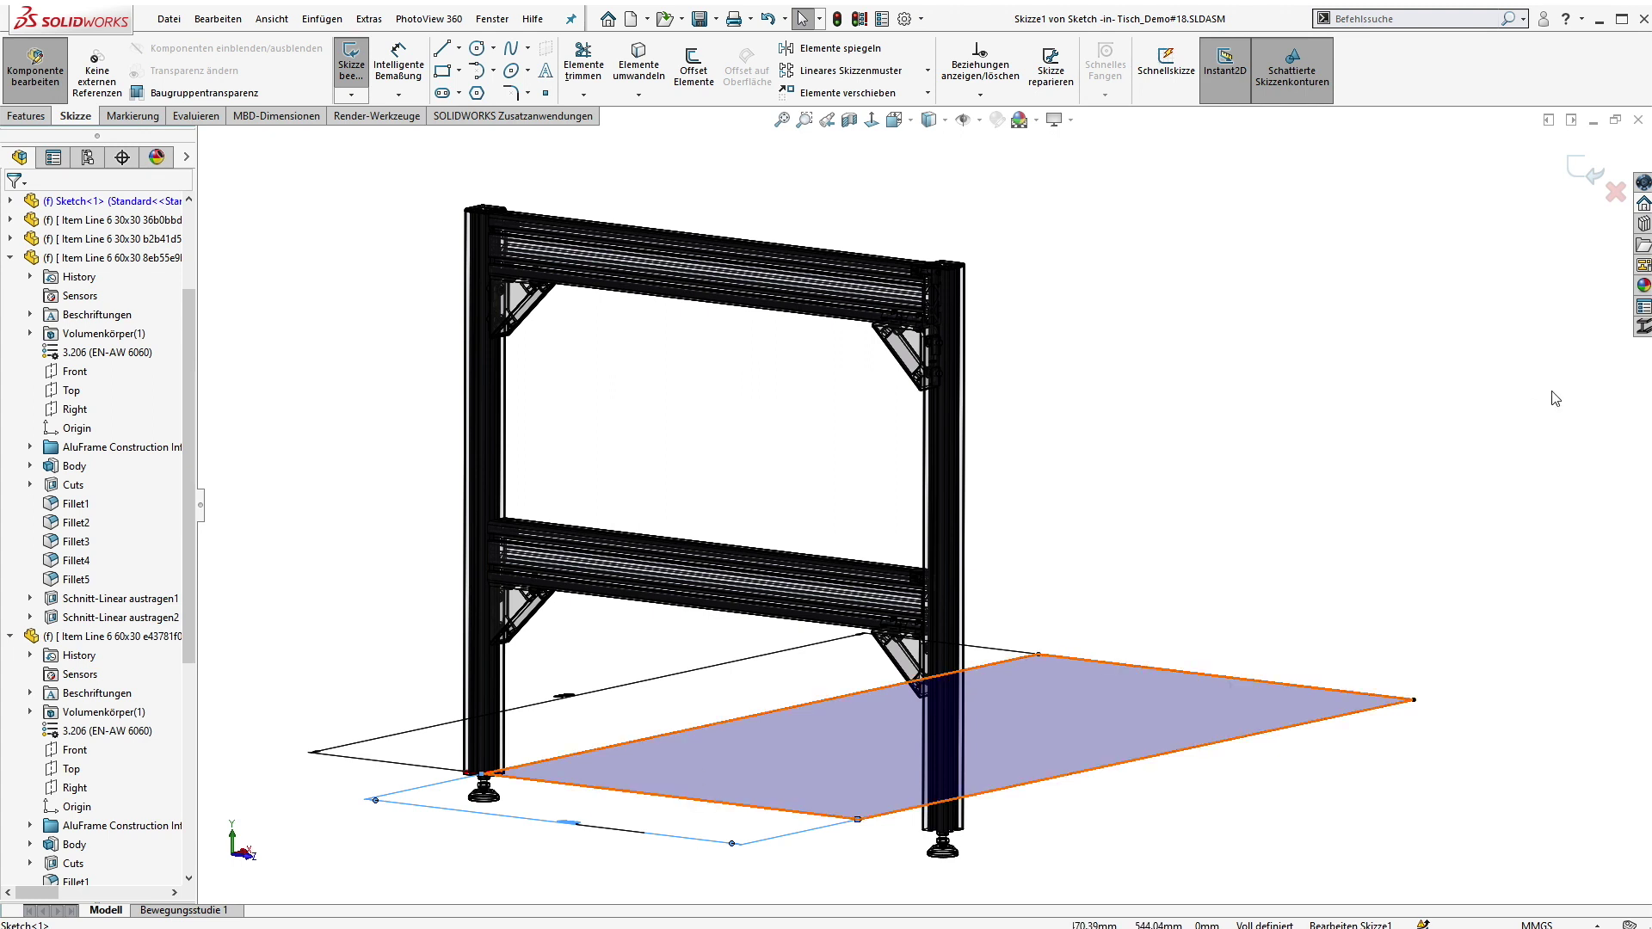
{"action": "left_click", "coordinate": [1585, 172]}
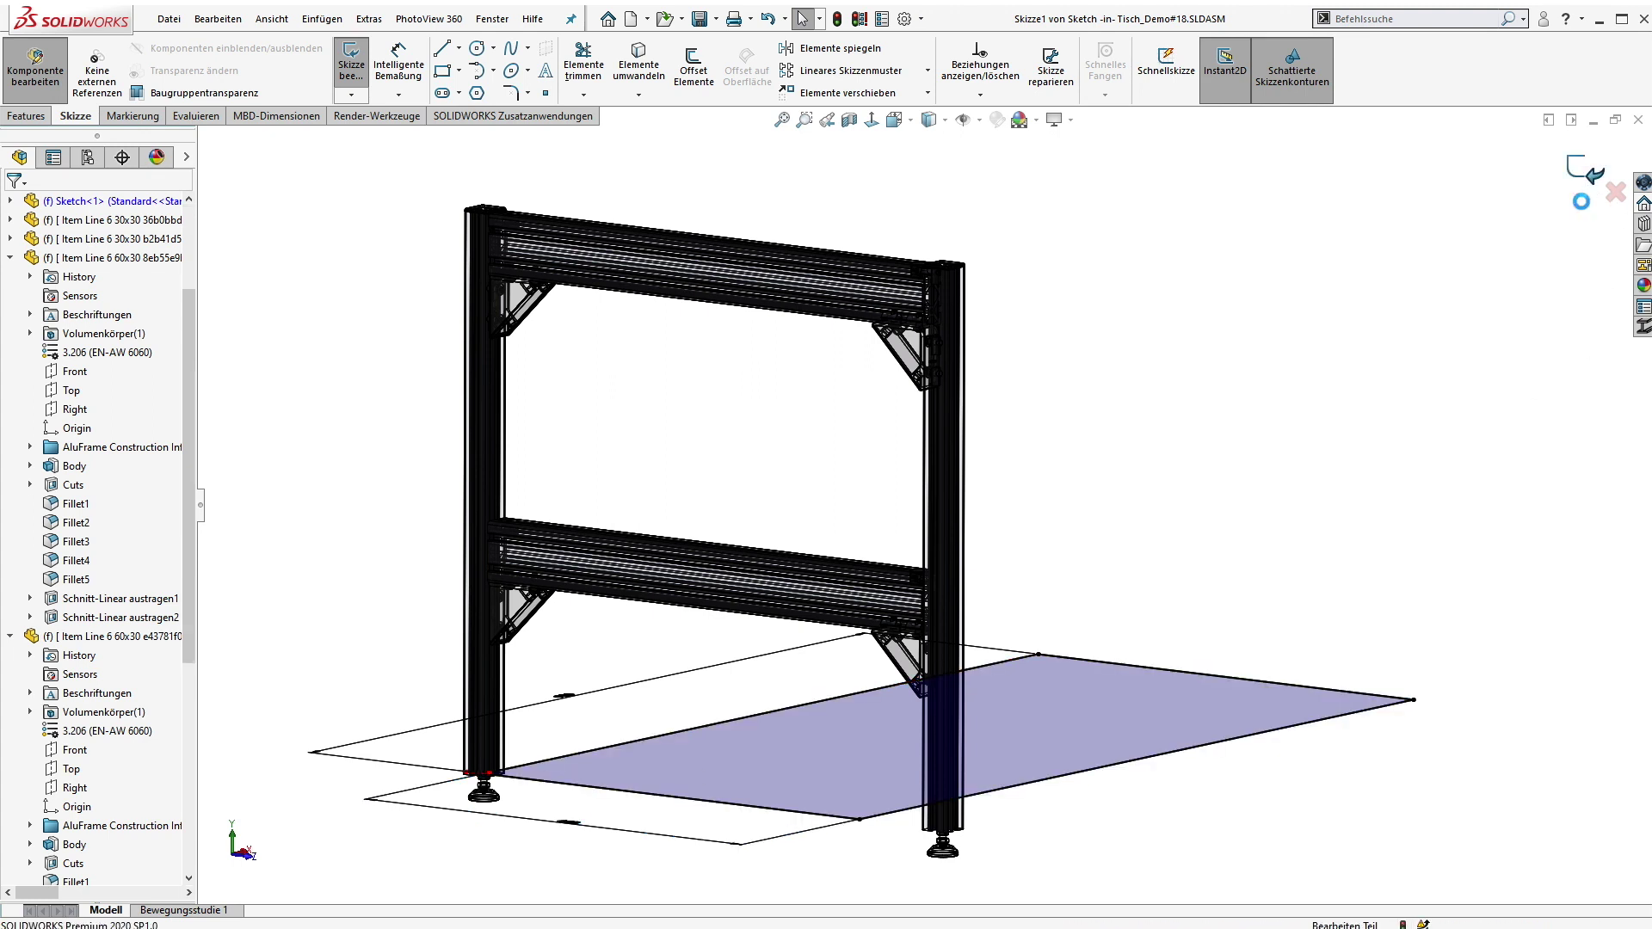
{"action": "left_click", "coordinate": [1586, 196]}
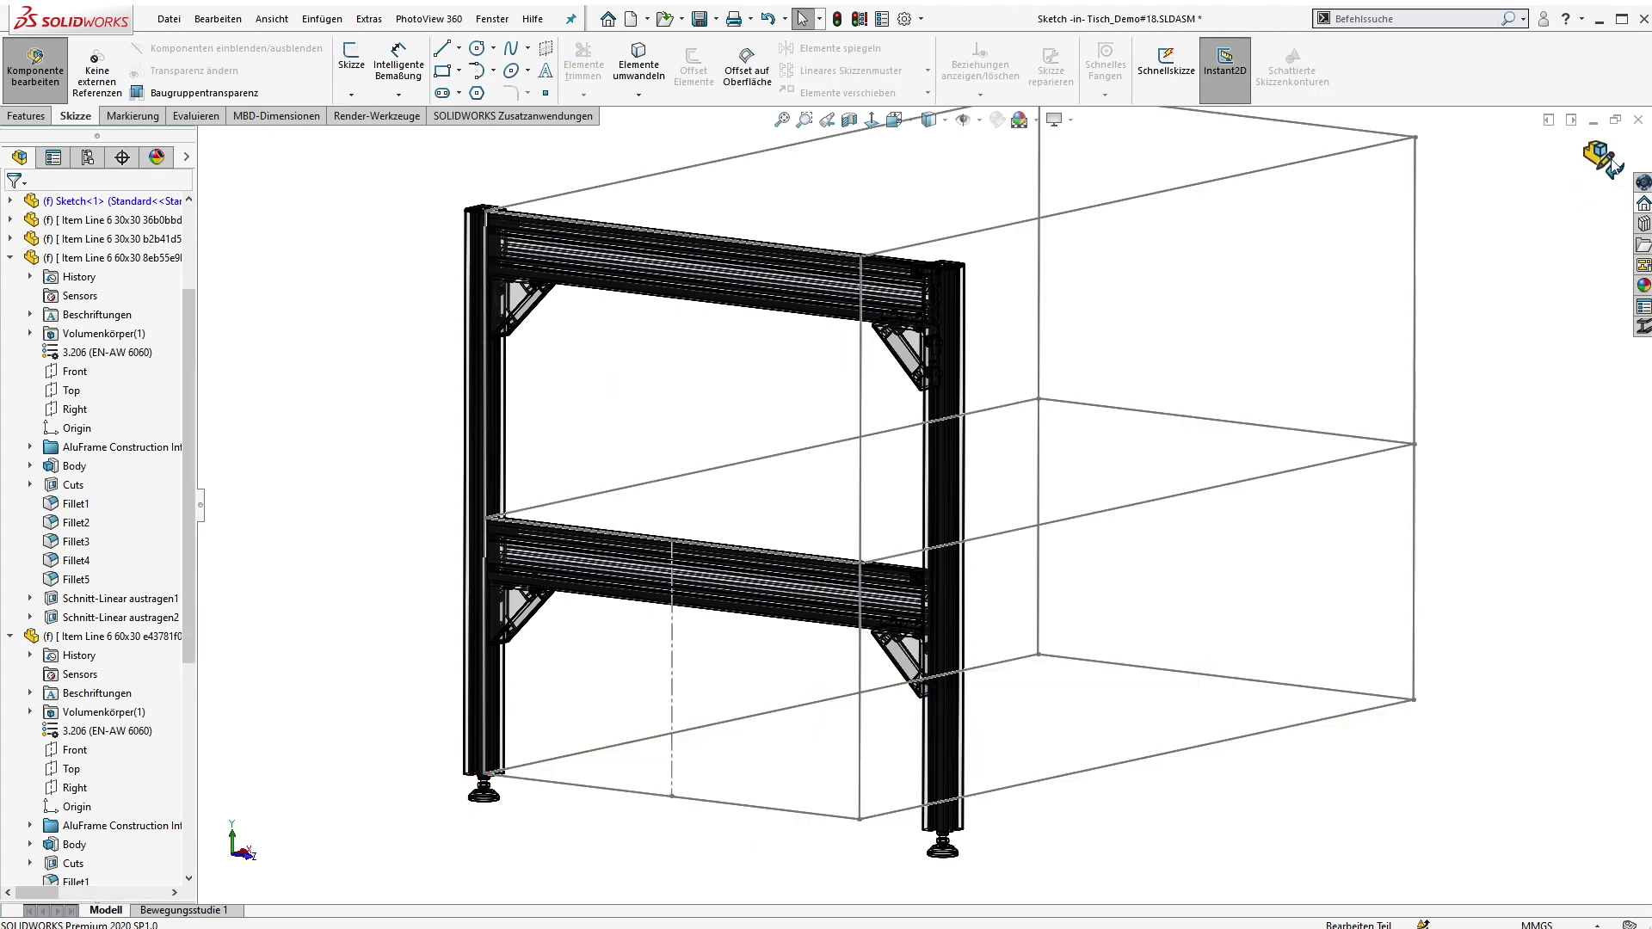
Set the overall frame height in 3D-Skizze1 to 500 mm, and return to the assembly
{"action": "left_click", "coordinate": [860, 413]}
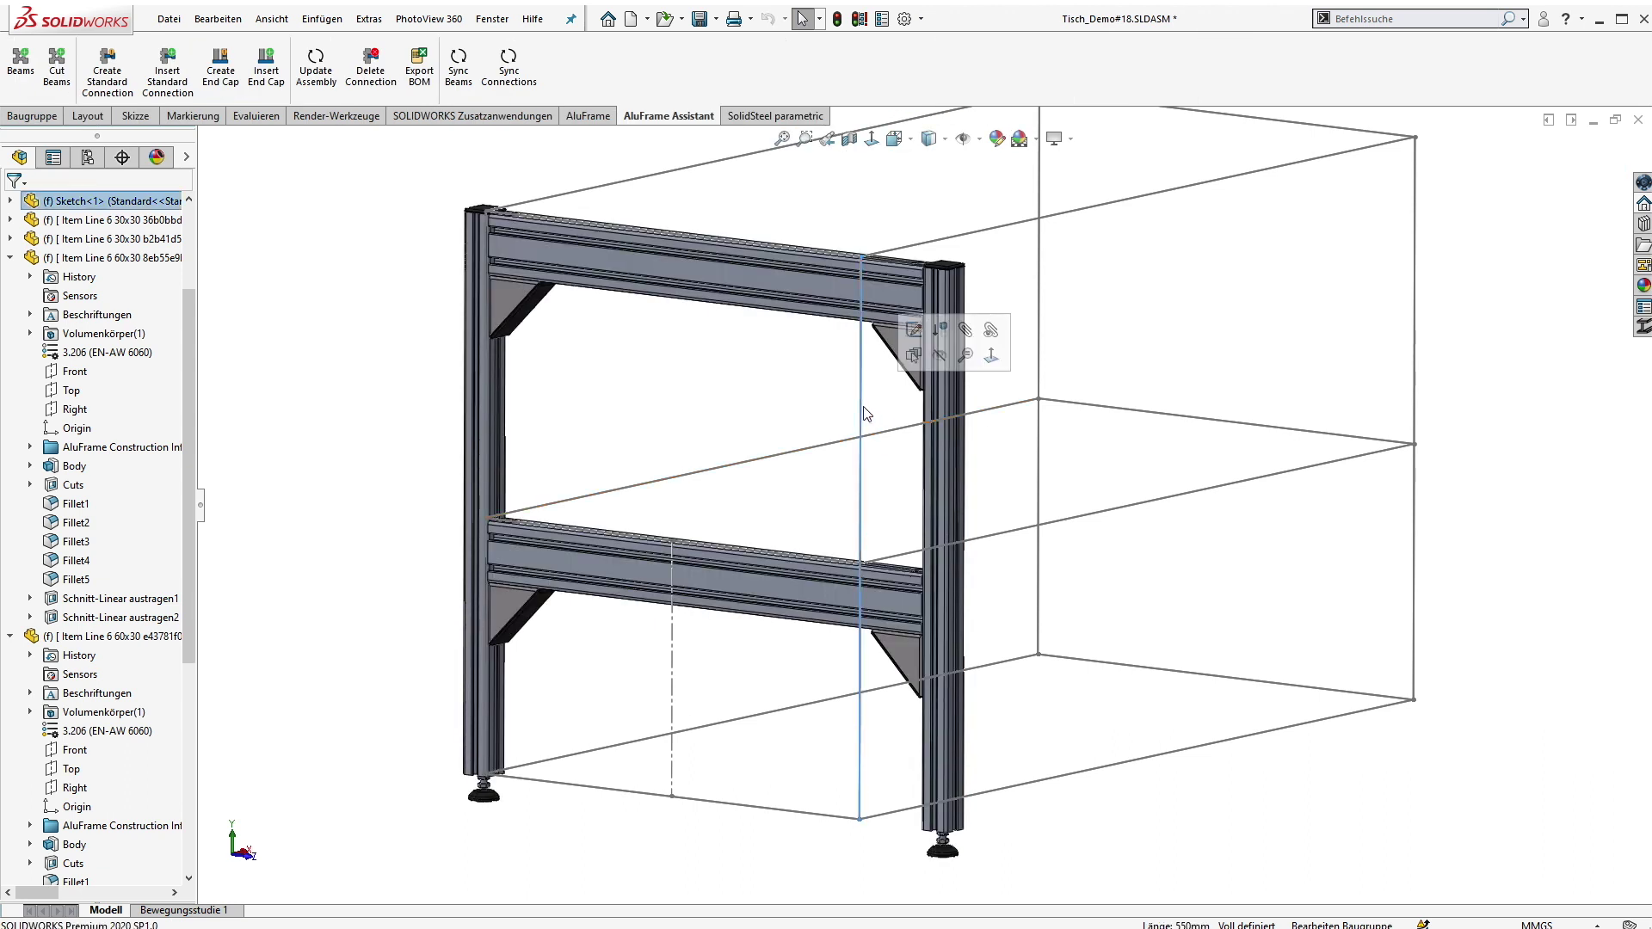
{"action": "left_click", "coordinate": [910, 329]}
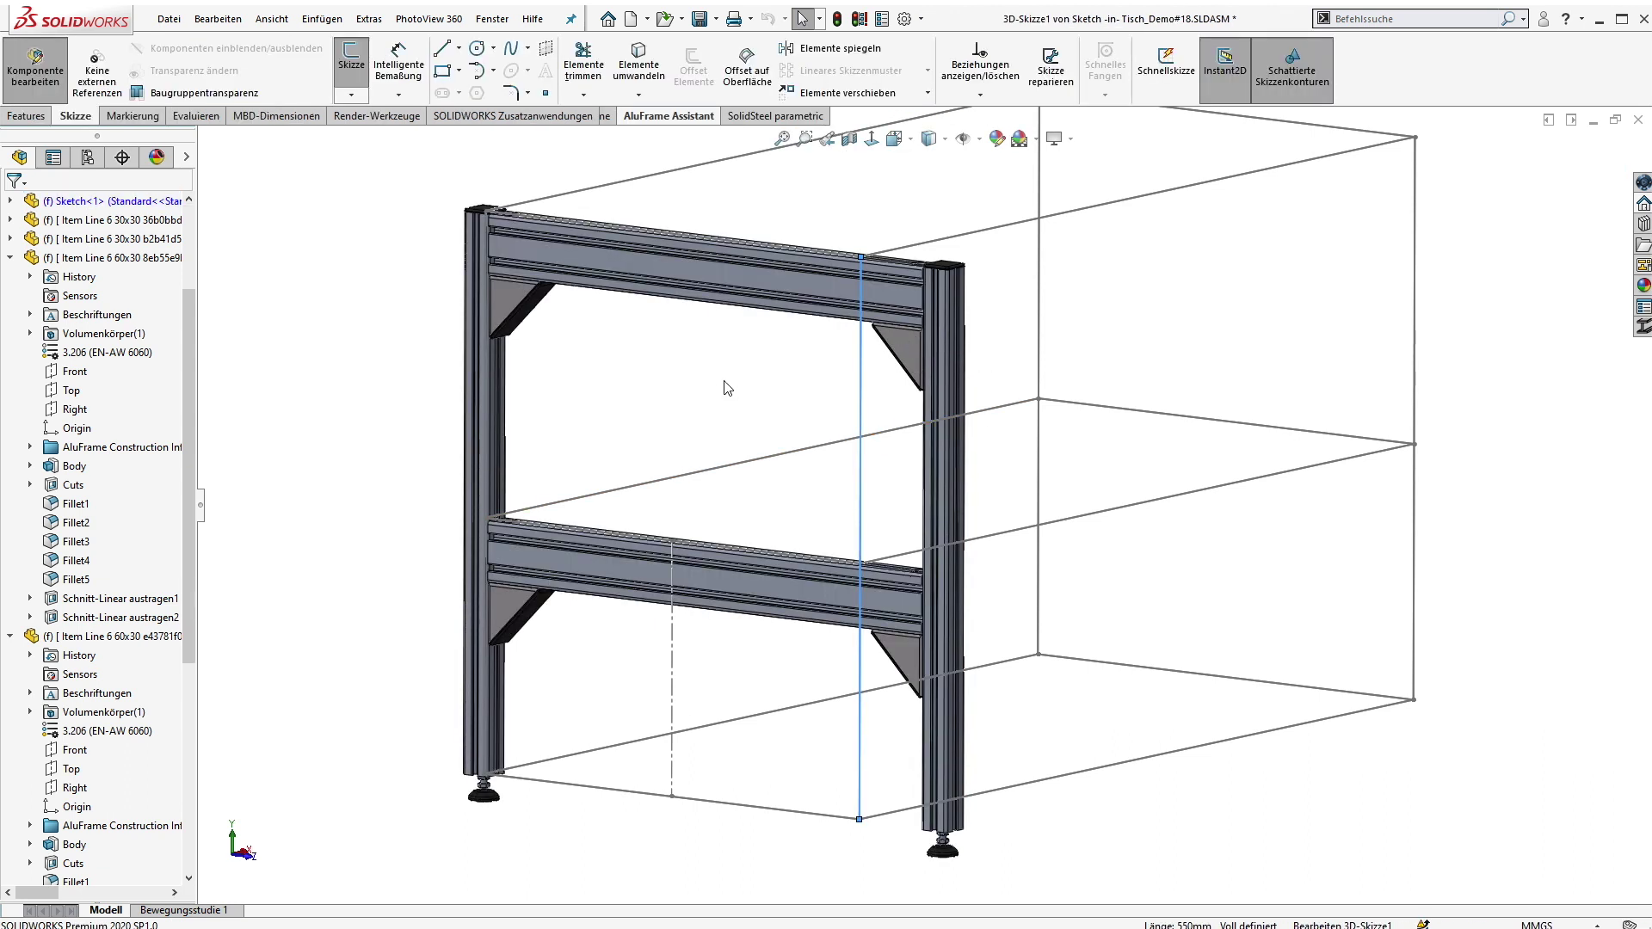
{"action": "left_click", "coordinate": [323, 514]}
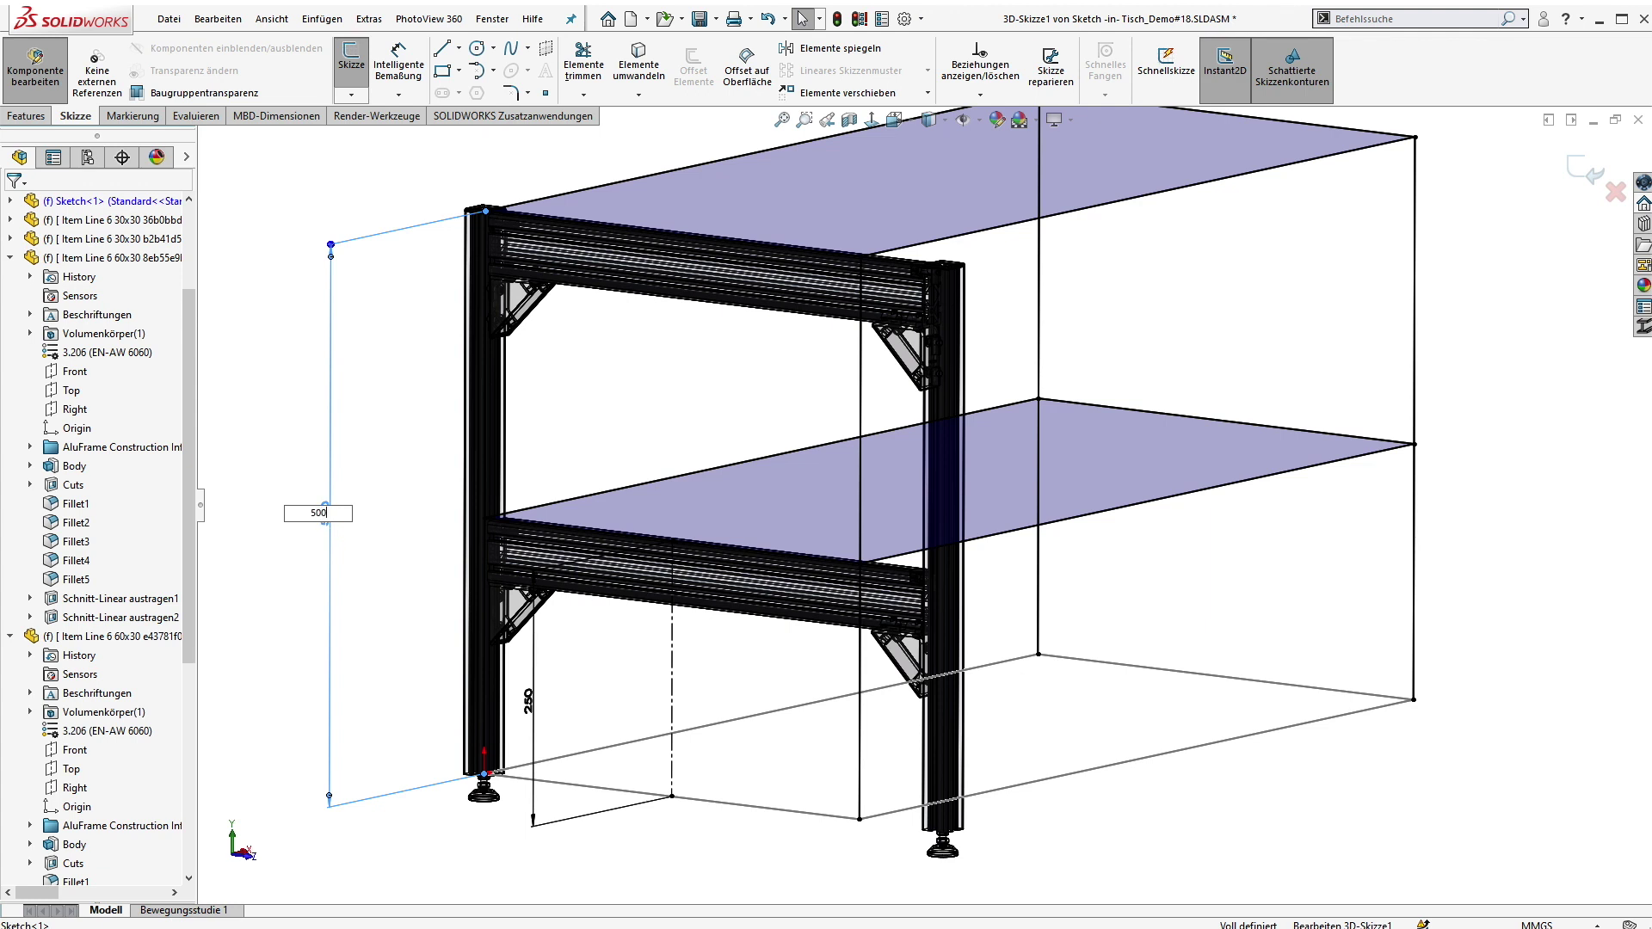
{"action": "type", "text": "500"}
{"action": "key", "text": "Return"}
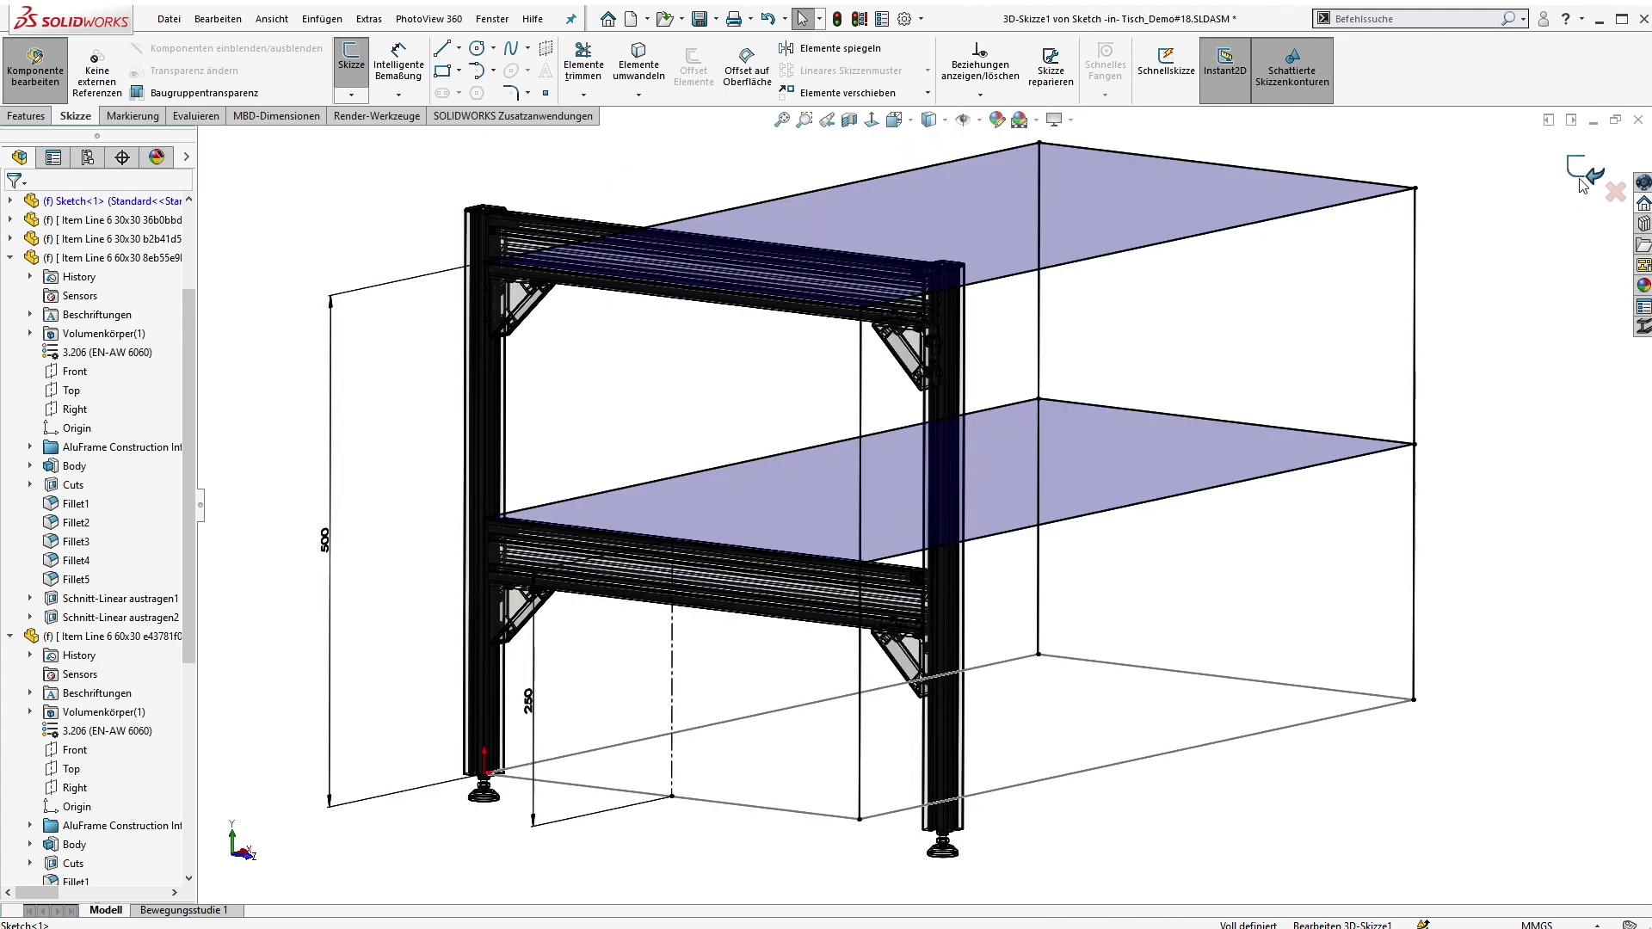
{"action": "left_click", "coordinate": [1581, 179]}
{"action": "left_click", "coordinate": [1583, 177]}
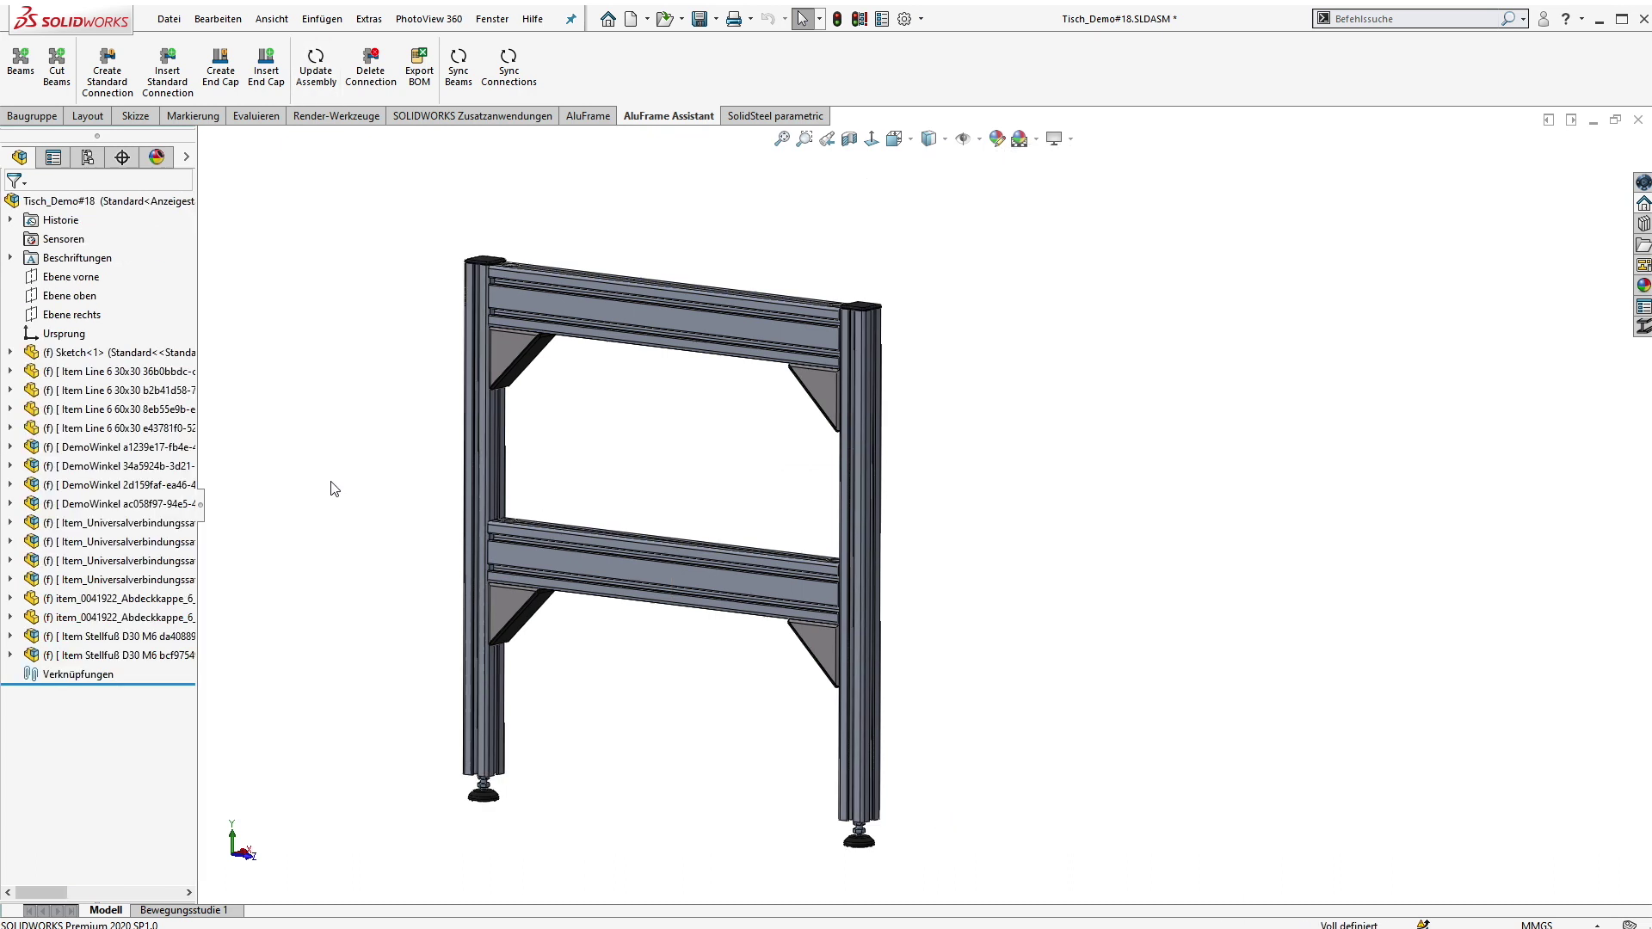
Examine the frame's upper crossbeam from several sides, checking the end caps, universal connectors and angle brackets at both posts
{"action": "key", "text": "Left"}
{"action": "key", "text": "Left"}
{"action": "key", "text": "Left"}
{"action": "key", "text": "Left"}
{"action": "key", "text": "Left"}
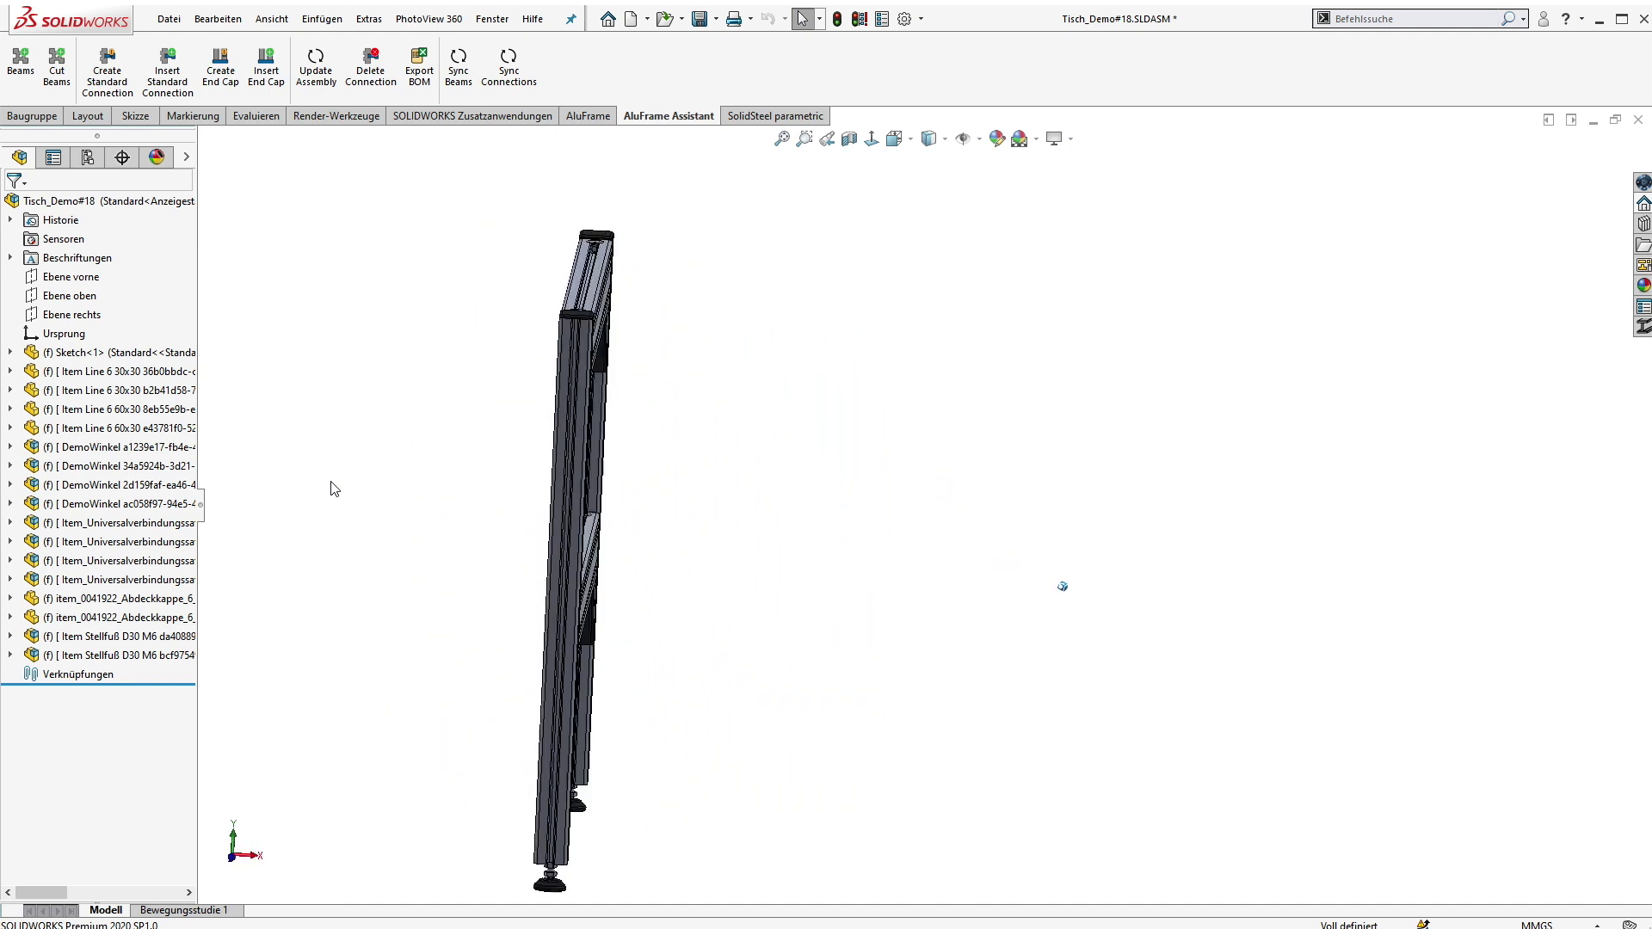
{"action": "key", "text": "Left"}
{"action": "key", "text": "Left"}
{"action": "key", "text": "Left"}
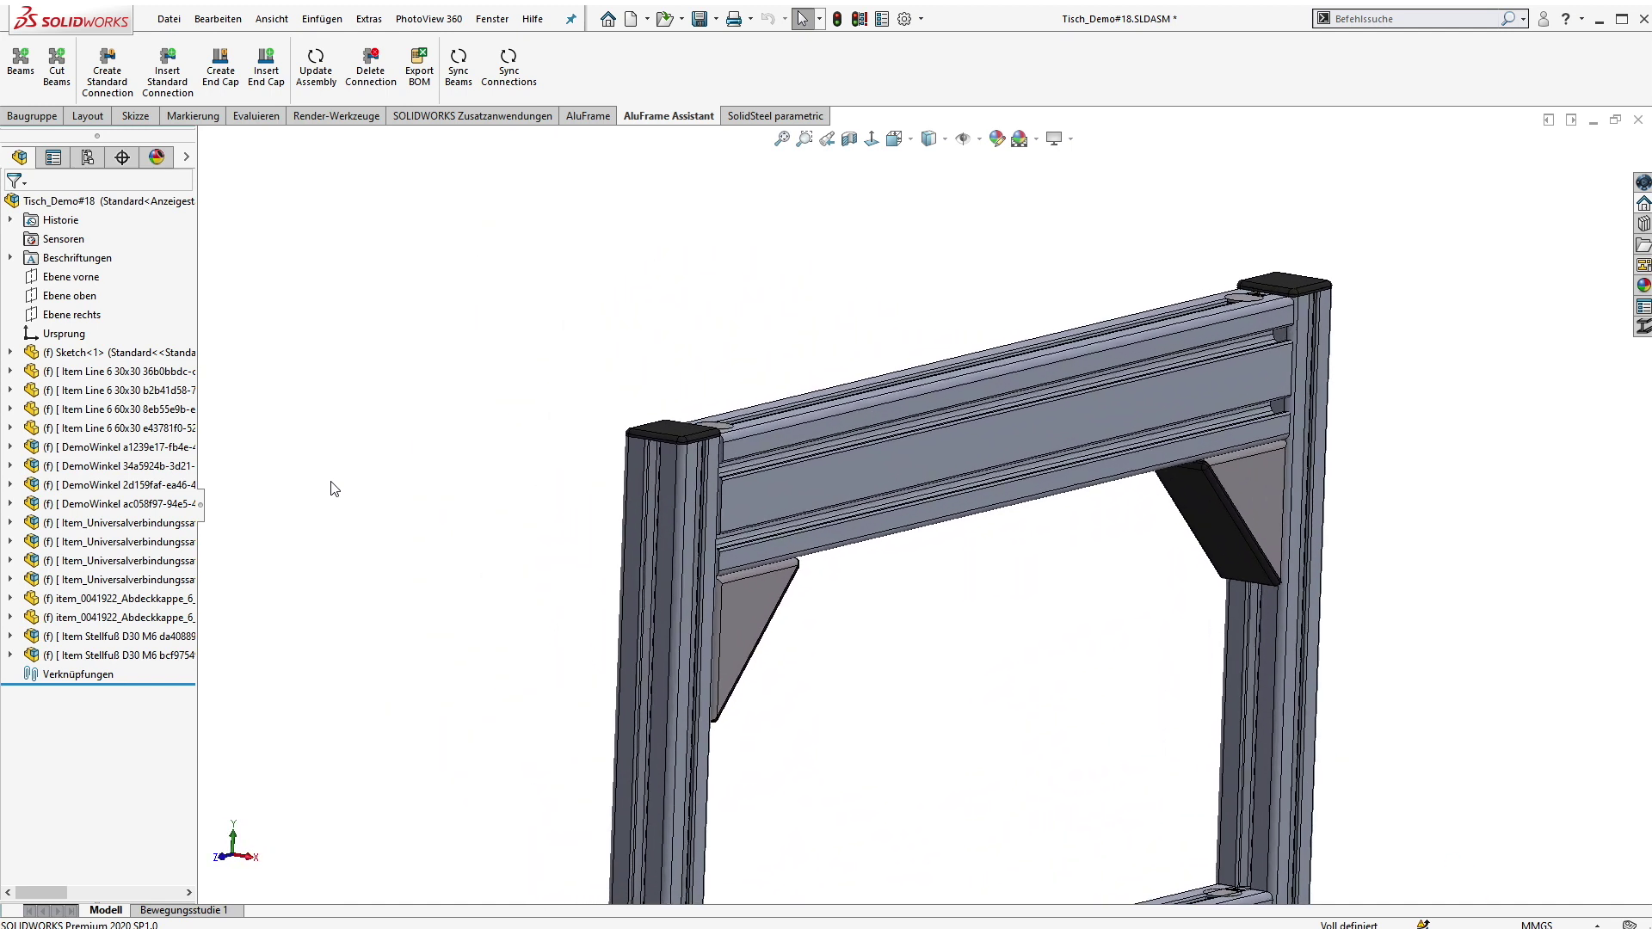
{"action": "key", "text": "Left"}
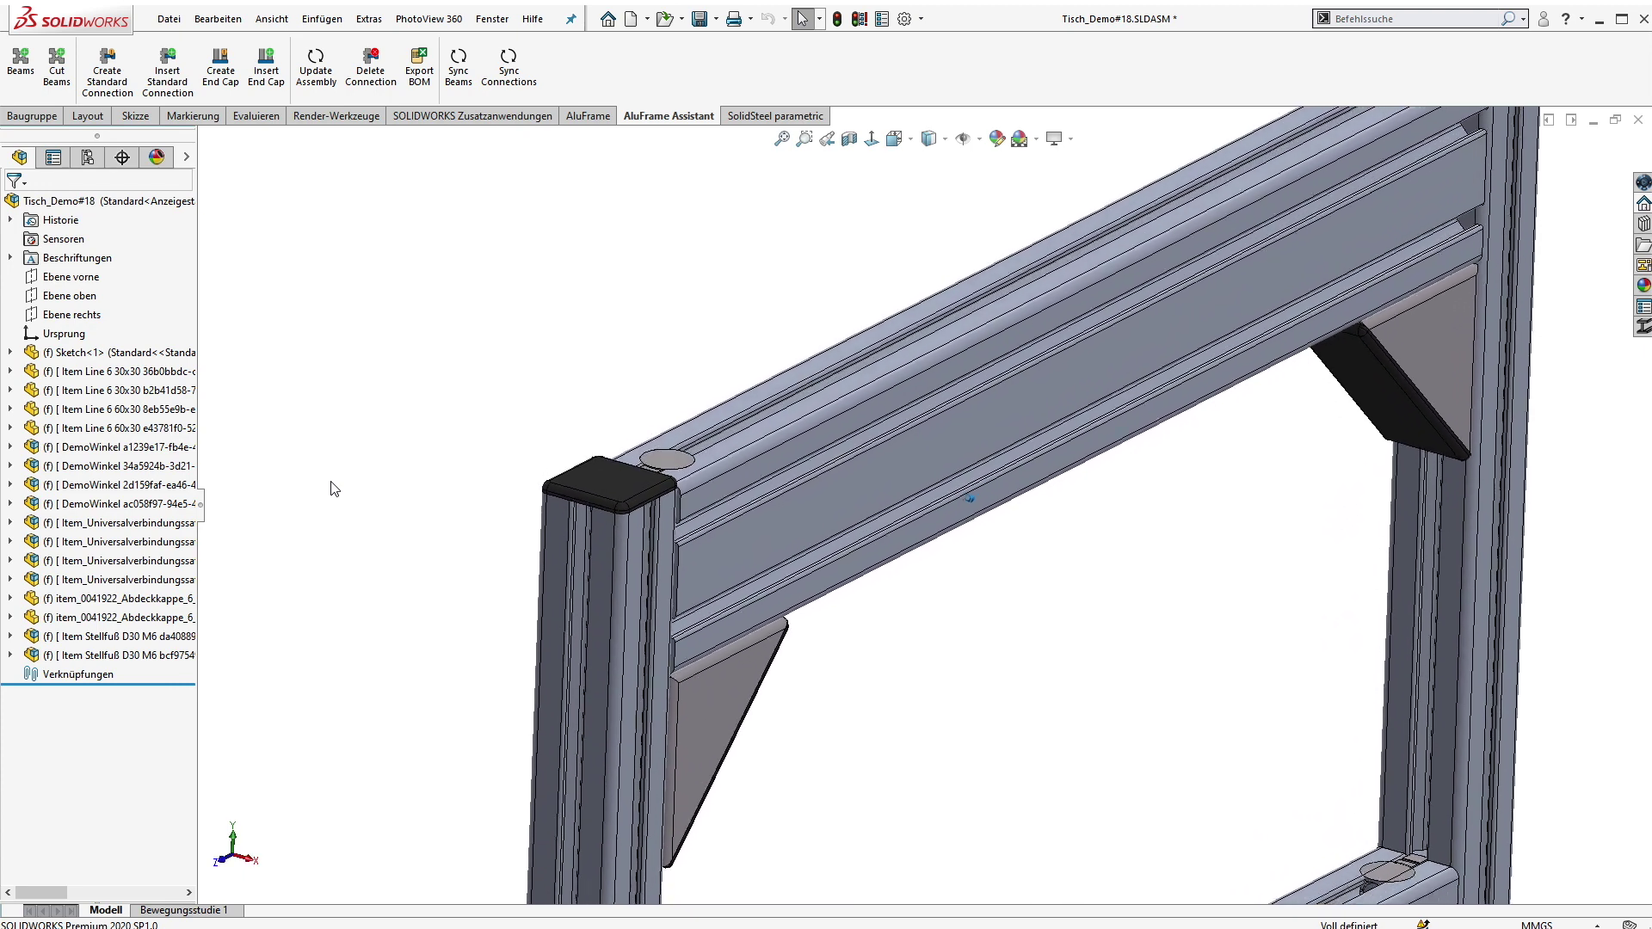
{"action": "key", "text": "Left"}
{"action": "key", "text": "Left"}
{"action": "key", "text": "Left"}
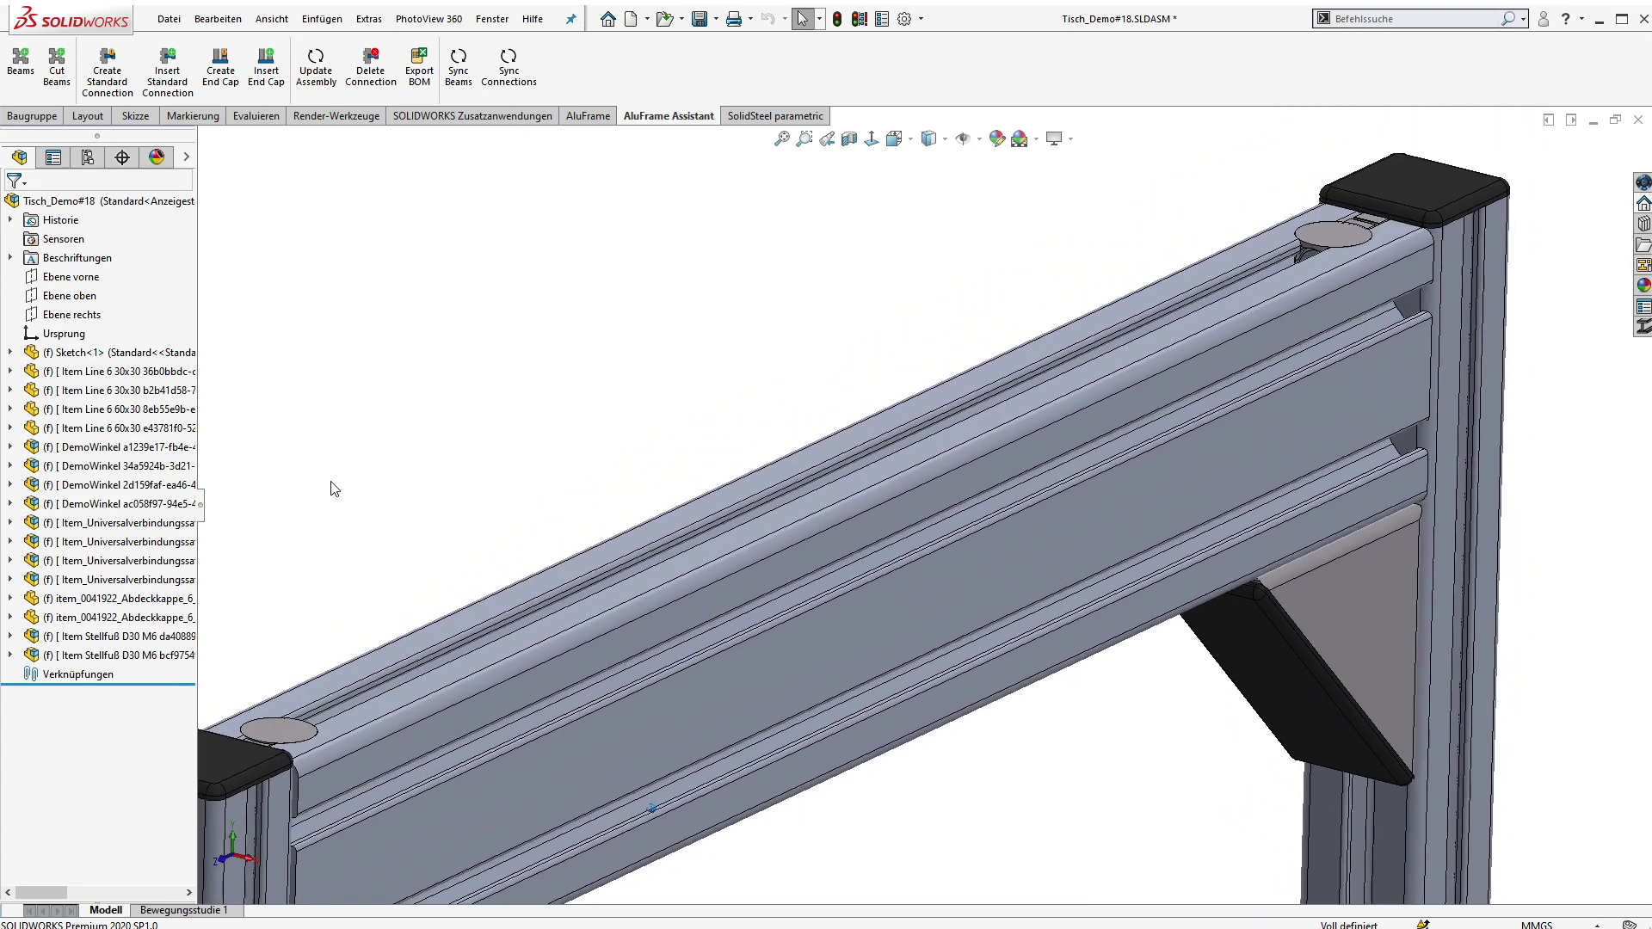
{"action": "key", "text": "Right"}
{"action": "key", "text": "Right"}
{"action": "key", "text": "Right"}
{"action": "key", "text": "Right"}
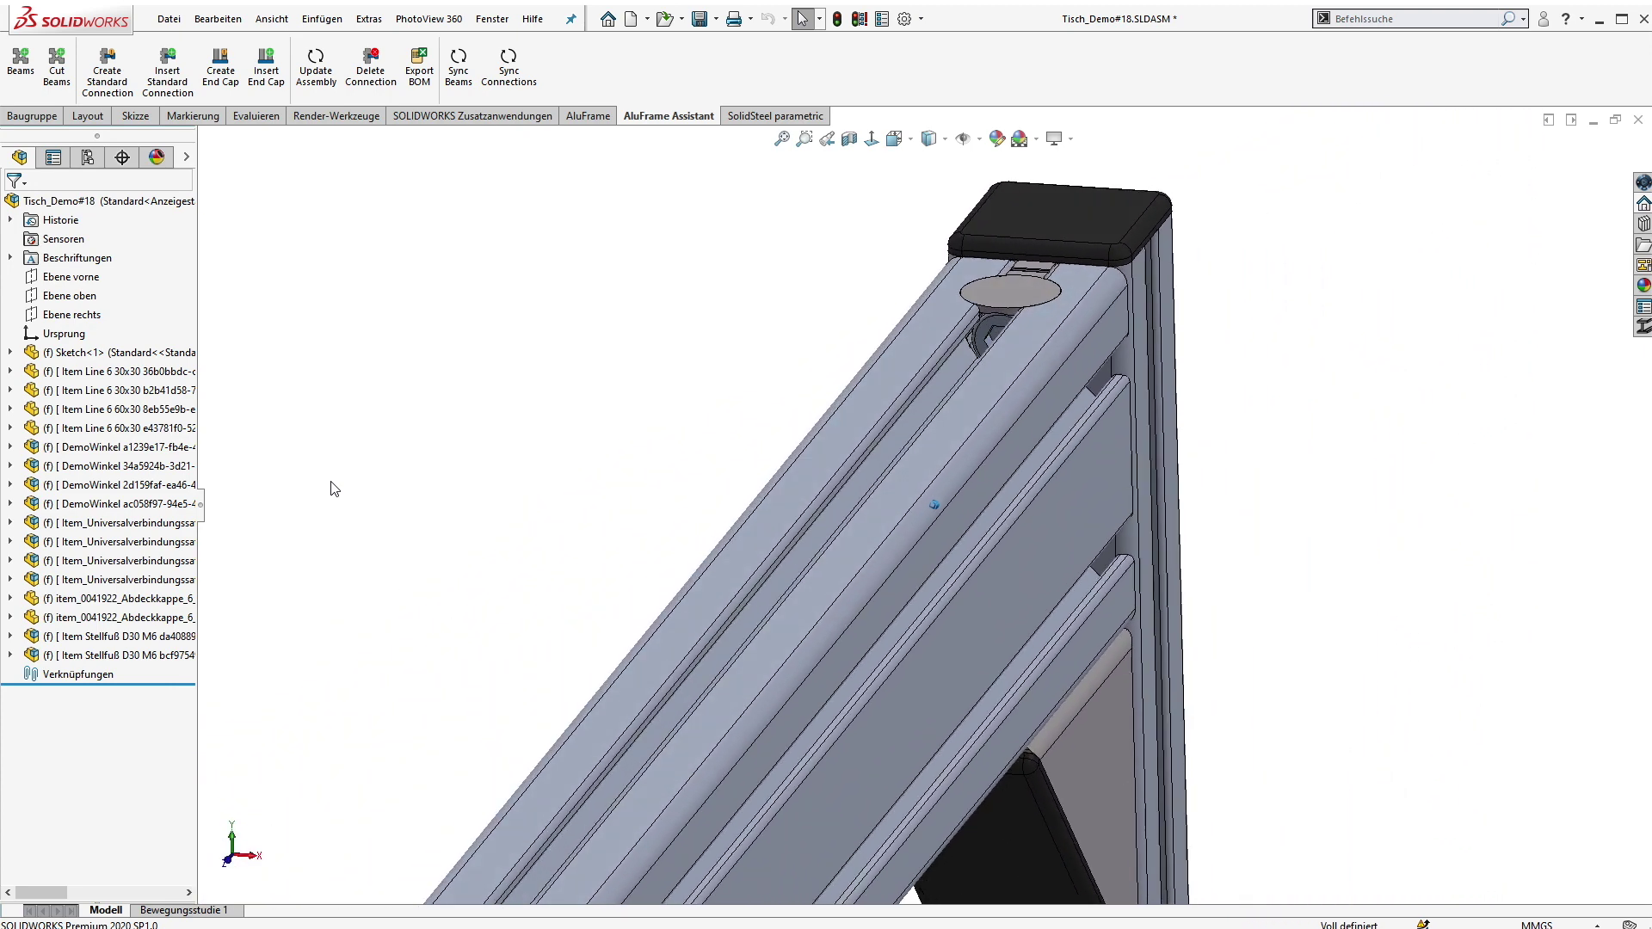
{"action": "key", "text": "Right"}
{"action": "key", "text": "Right"}
{"action": "key", "text": "Right"}
{"action": "key", "text": "Right"}
{"action": "key", "text": "Right"}
{"action": "key", "text": "Right"}
{"action": "key", "text": "Right"}
{"action": "key", "text": "Right"}
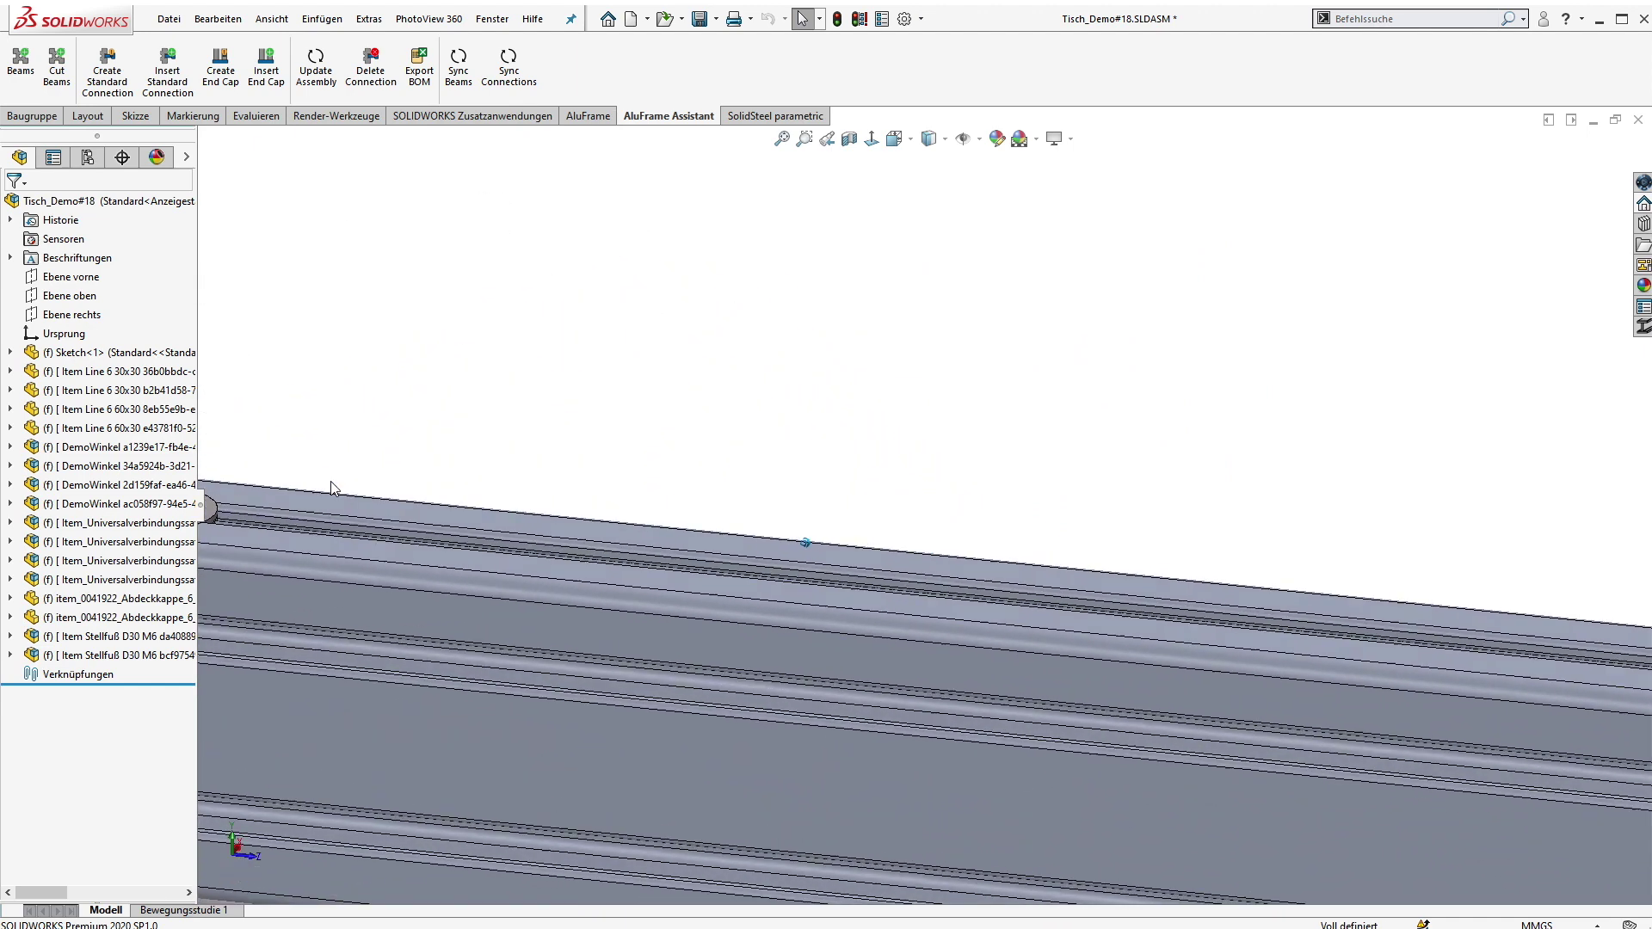
{"action": "key", "text": "Left"}
{"action": "key", "text": "Left"}
{"action": "key", "text": "Left"}
{"action": "key", "text": "Left"}
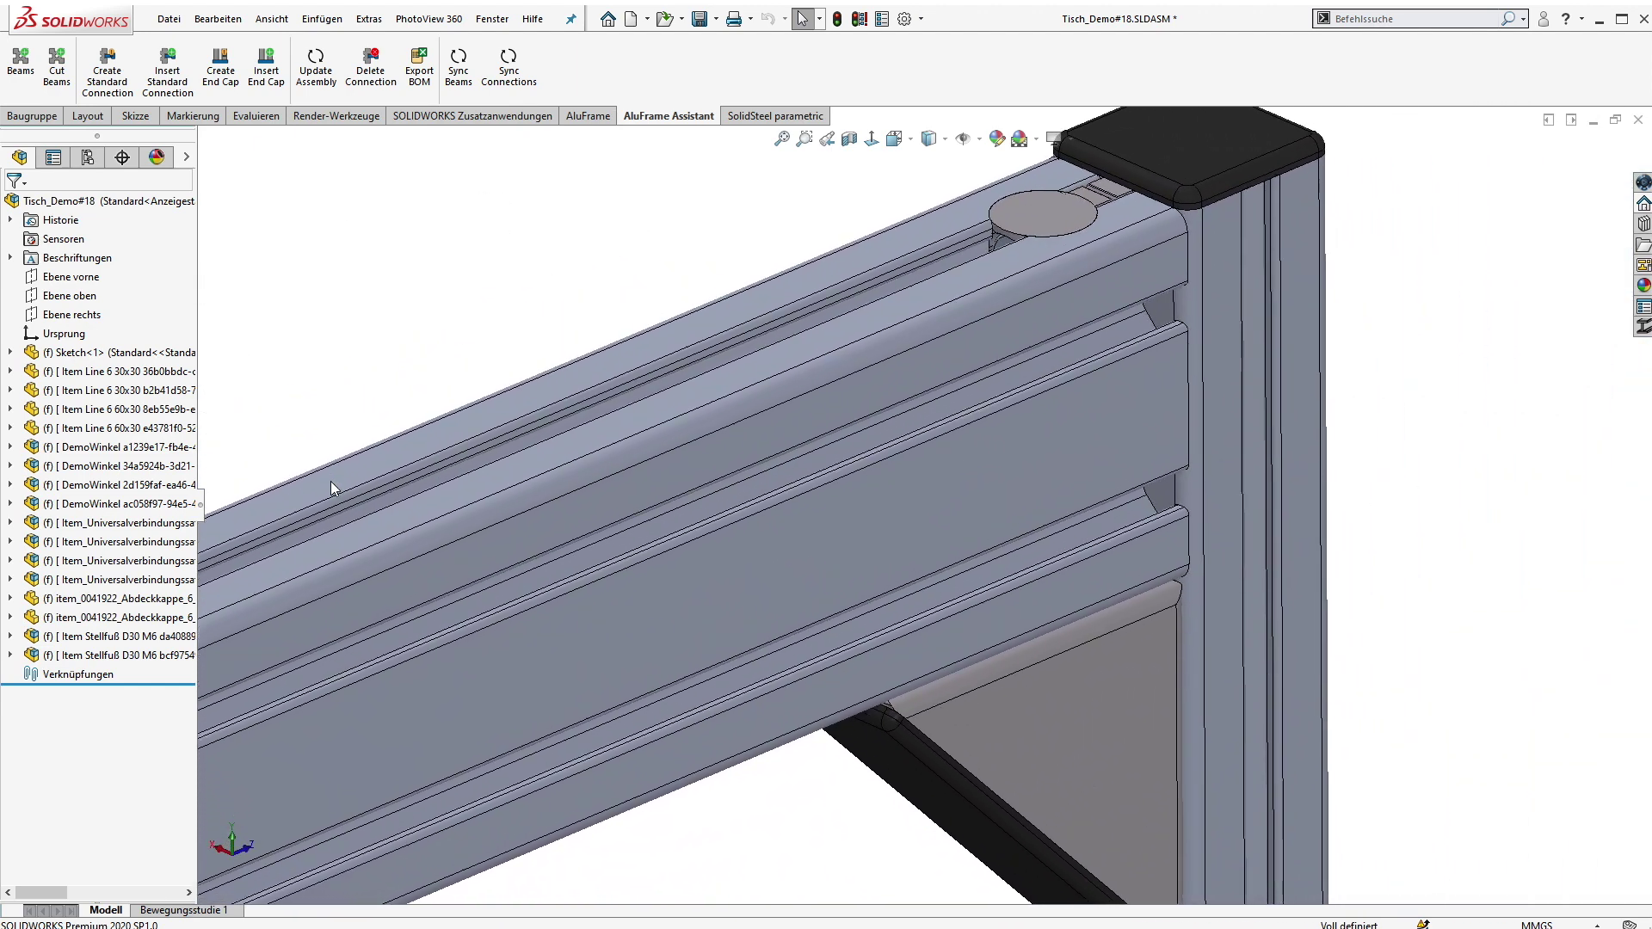
Examine the middle crossbeam's joint along the post, and compare it with the connector and bracket at the upper corner
{"action": "key", "text": "ctrl+Up"}
{"action": "key", "text": "ctrl+Up"}
{"action": "key", "text": "ctrl+Up"}
{"action": "key", "text": "ctrl+Up"}
{"action": "key", "text": "ctrl+Up"}
{"action": "key", "text": "ctrl+Up"}
{"action": "key", "text": "ctrl+Up"}
{"action": "key", "text": "ctrl+Up"}
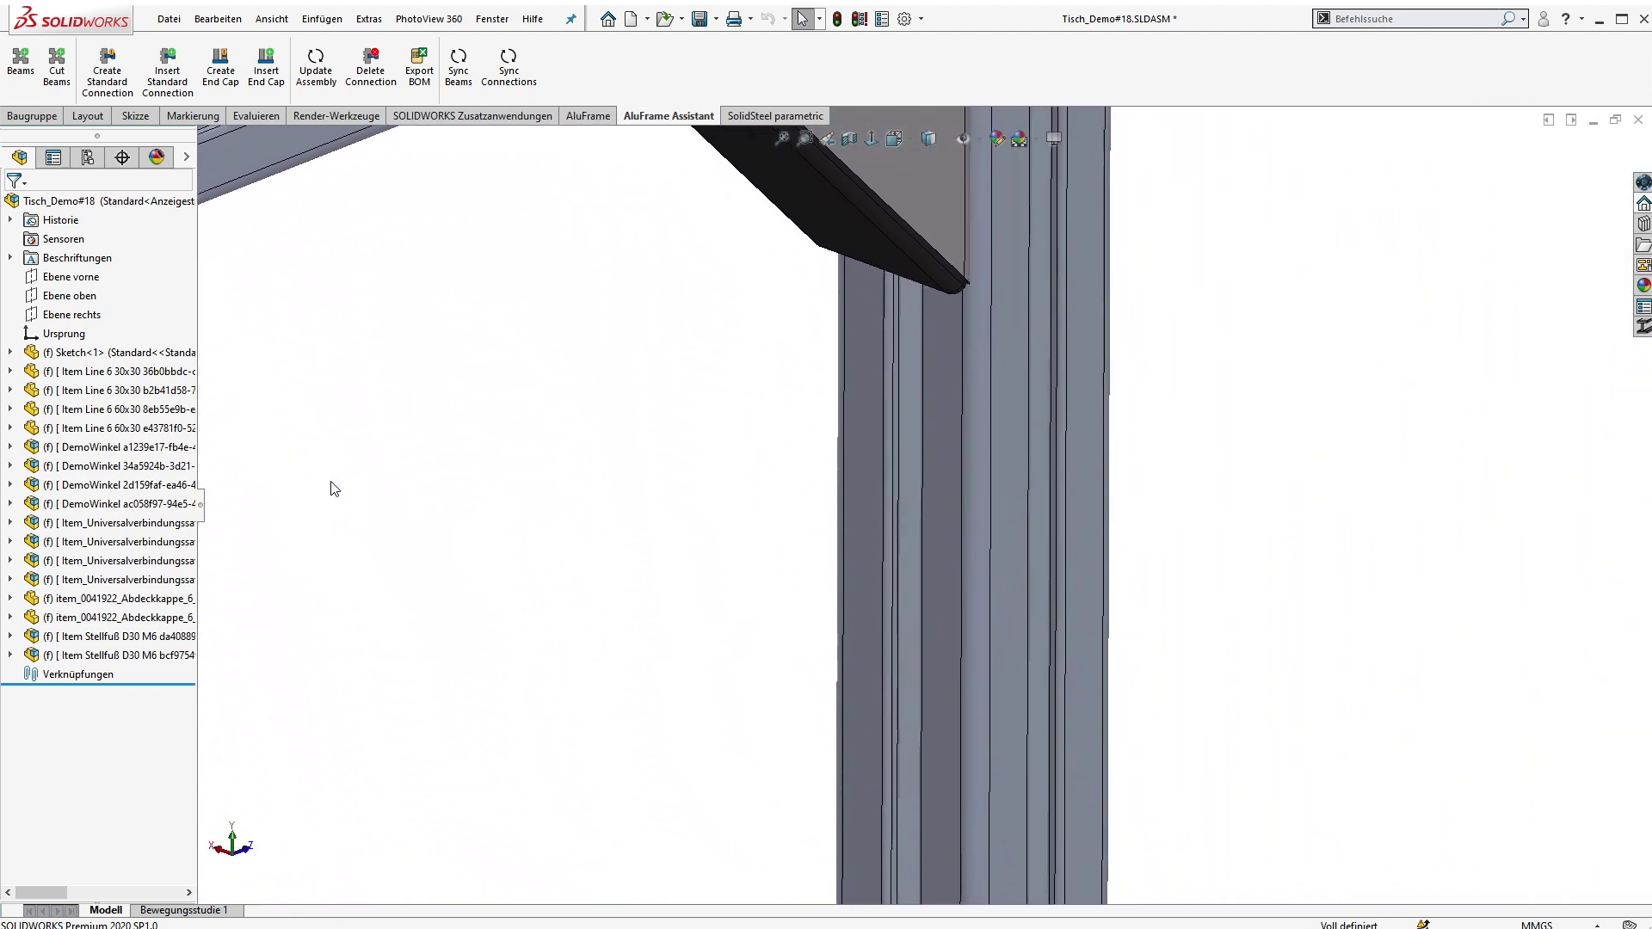
{"action": "key", "text": "Up"}
{"action": "key", "text": "Up"}
{"action": "key", "text": "Up"}
{"action": "key", "text": "Up"}
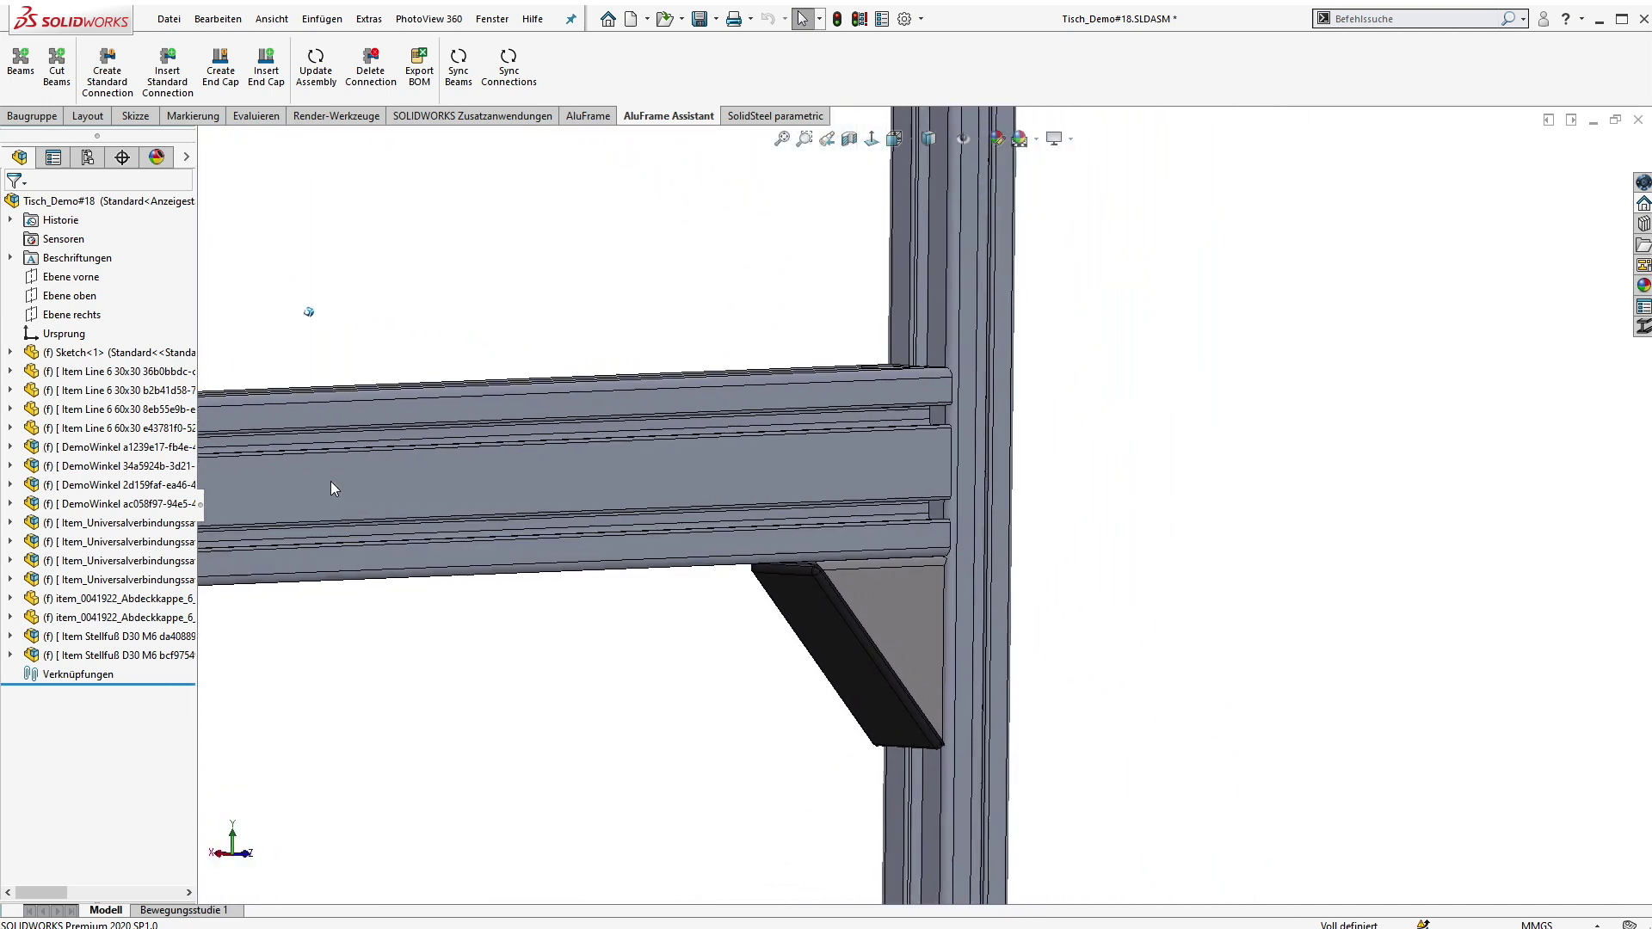
{"action": "key", "text": "Down"}
{"action": "key", "text": "Down"}
{"action": "key", "text": "Down"}
{"action": "key", "text": "Down"}
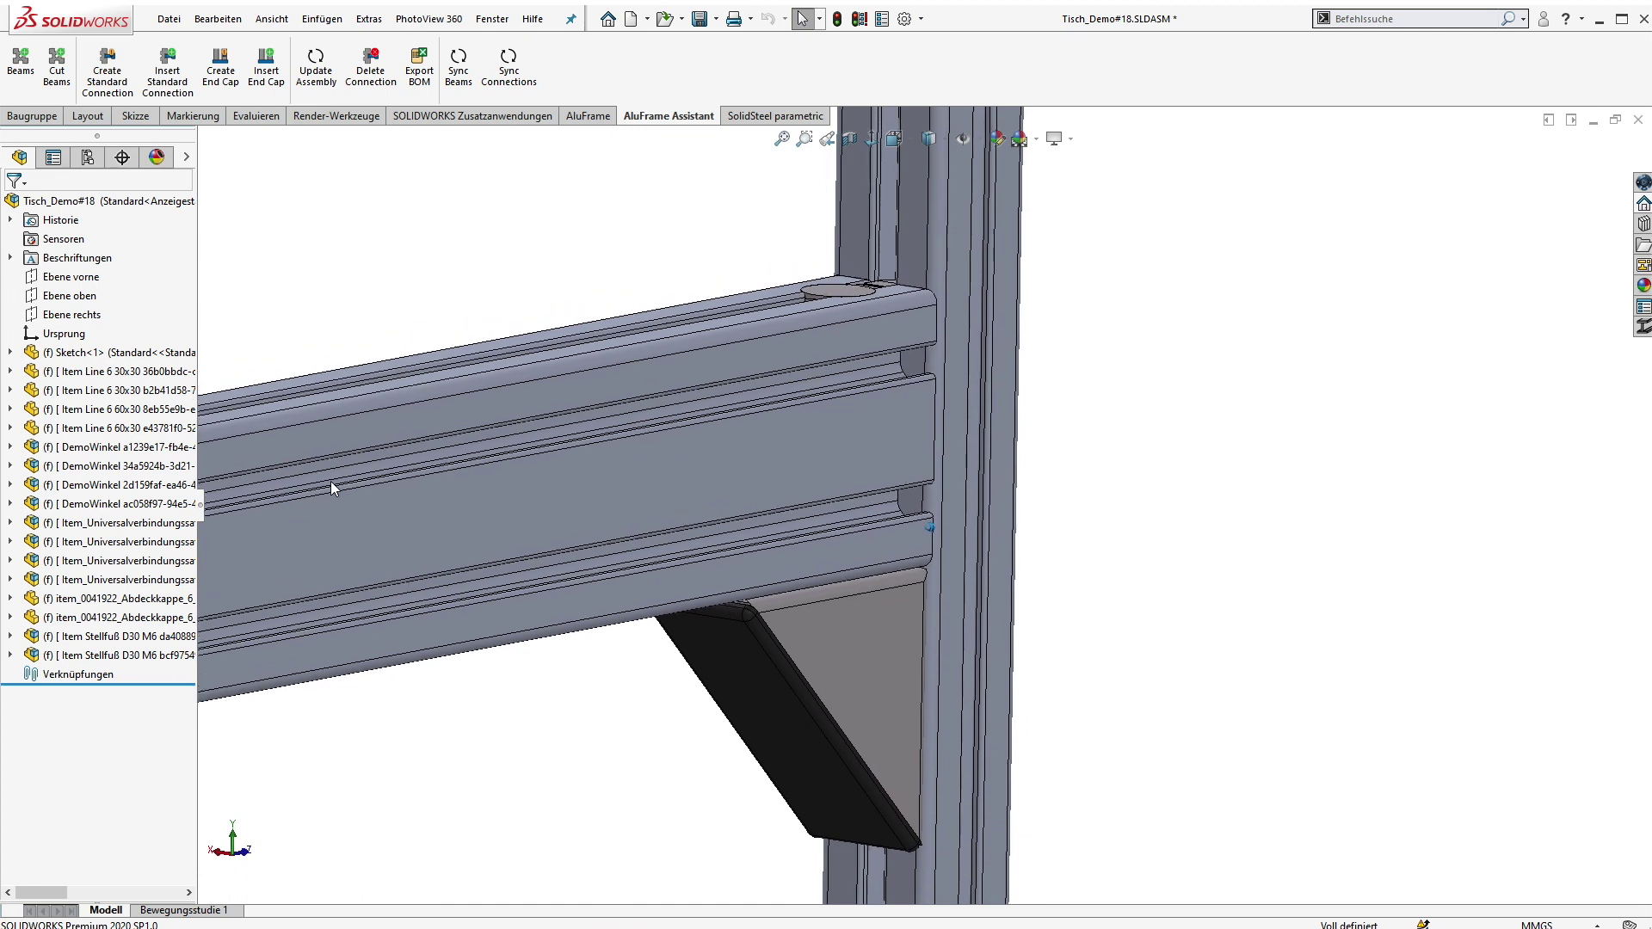
{"action": "key", "text": "Down"}
{"action": "key", "text": "Down"}
{"action": "key", "text": "Down"}
{"action": "key", "text": "Down"}
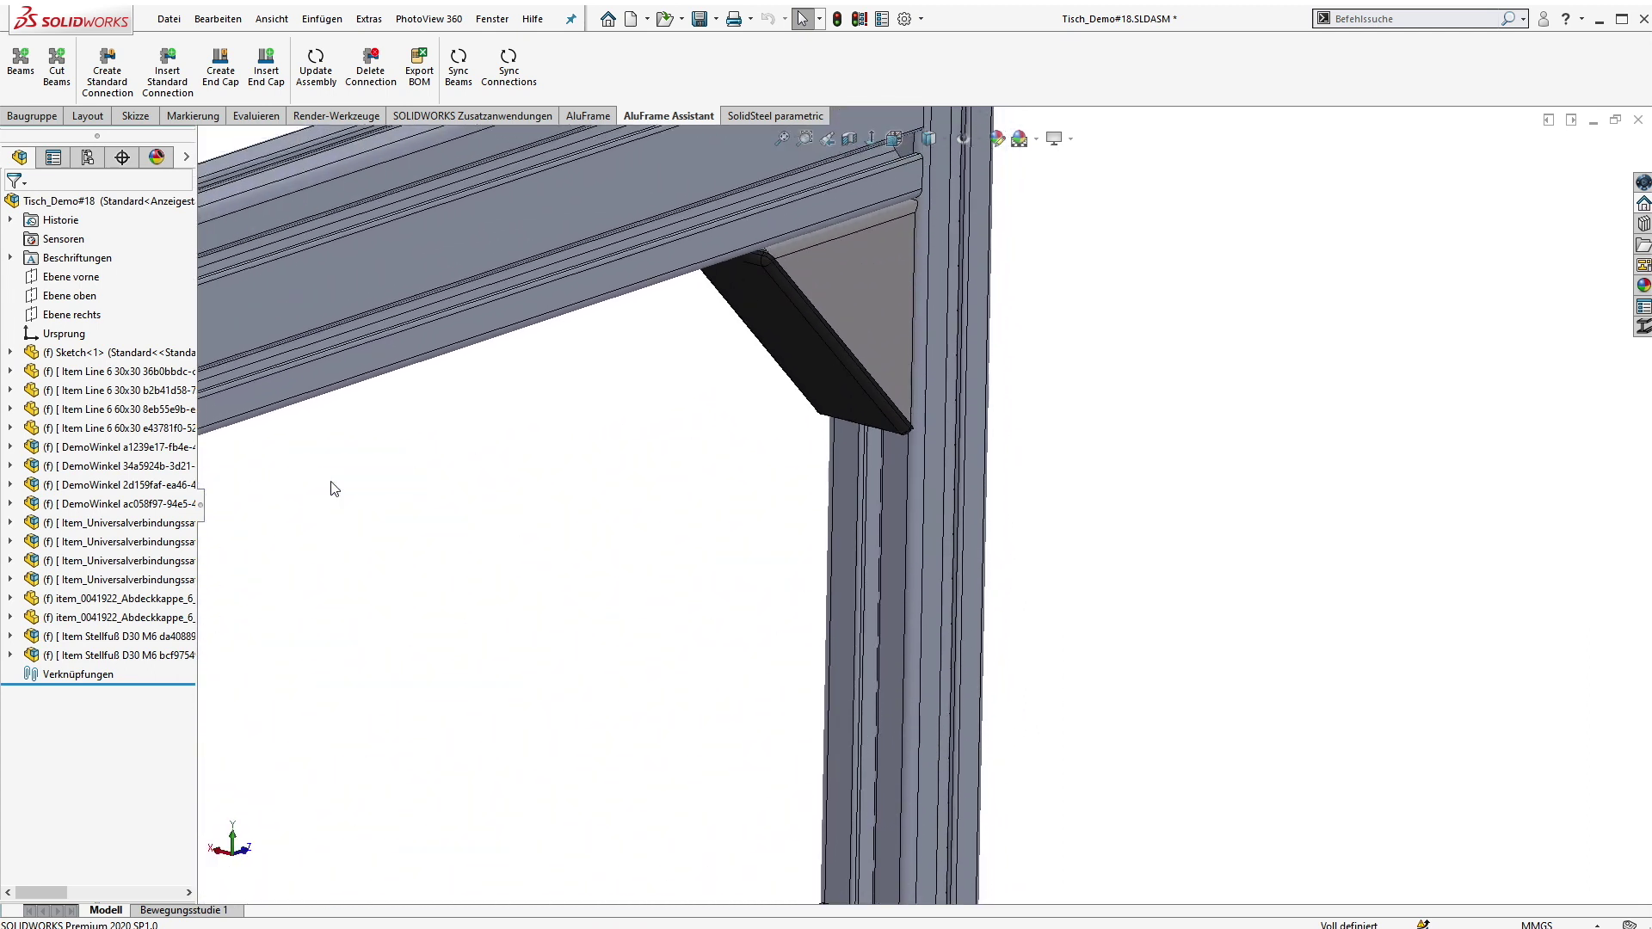
{"action": "key", "text": "Down"}
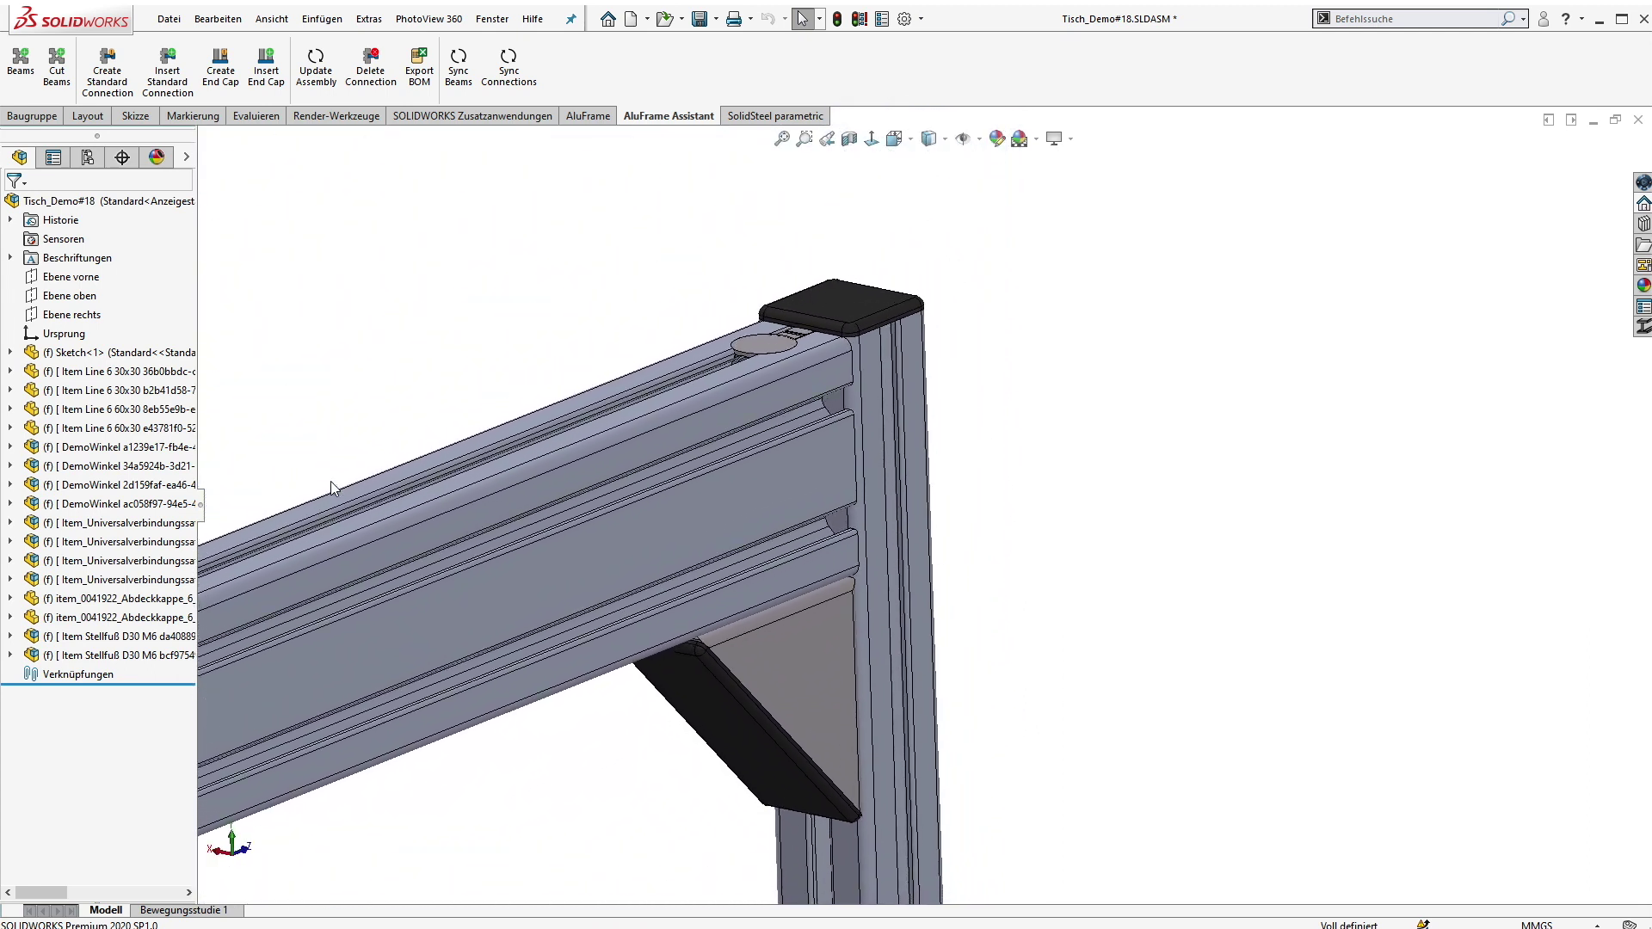
{"action": "key", "text": "Right"}
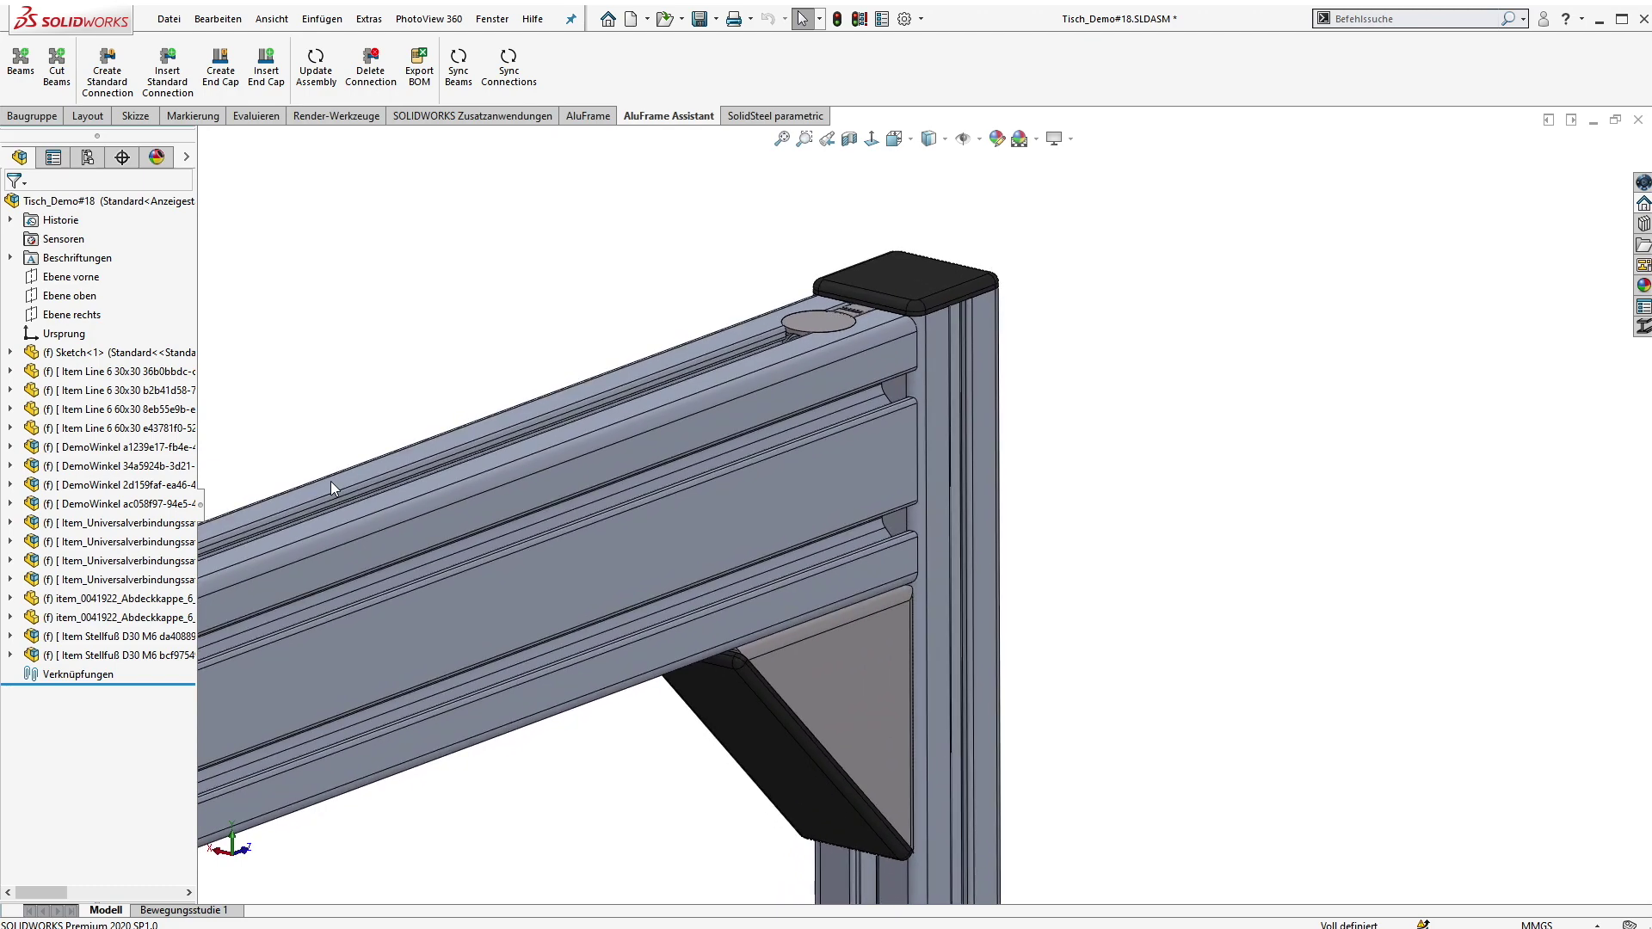